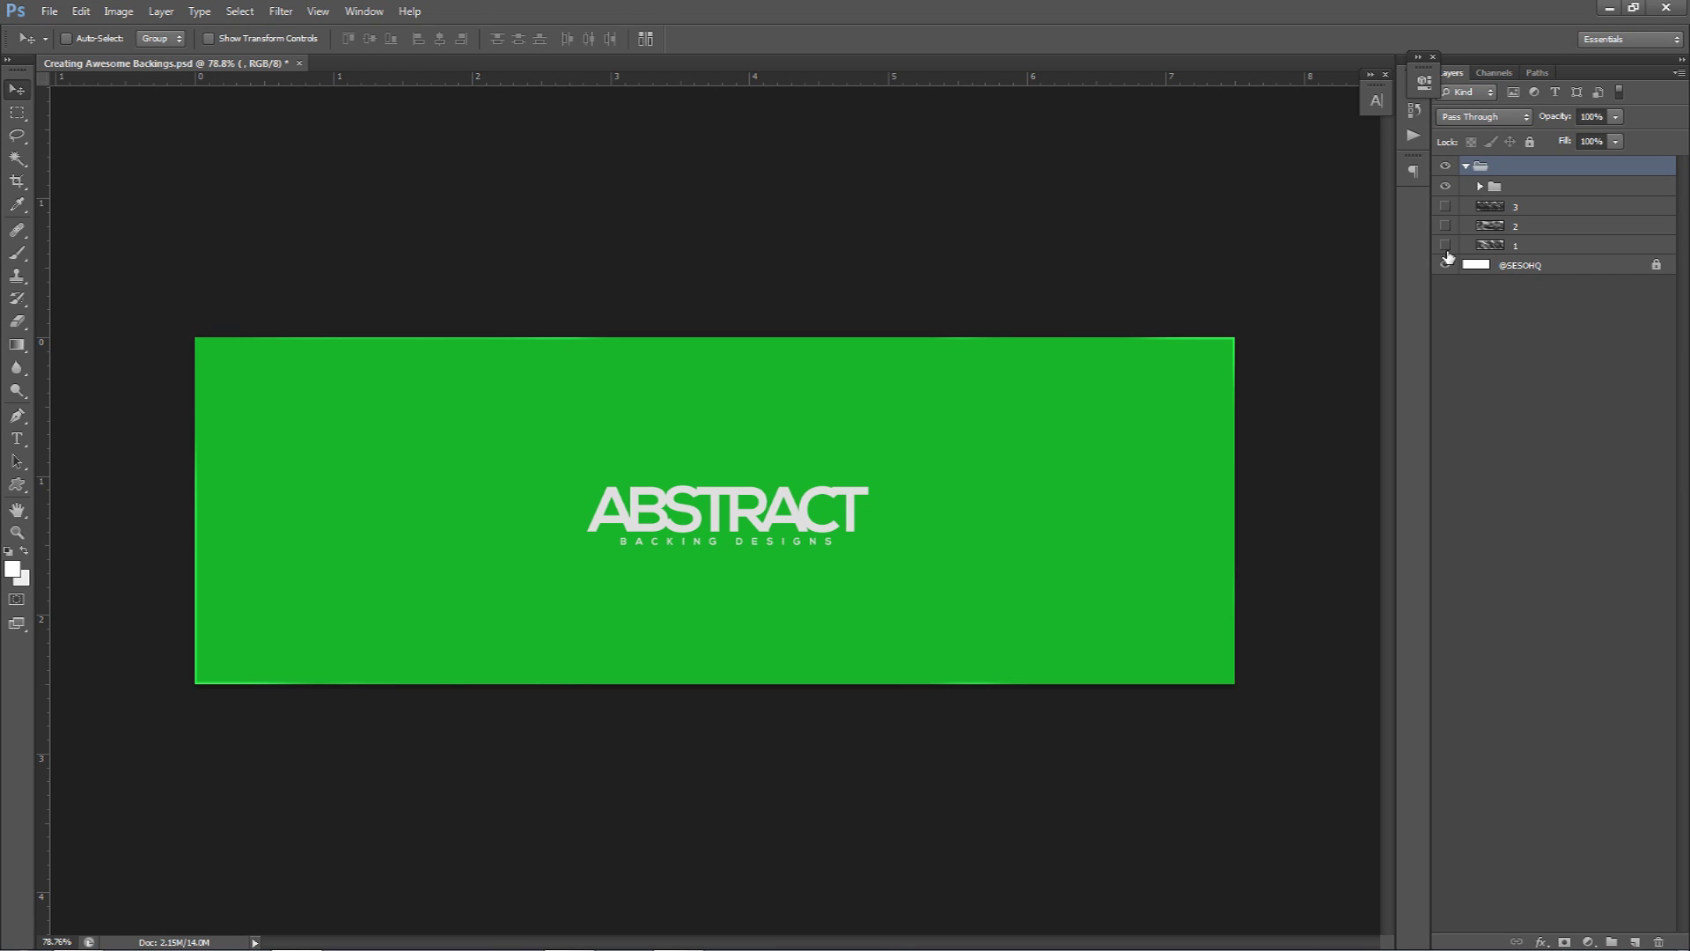
# Preview example backings 1, 2 and 3 one at a time, then collapse and hide the banner group
pyautogui.click(1445, 244)
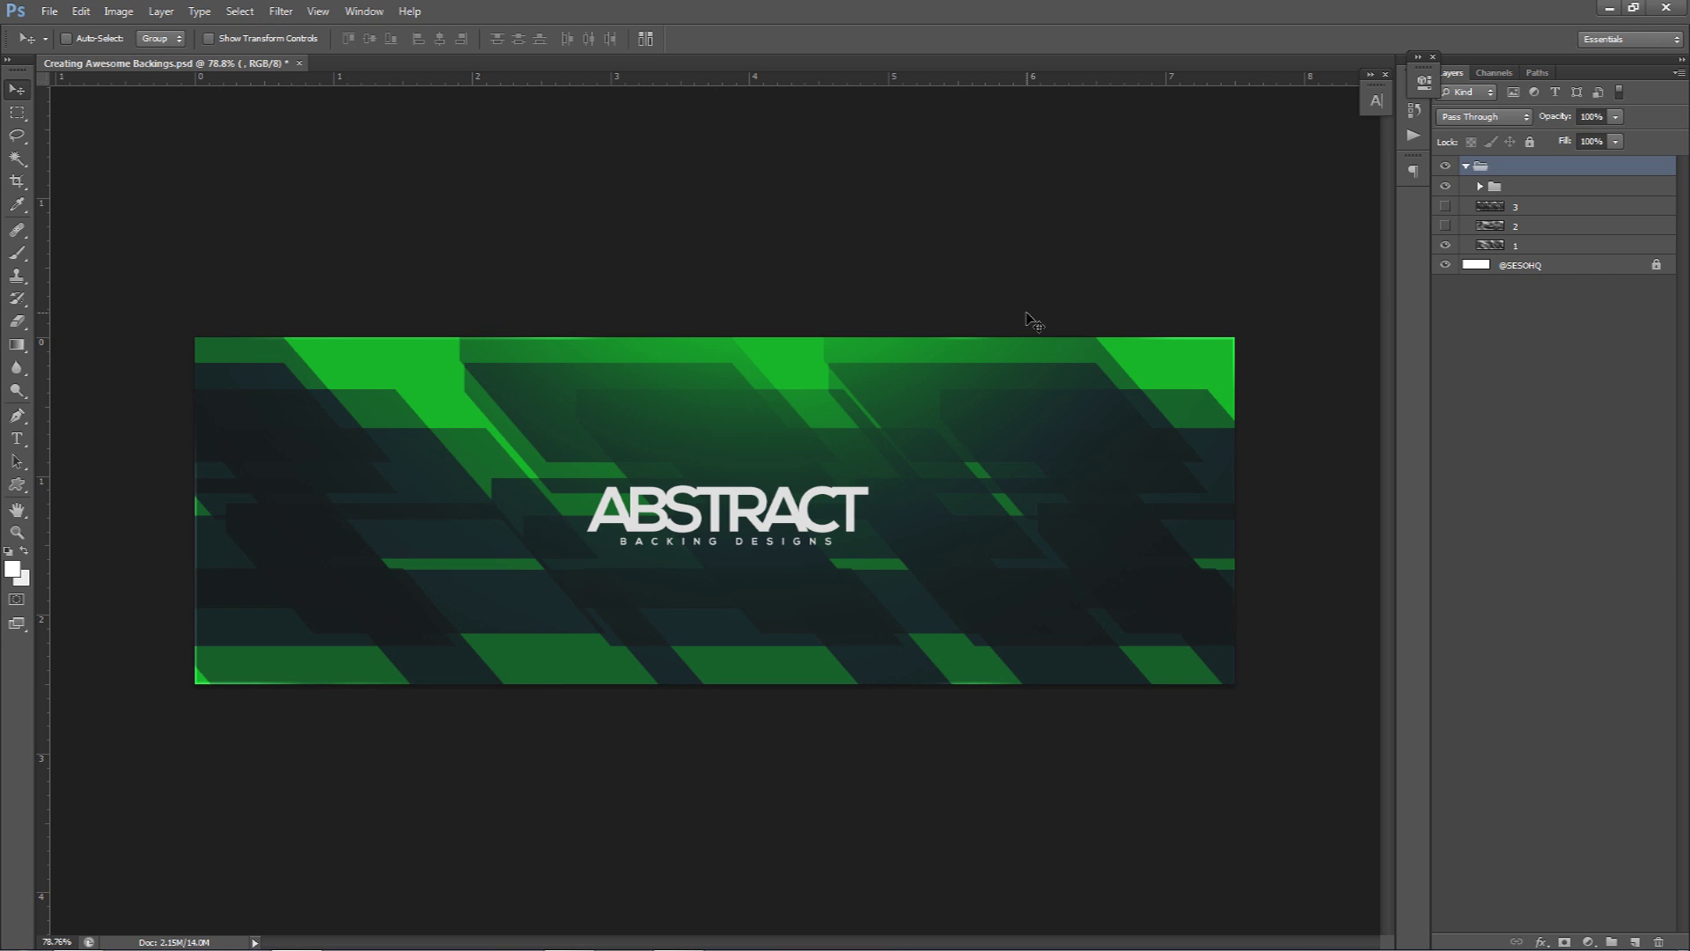
pyautogui.click(1444, 245)
pyautogui.click(1445, 225)
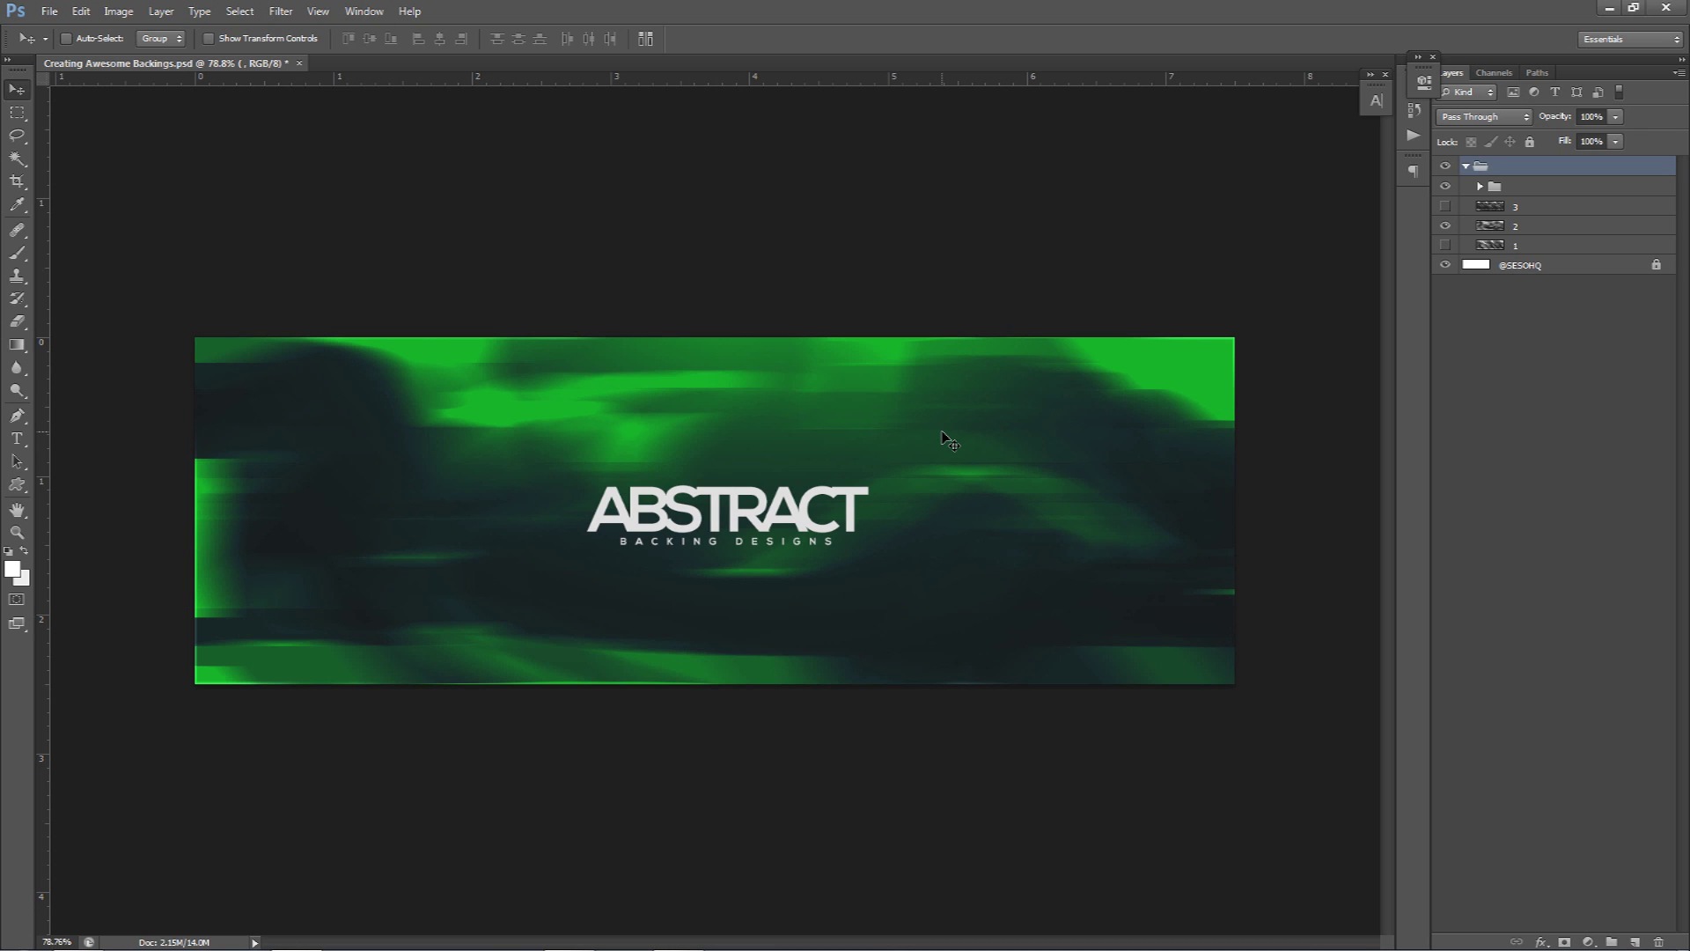
pyautogui.click(1444, 226)
pyautogui.click(1444, 206)
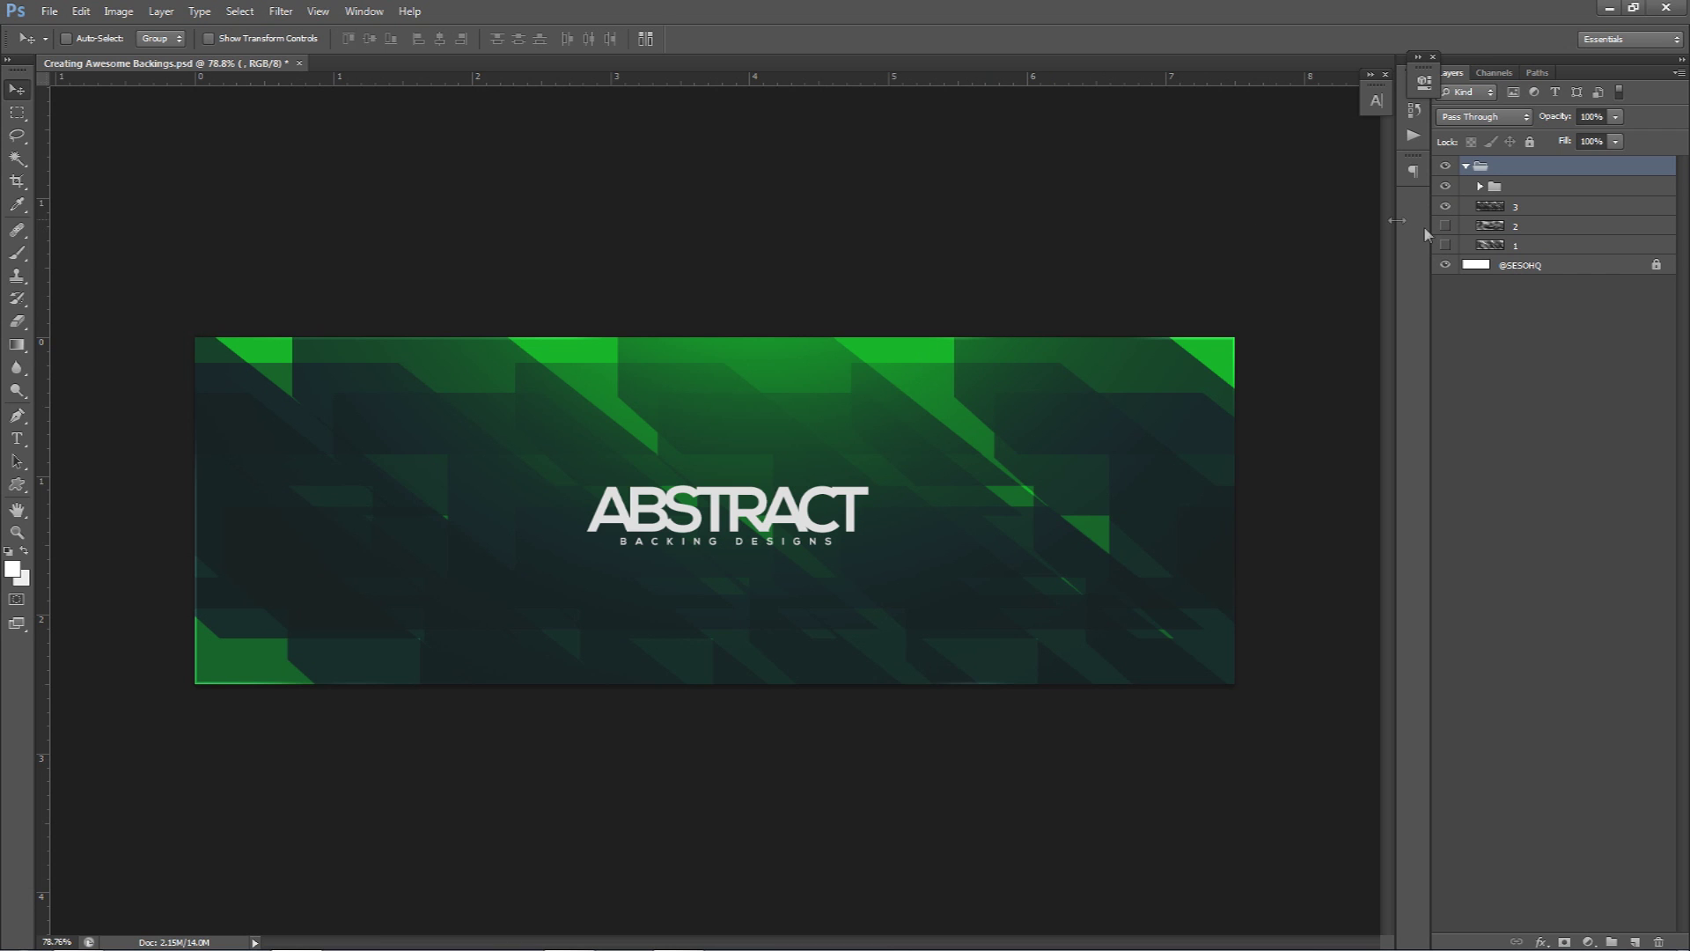
pyautogui.click(1445, 206)
pyautogui.click(1464, 166)
pyautogui.click(1444, 166)
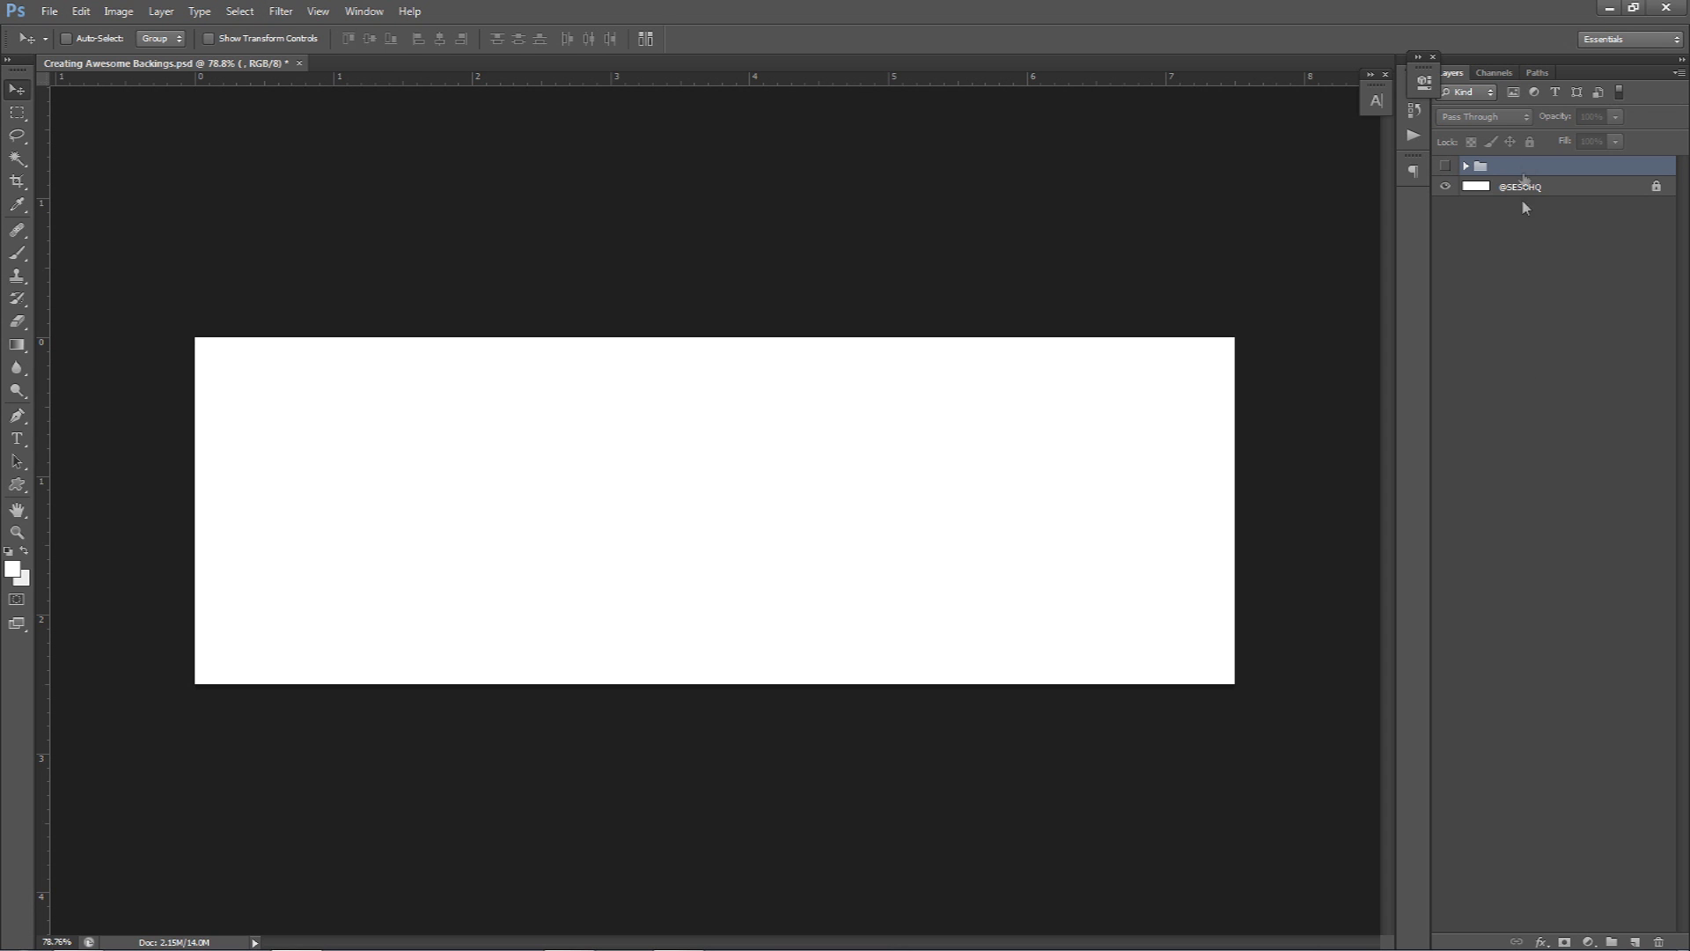
# Add a new Layer 1 and draw a closed parallelogram path at the top-left with the Pen Tool
pyautogui.click(1634, 942)
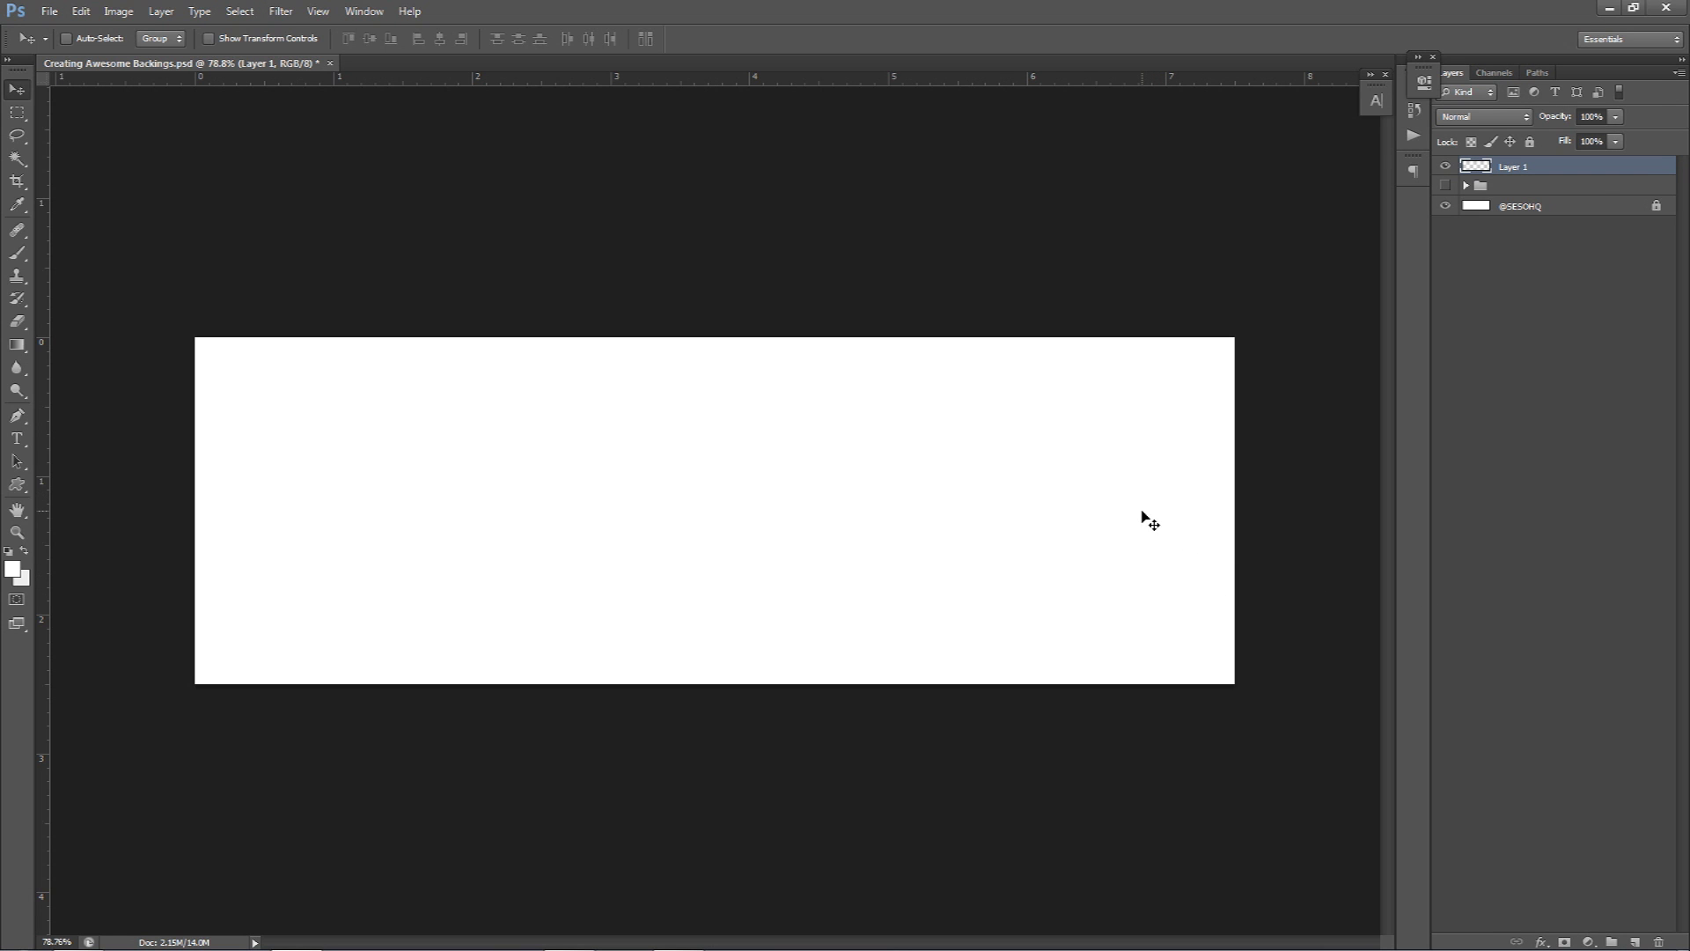
pyautogui.press('p')
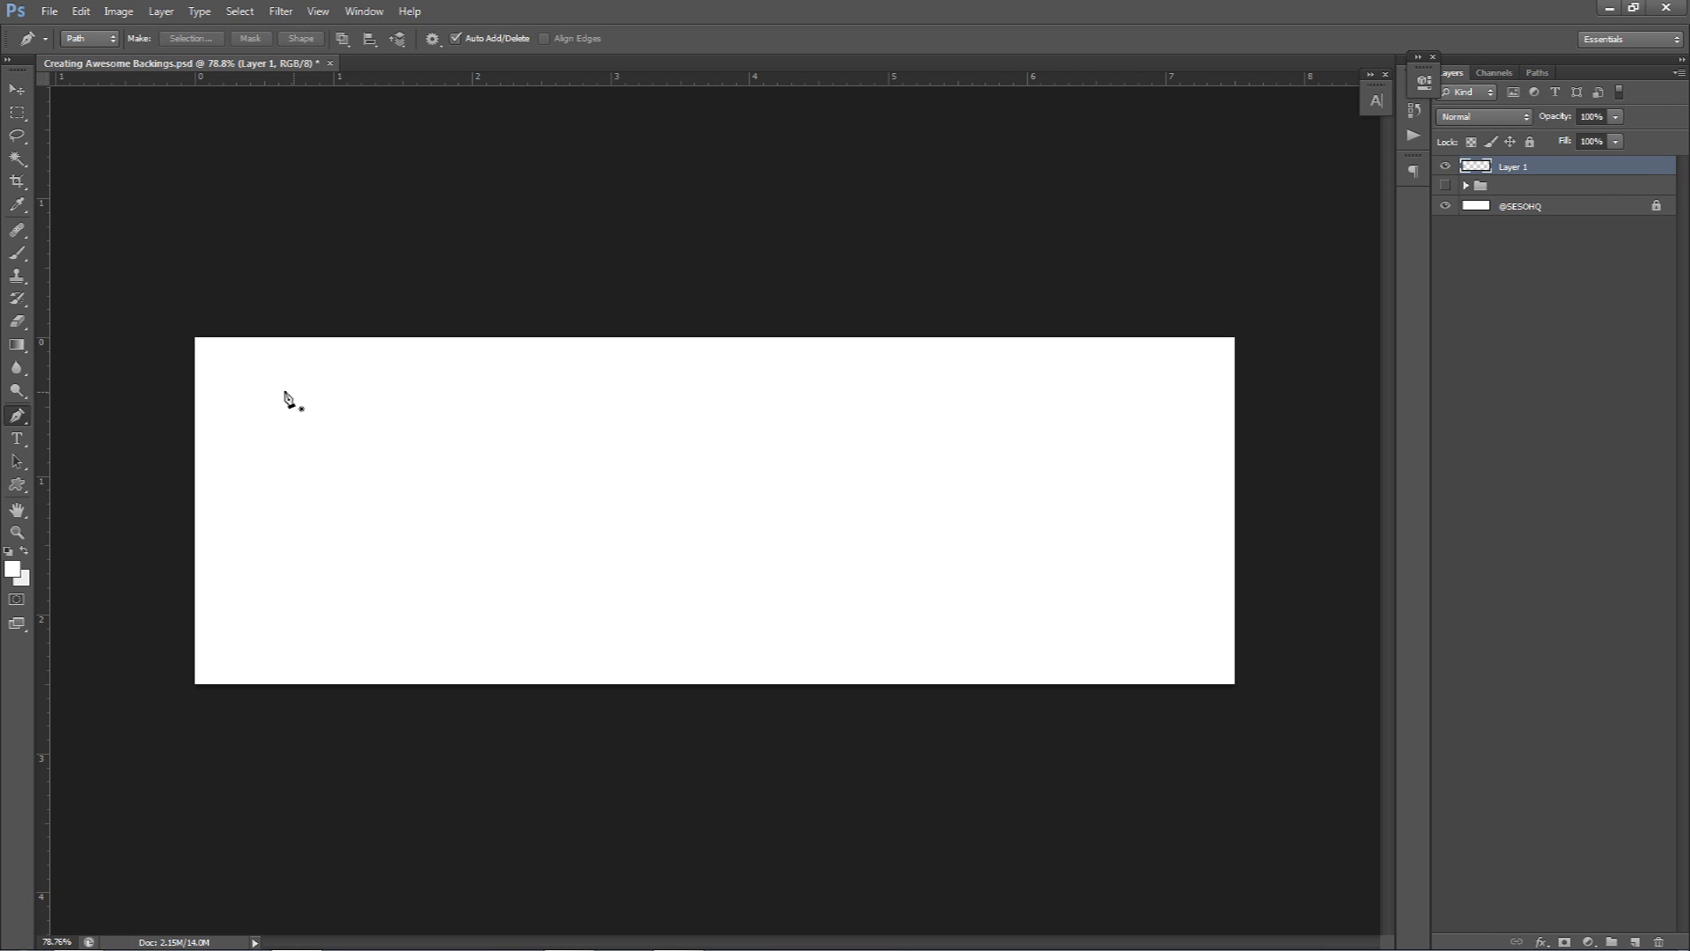
pyautogui.click(19, 414)
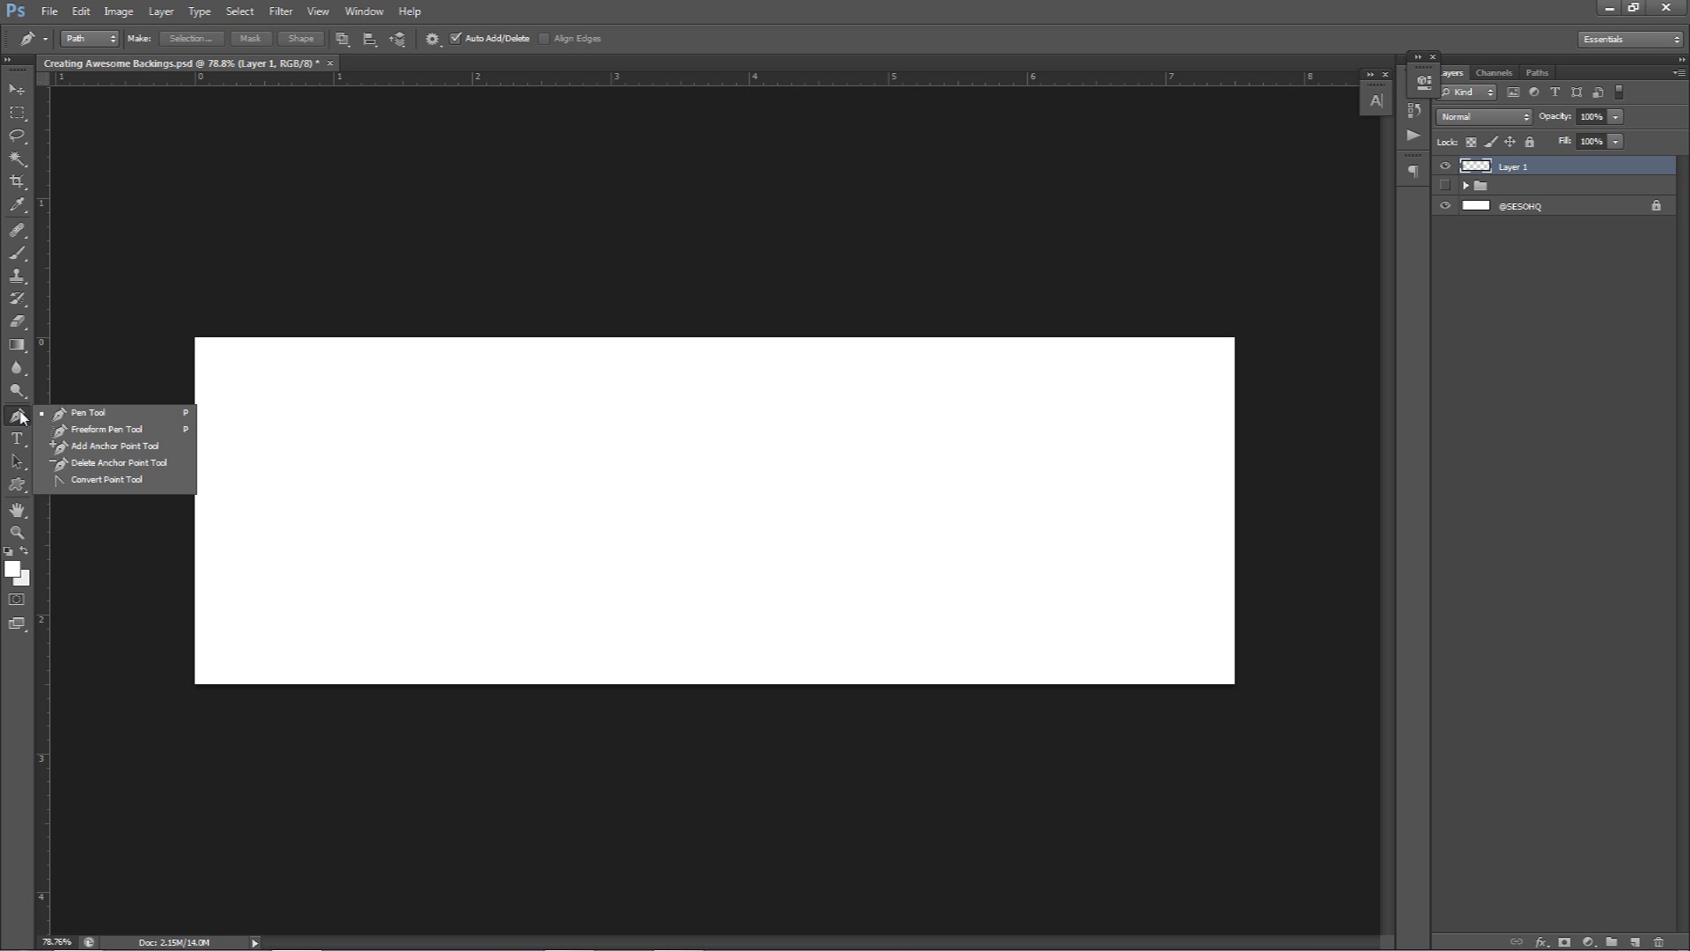
pyautogui.click(80, 414)
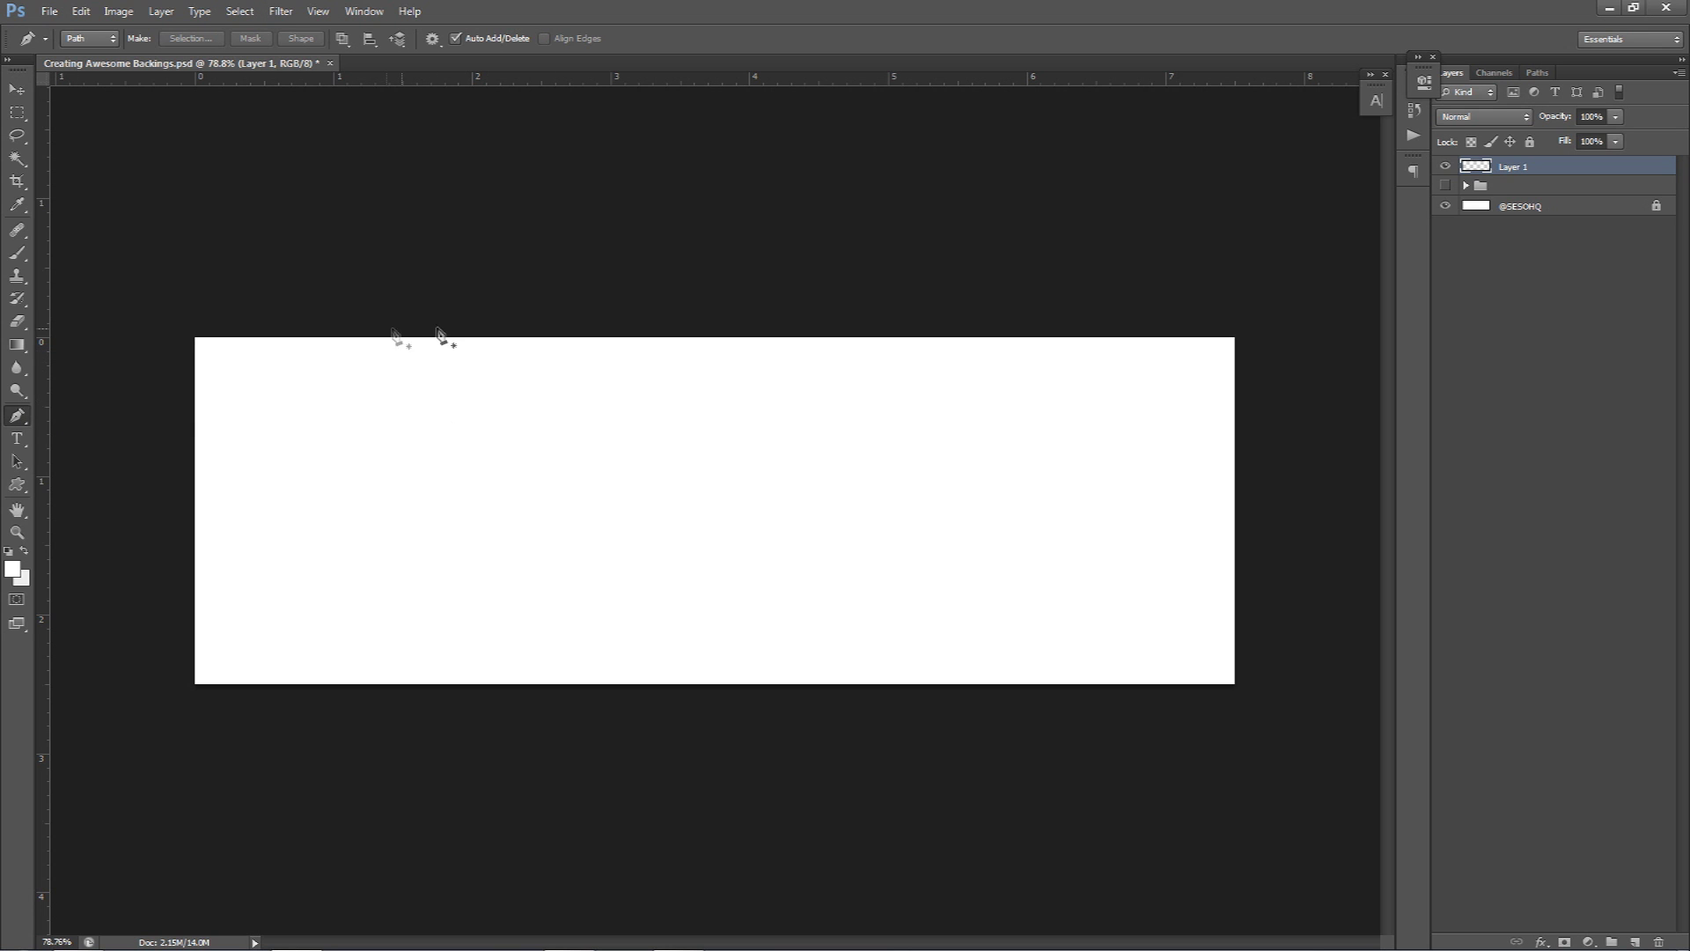
pyautogui.click(482, 309)
pyautogui.click(604, 436)
pyautogui.click(265, 437)
pyautogui.click(167, 311)
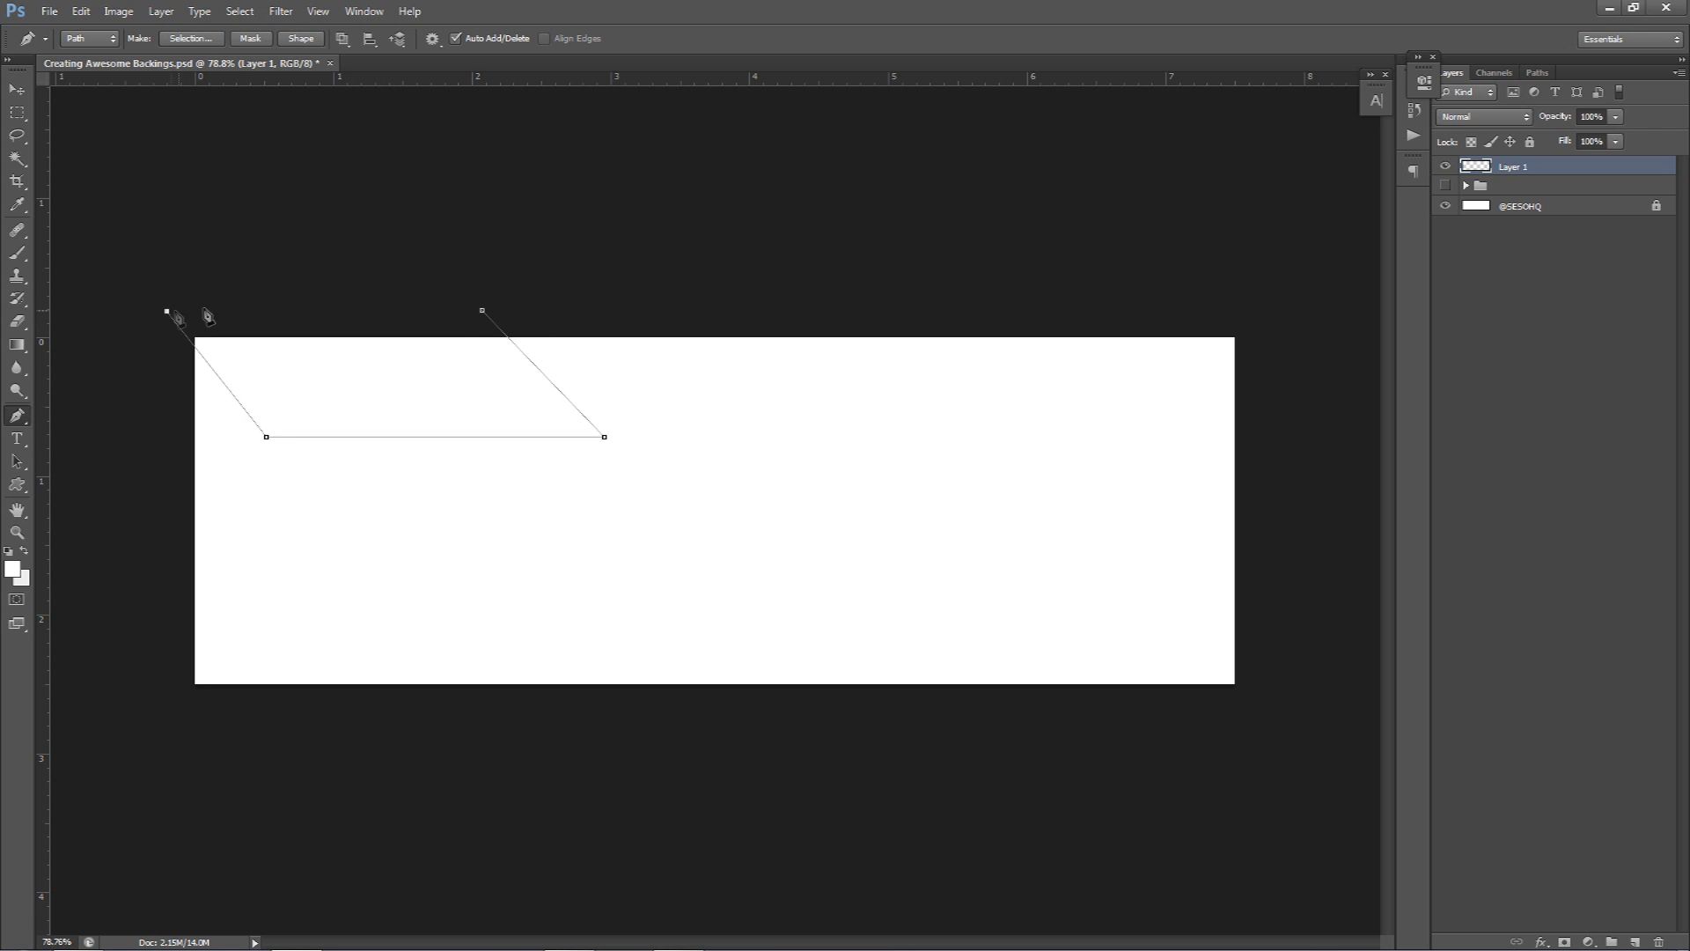
pyautogui.click(482, 311)
# Draw a second closed angular path to the right, then select its anchor points
pyautogui.click(997, 304)
pyautogui.click(1141, 452)
pyautogui.click(834, 447)
pyautogui.click(755, 294)
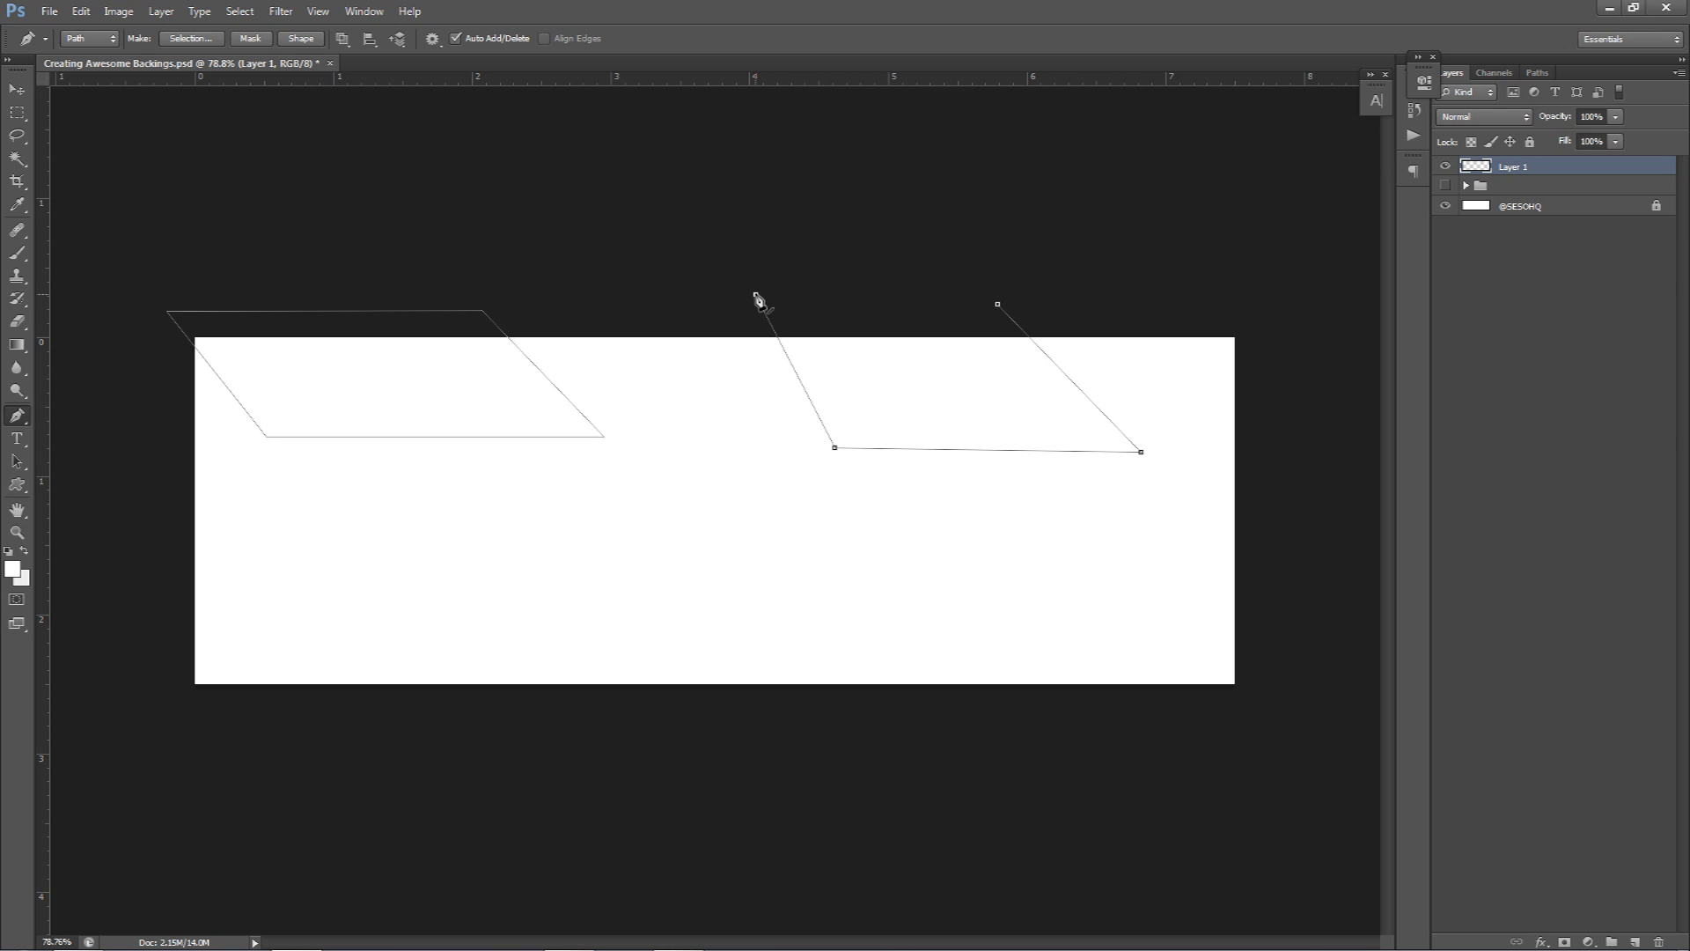
pyautogui.hotkey('ctrl', 'z')
pyautogui.click(912, 397)
pyautogui.click(759, 294)
pyautogui.click(932, 293)
pyautogui.click(933, 326)
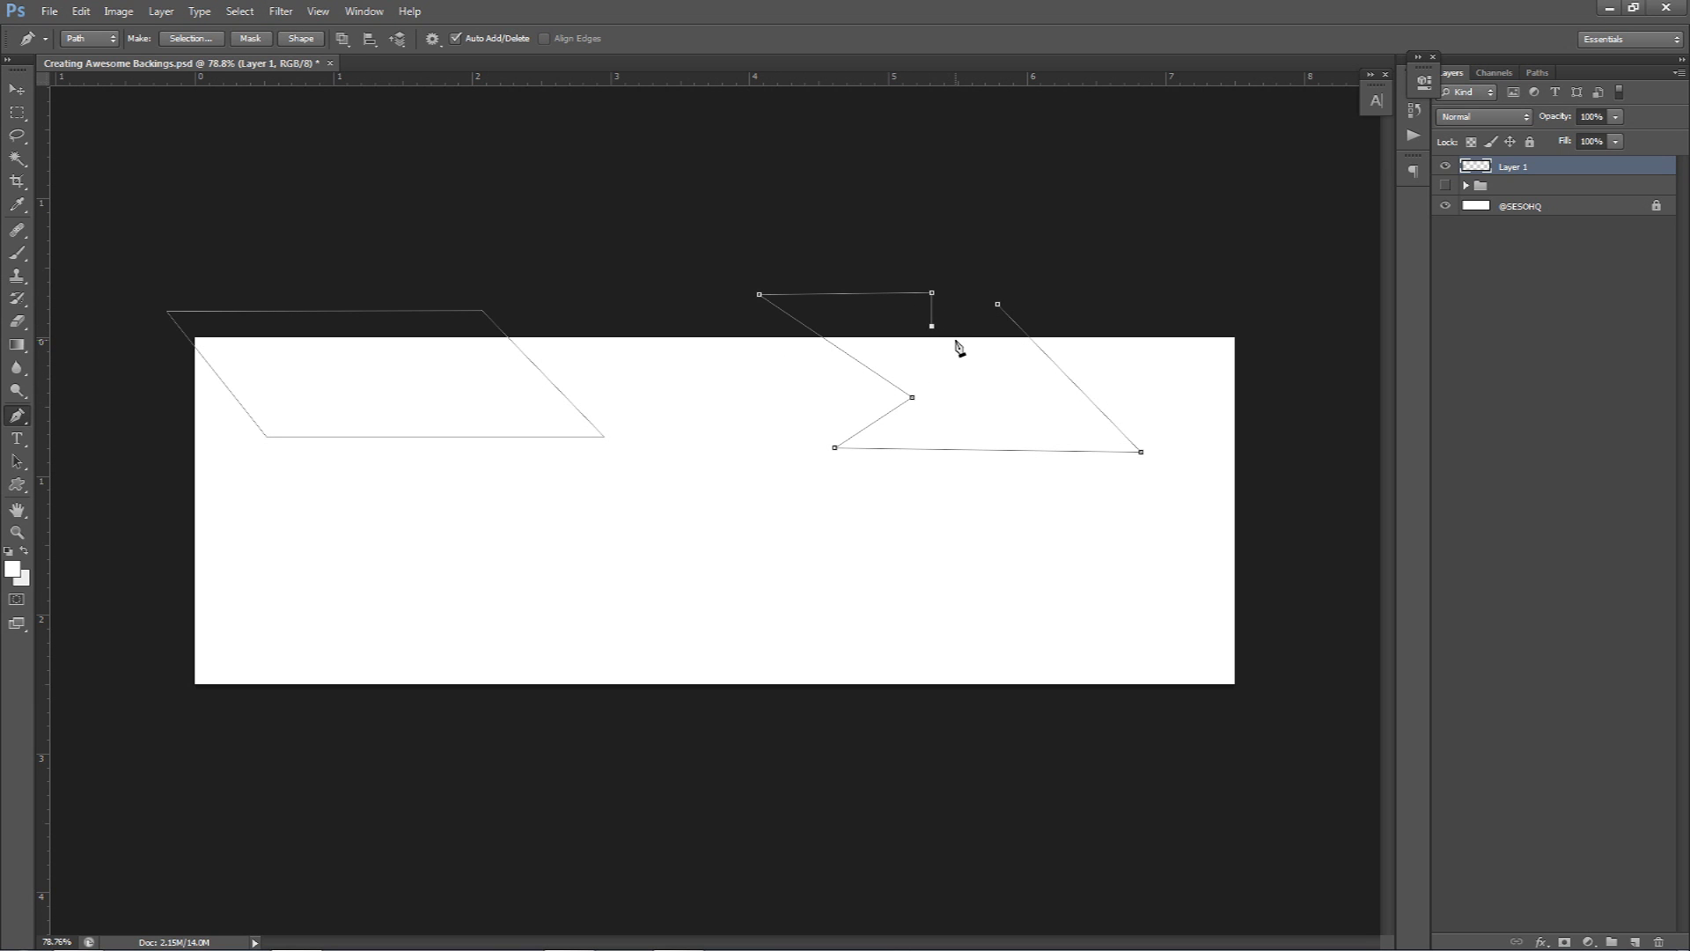
pyautogui.click(1000, 306)
pyautogui.moveTo(720, 253); pyautogui.dragTo(1147, 490)
# Fill the parallelogram path with Black using Fill Path
pyautogui.rightClick(670, 385)
pyautogui.click(742, 490)
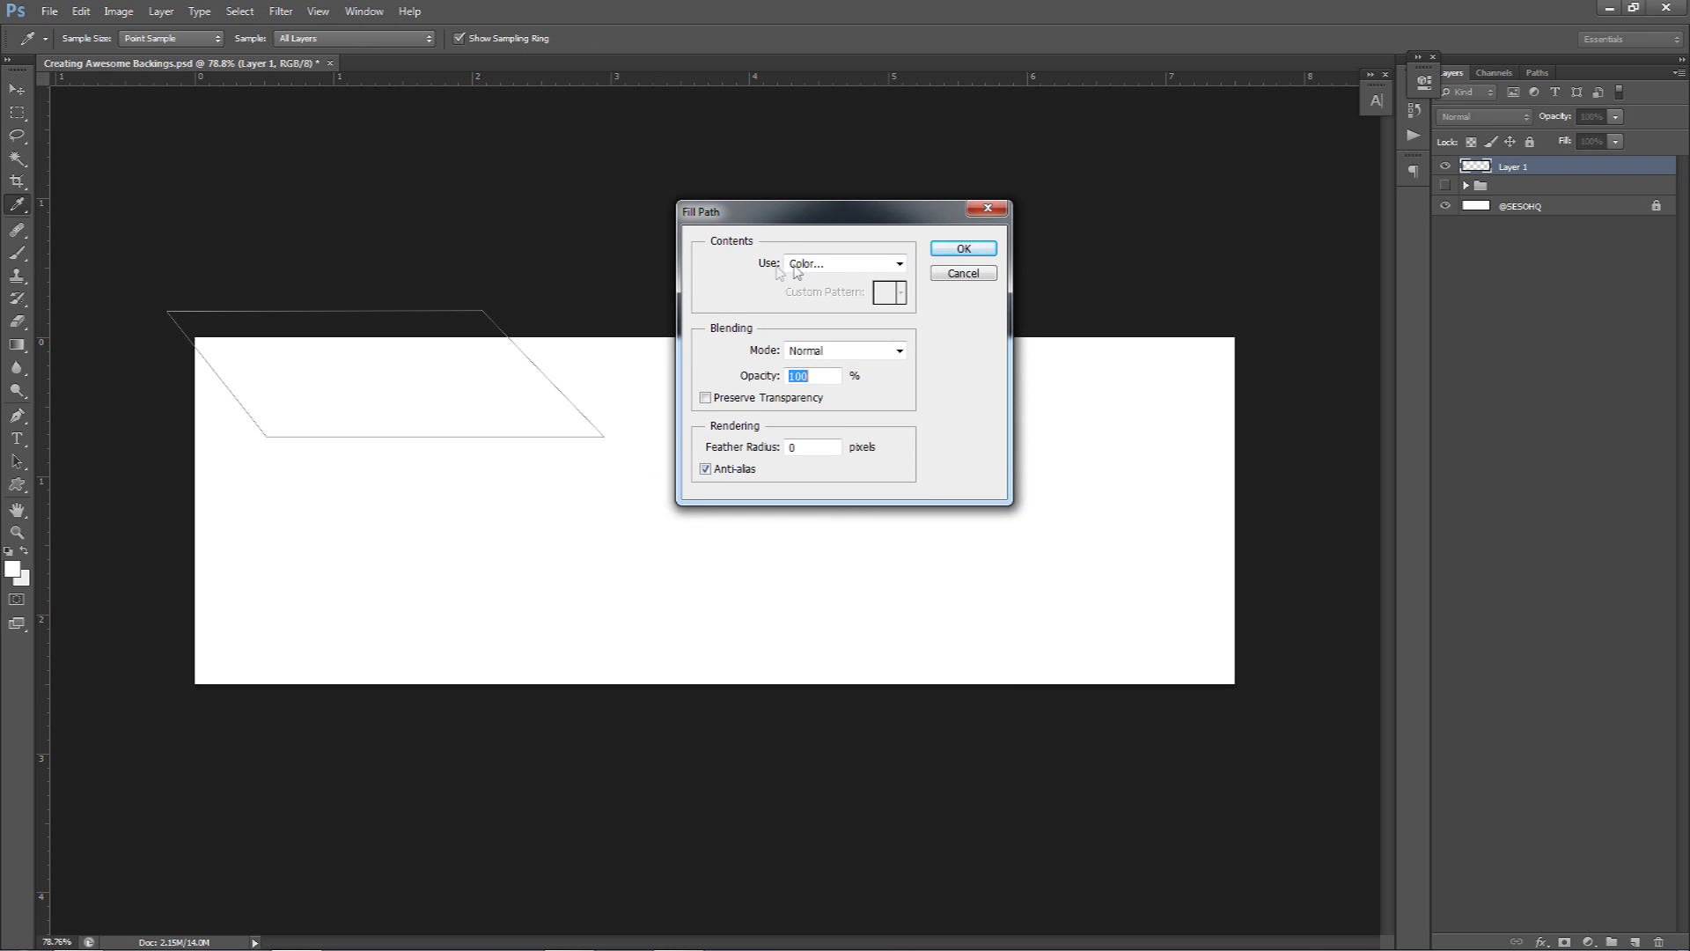
pyautogui.click(798, 264)
pyautogui.click(802, 312)
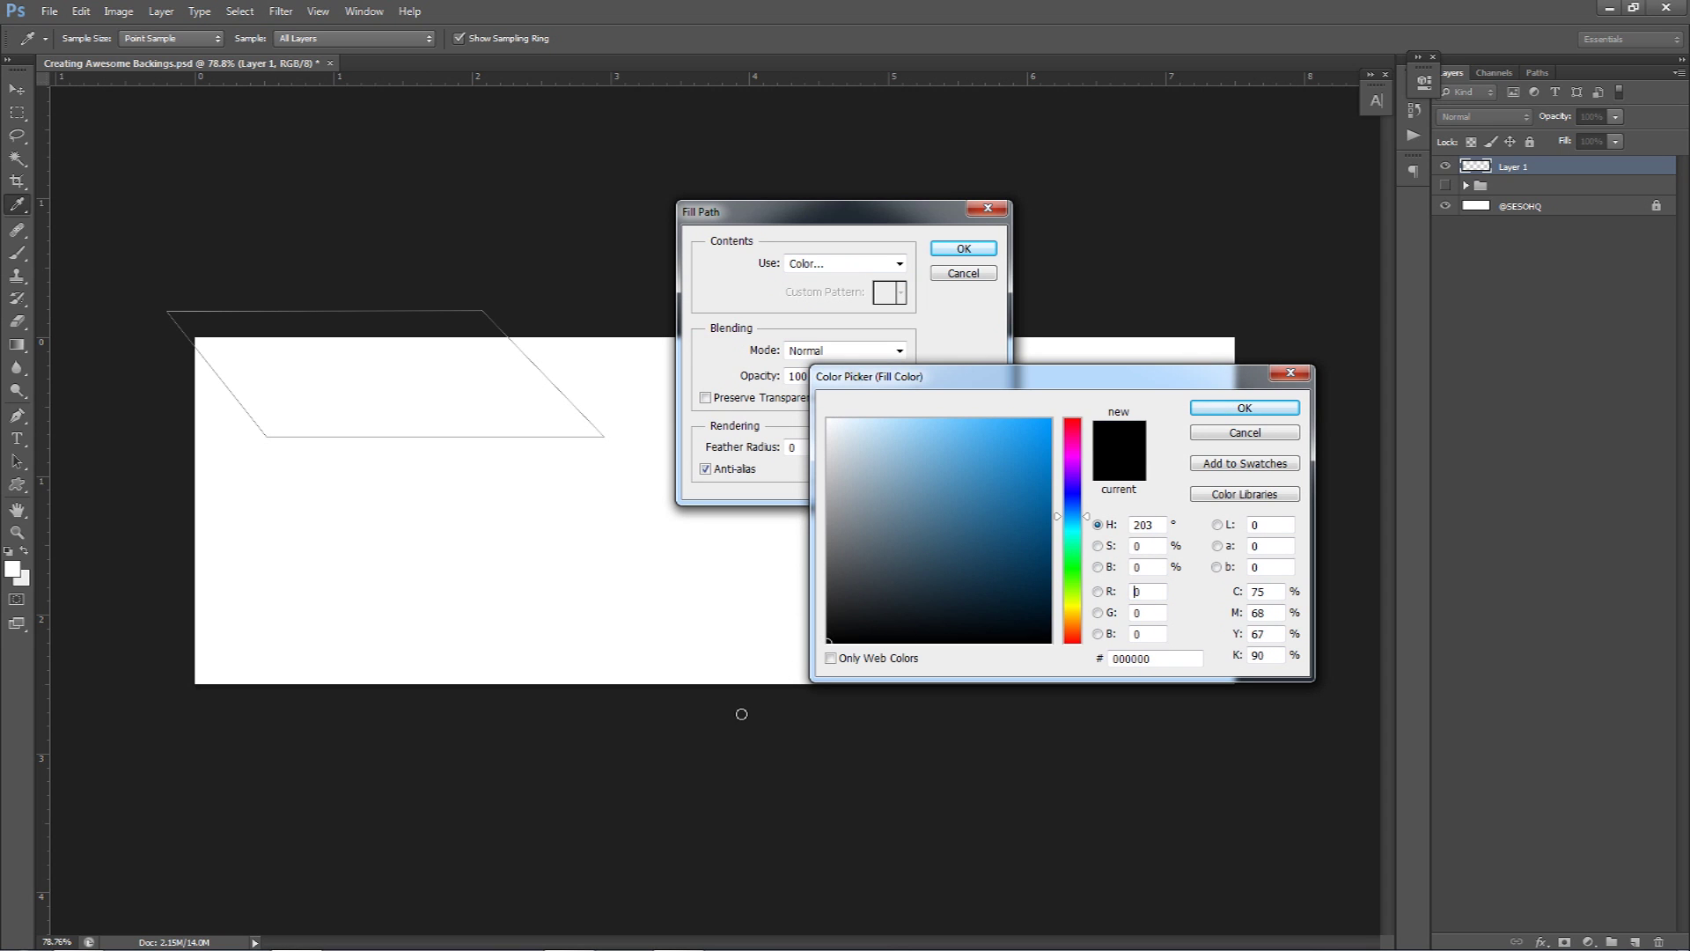
pyautogui.click(1244, 408)
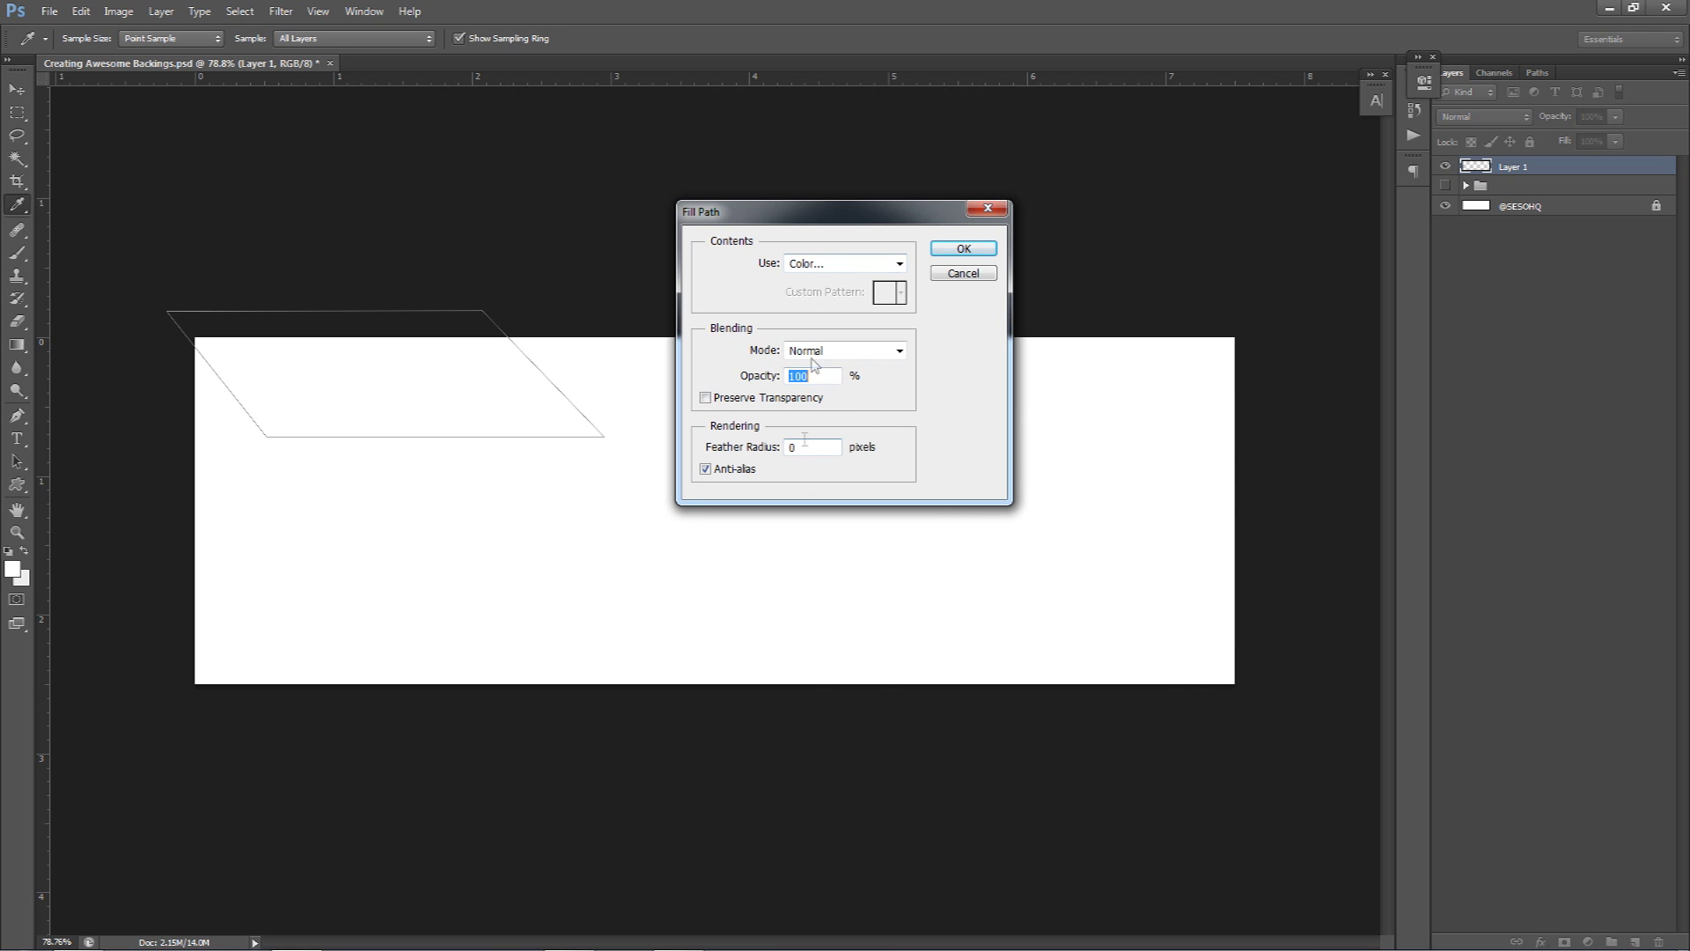
pyautogui.click(818, 264)
pyautogui.click(818, 398)
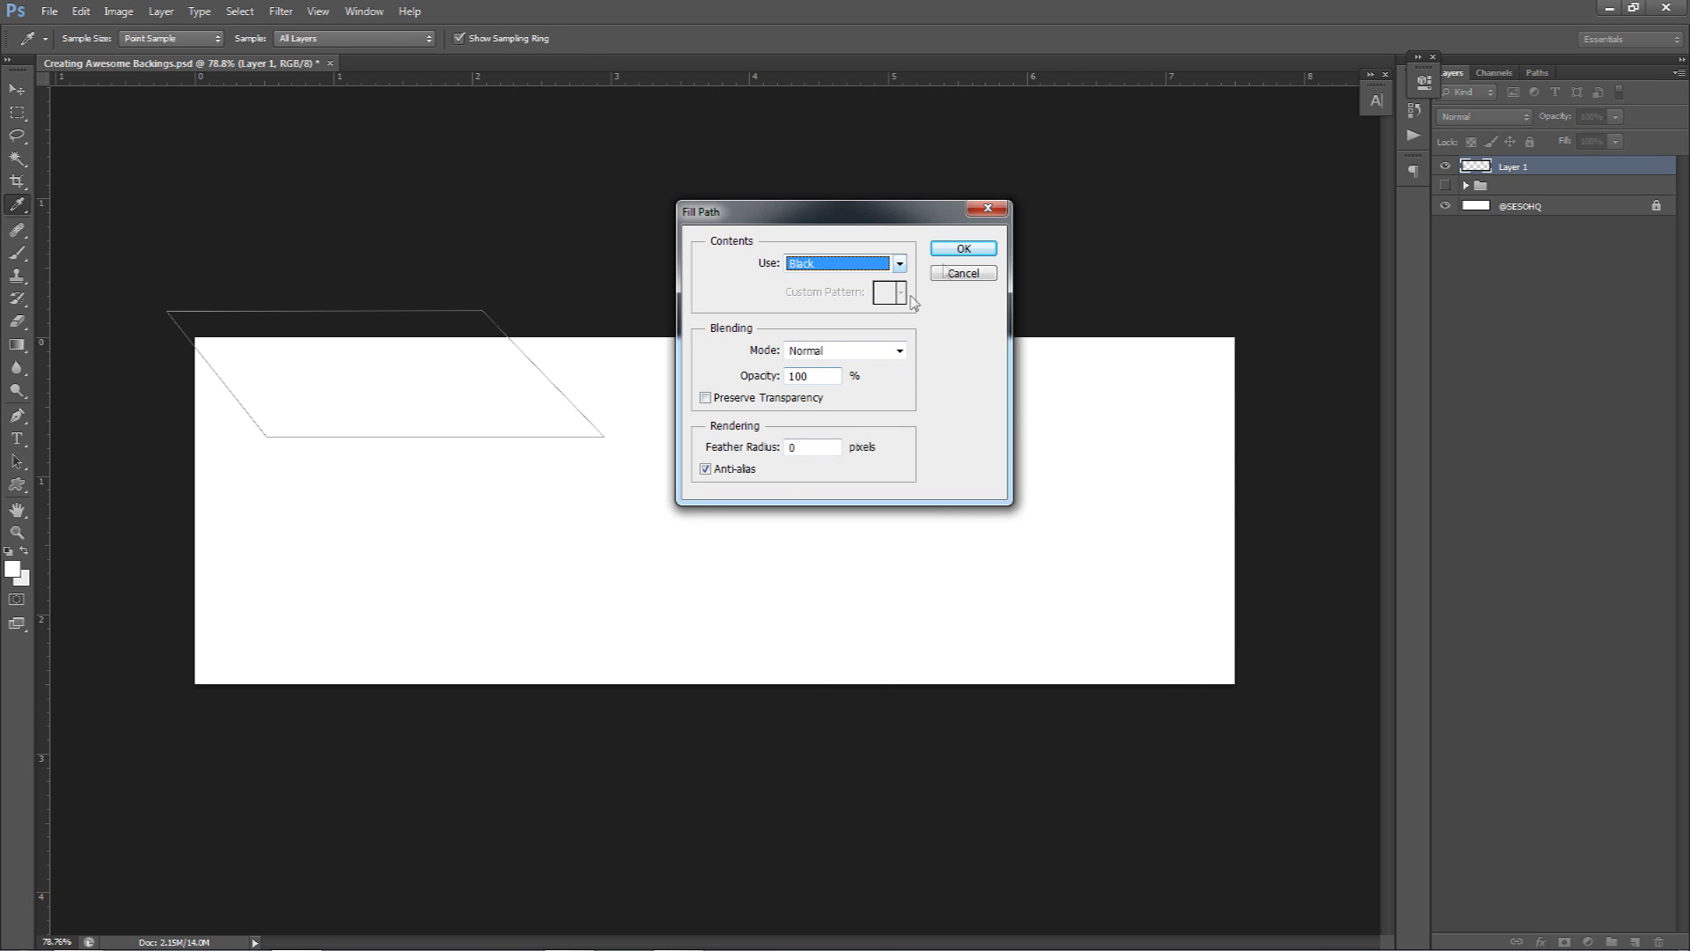
pyautogui.click(962, 248)
# Delete the leftover path outline
pyautogui.press('p')
pyautogui.rightClick(801, 385)
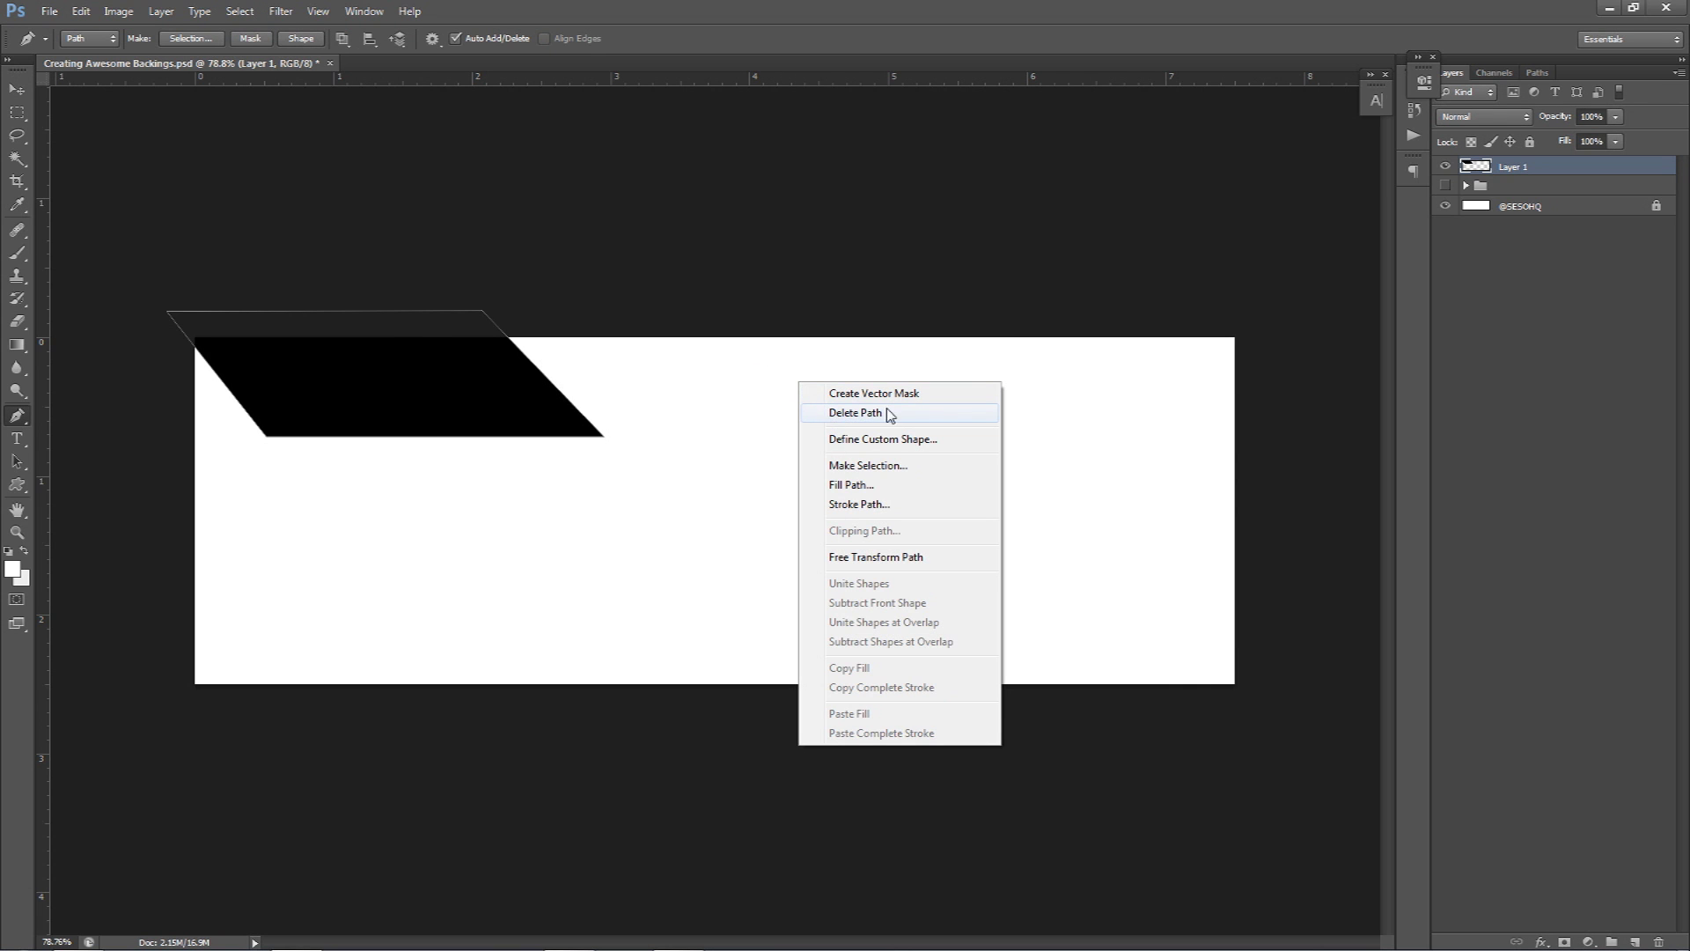
pyautogui.rightClick(662, 354)
pyautogui.click(739, 386)
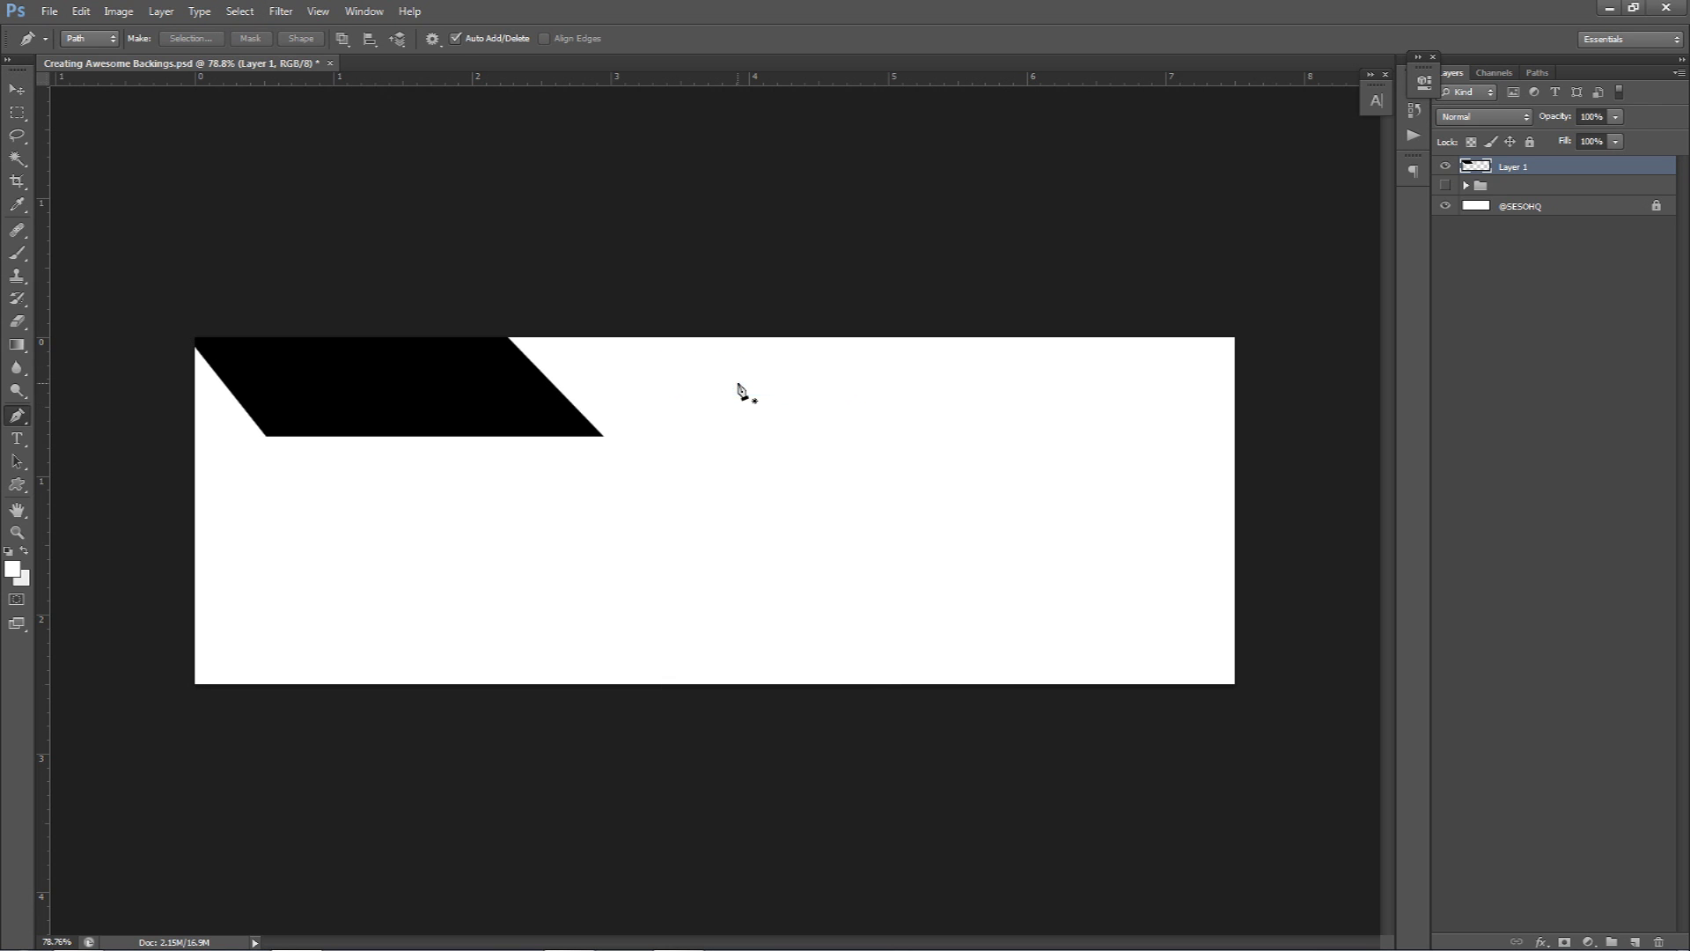
# Set Layer 1's opacity to 60% and Alt-drag a duplicate slightly below it
pyautogui.press('v')
pyautogui.moveTo(388, 400); pyautogui.dragTo(940, 497)
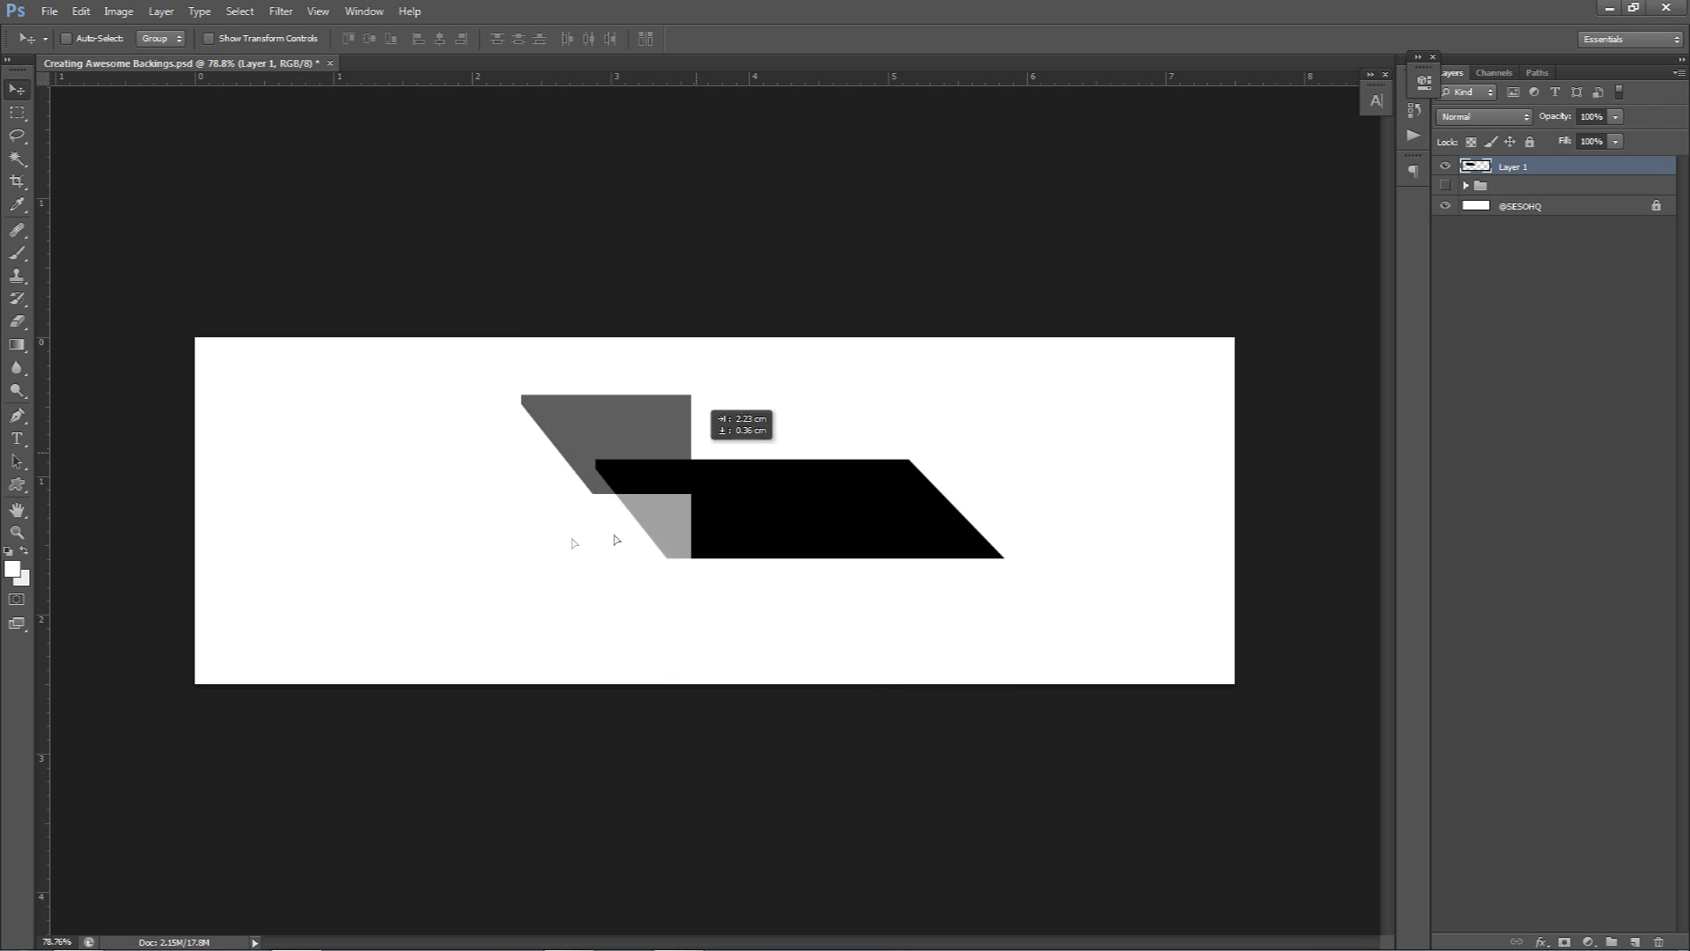
pyautogui.hotkey('ctrl', 'z')
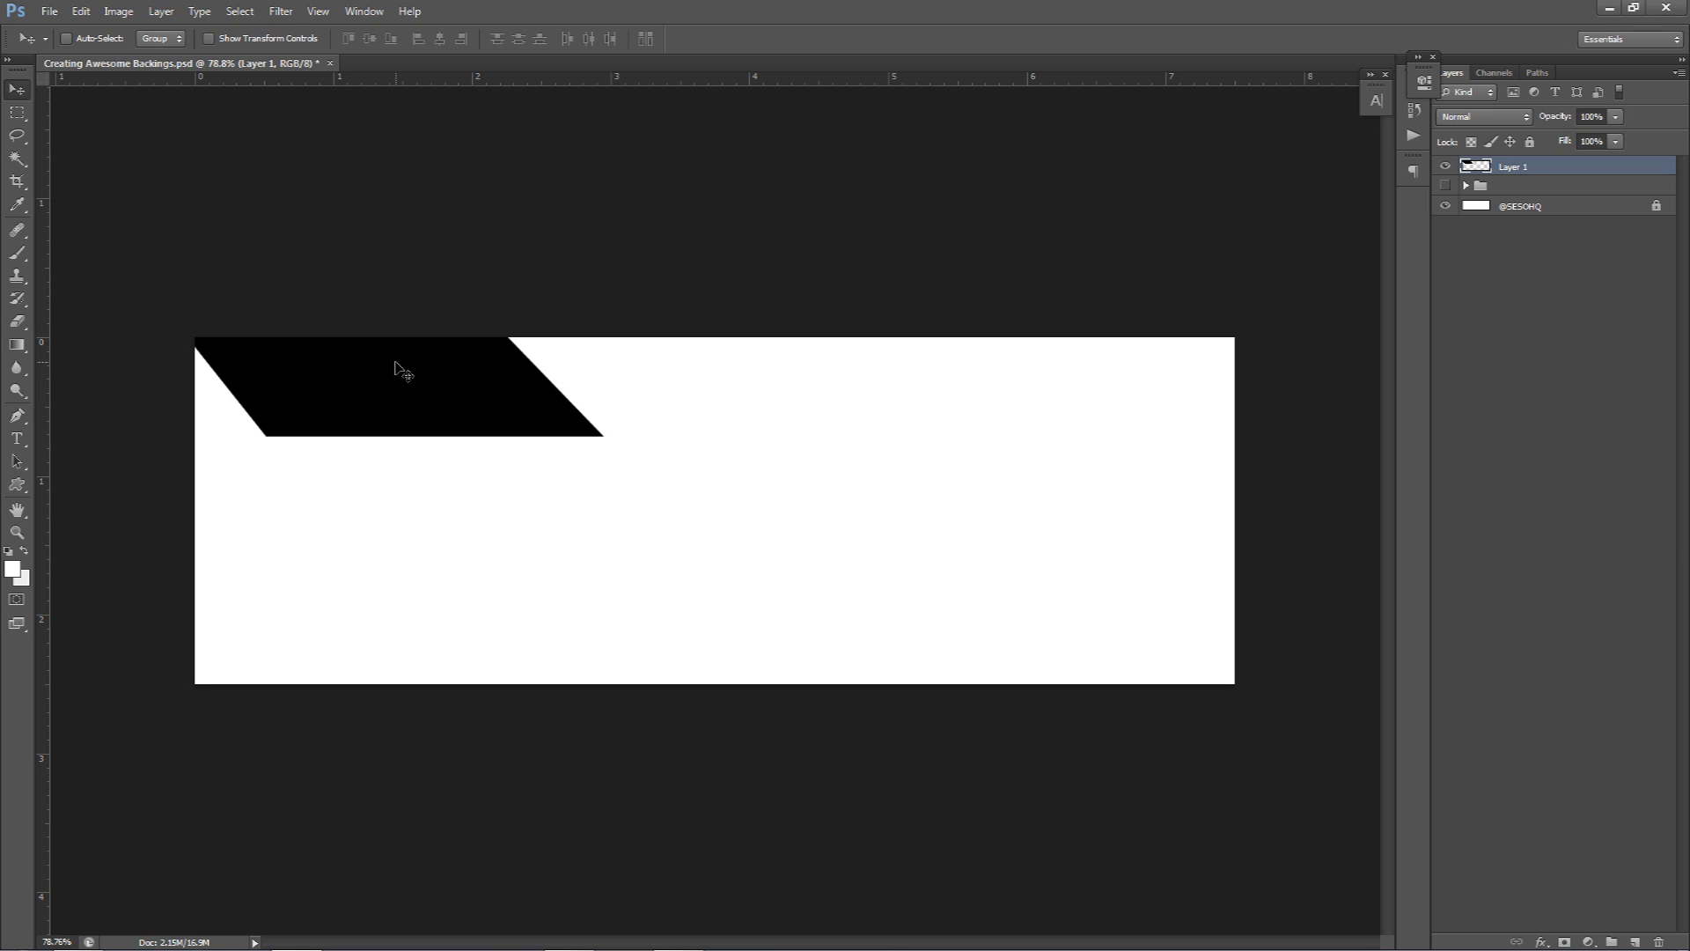
pyautogui.click(1592, 115)
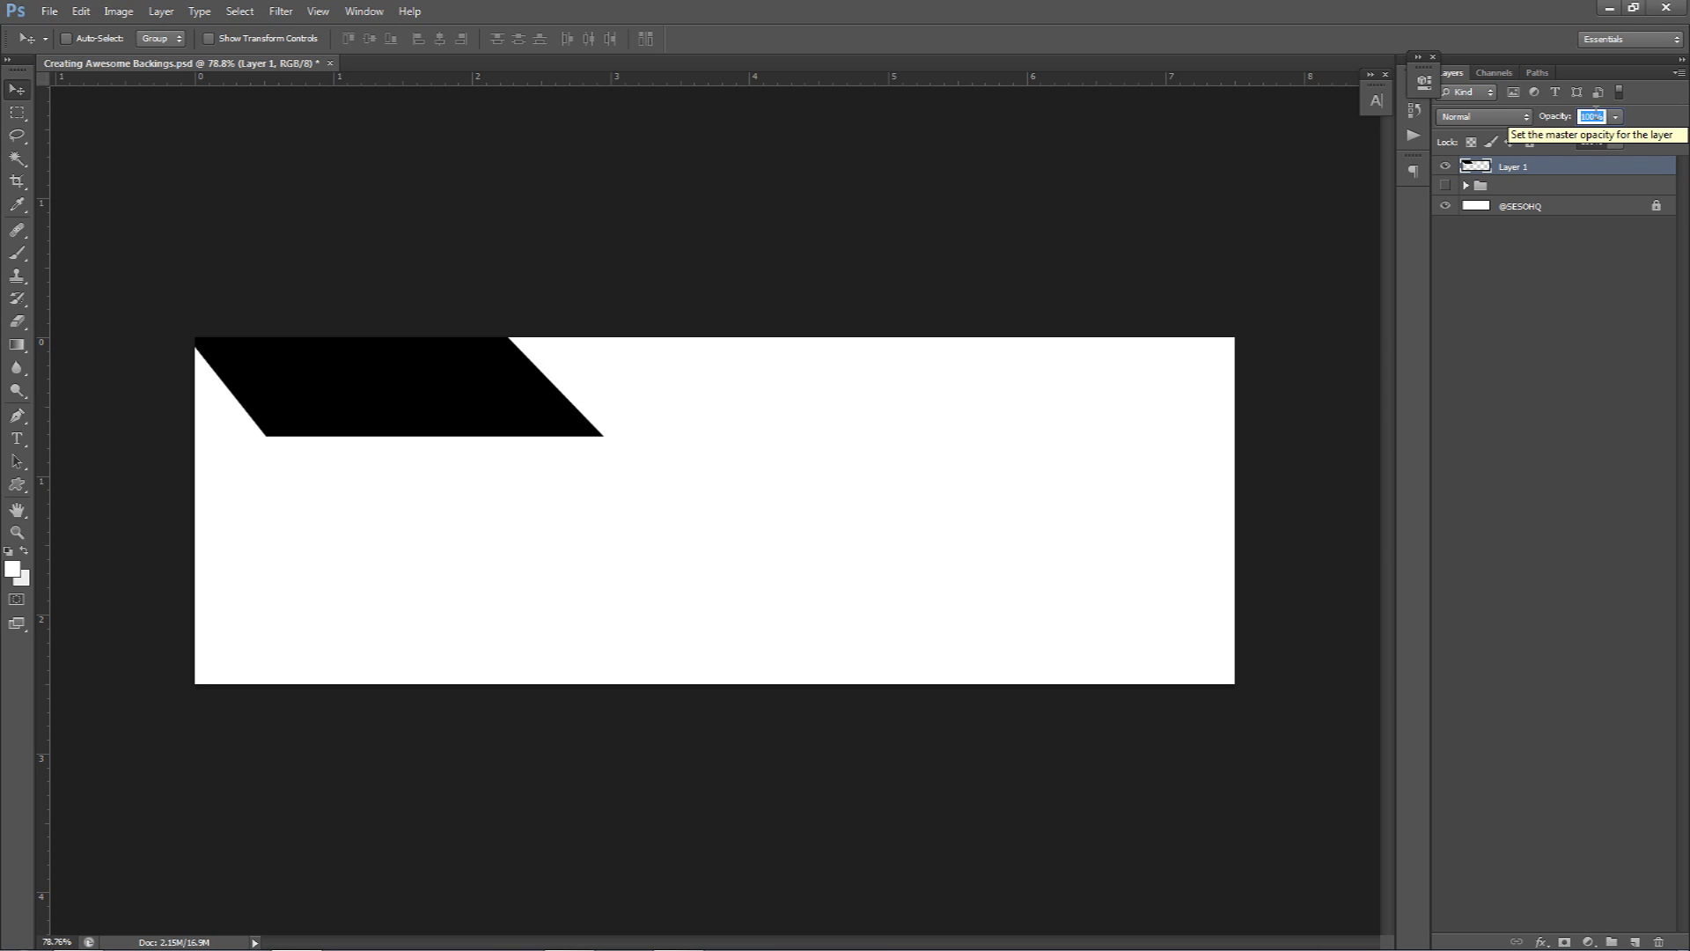
pyautogui.write('60')
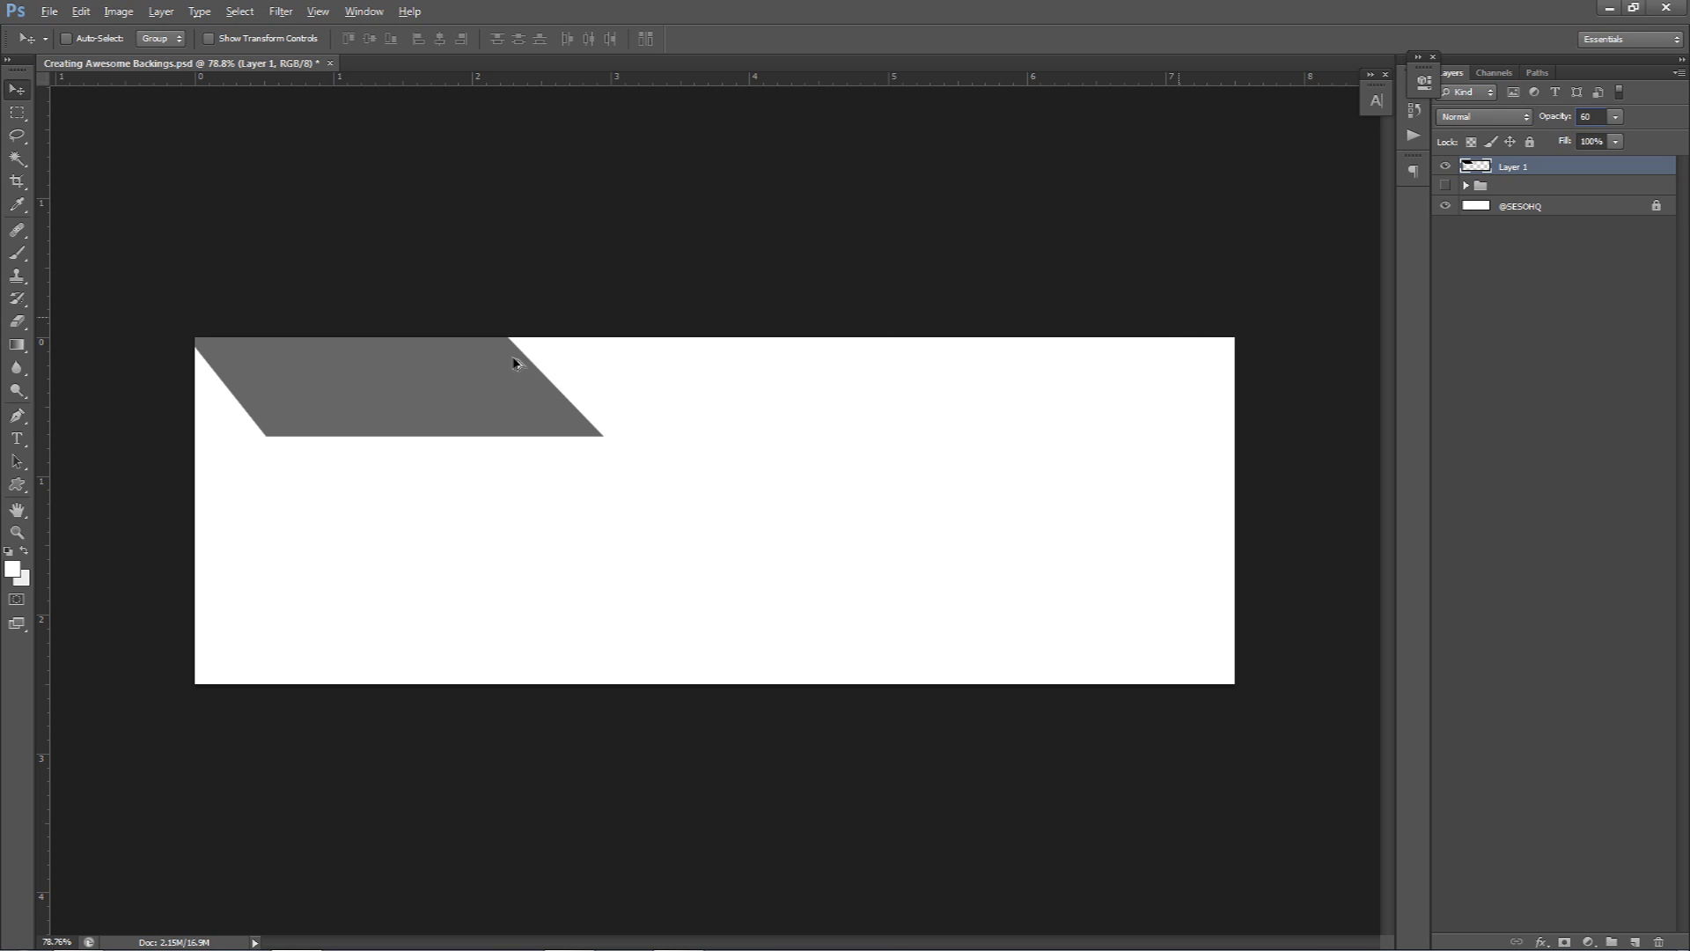
pyautogui.moveTo(506, 357); pyautogui.dragTo(506, 401)
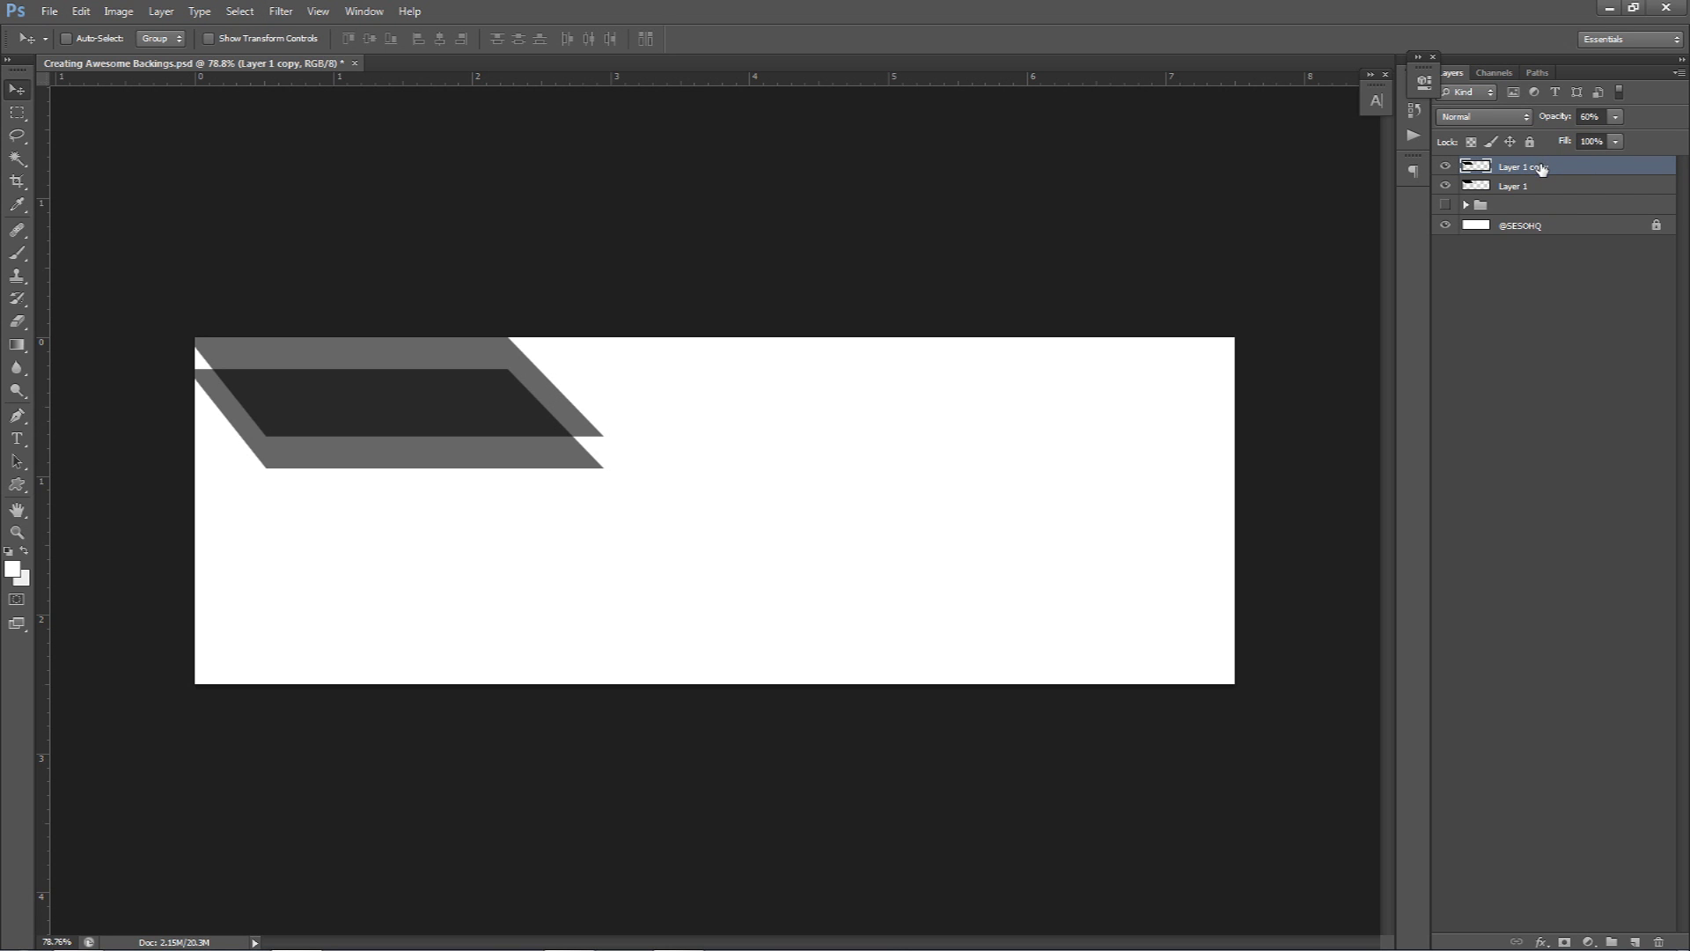
# Alt-drag more parallelogram copies lower and to the right, then select all eight shape layers
pyautogui.hotkey('ctrl', 'alt', 'z')
pyautogui.hotkey('ctrl', 'alt', 'z')
pyautogui.hotkey('ctrl', 'alt', 'z')
pyautogui.hotkey('ctrl', 'alt', 'z')
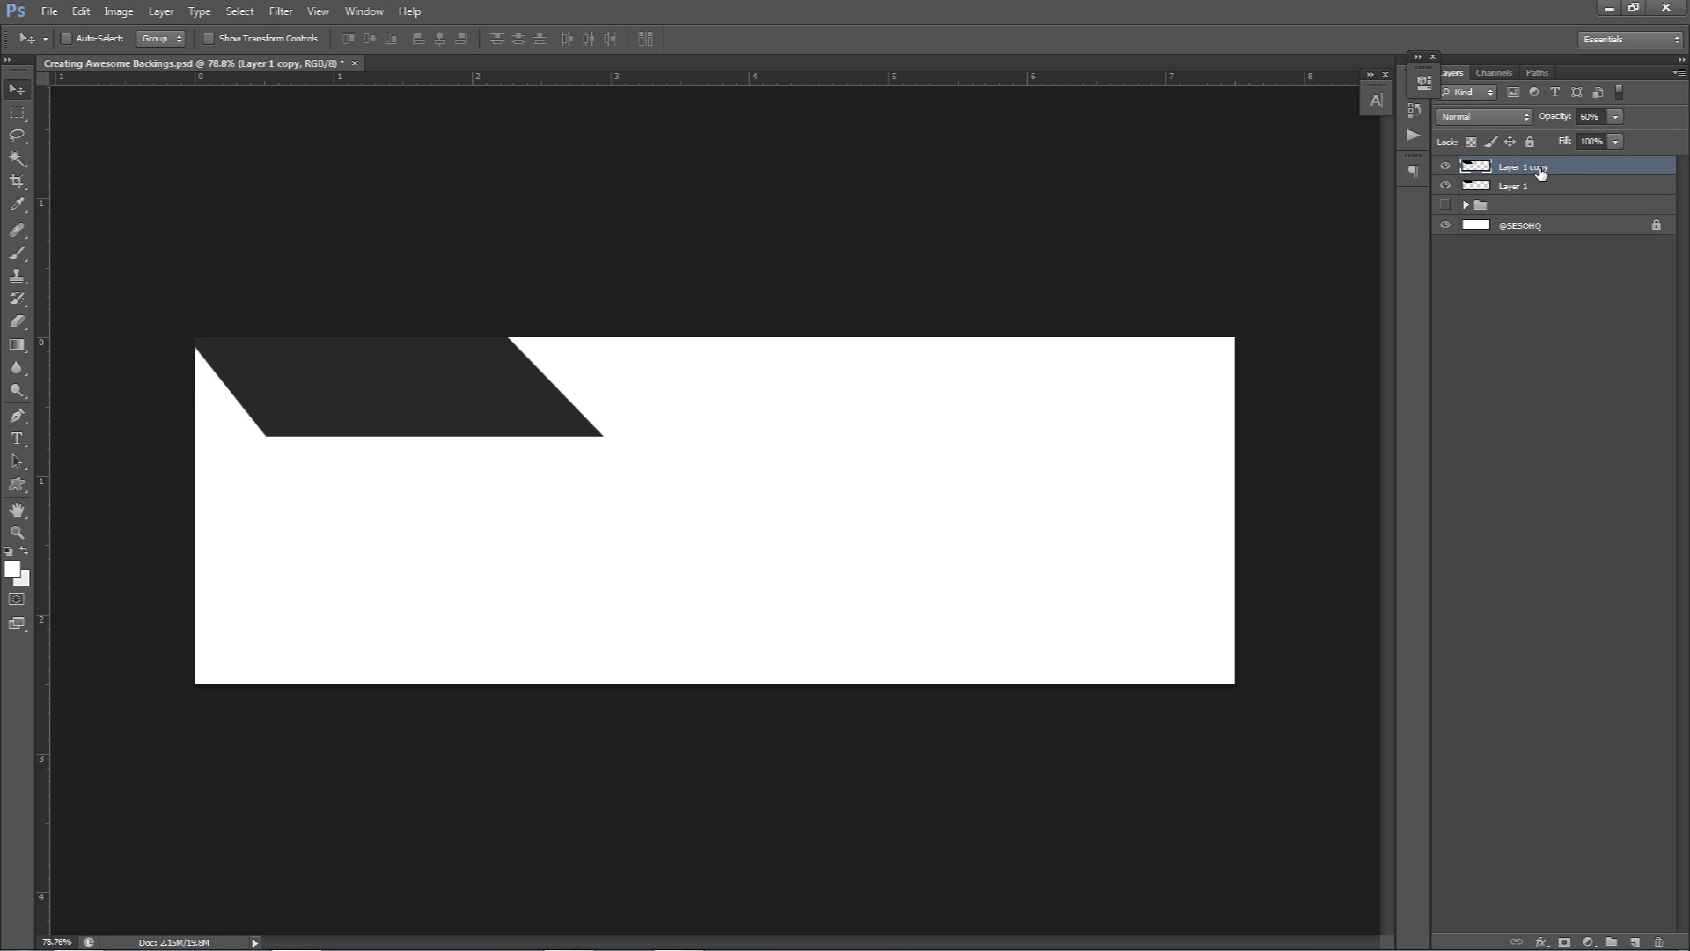
pyautogui.moveTo(403, 353); pyautogui.dragTo(400, 430)
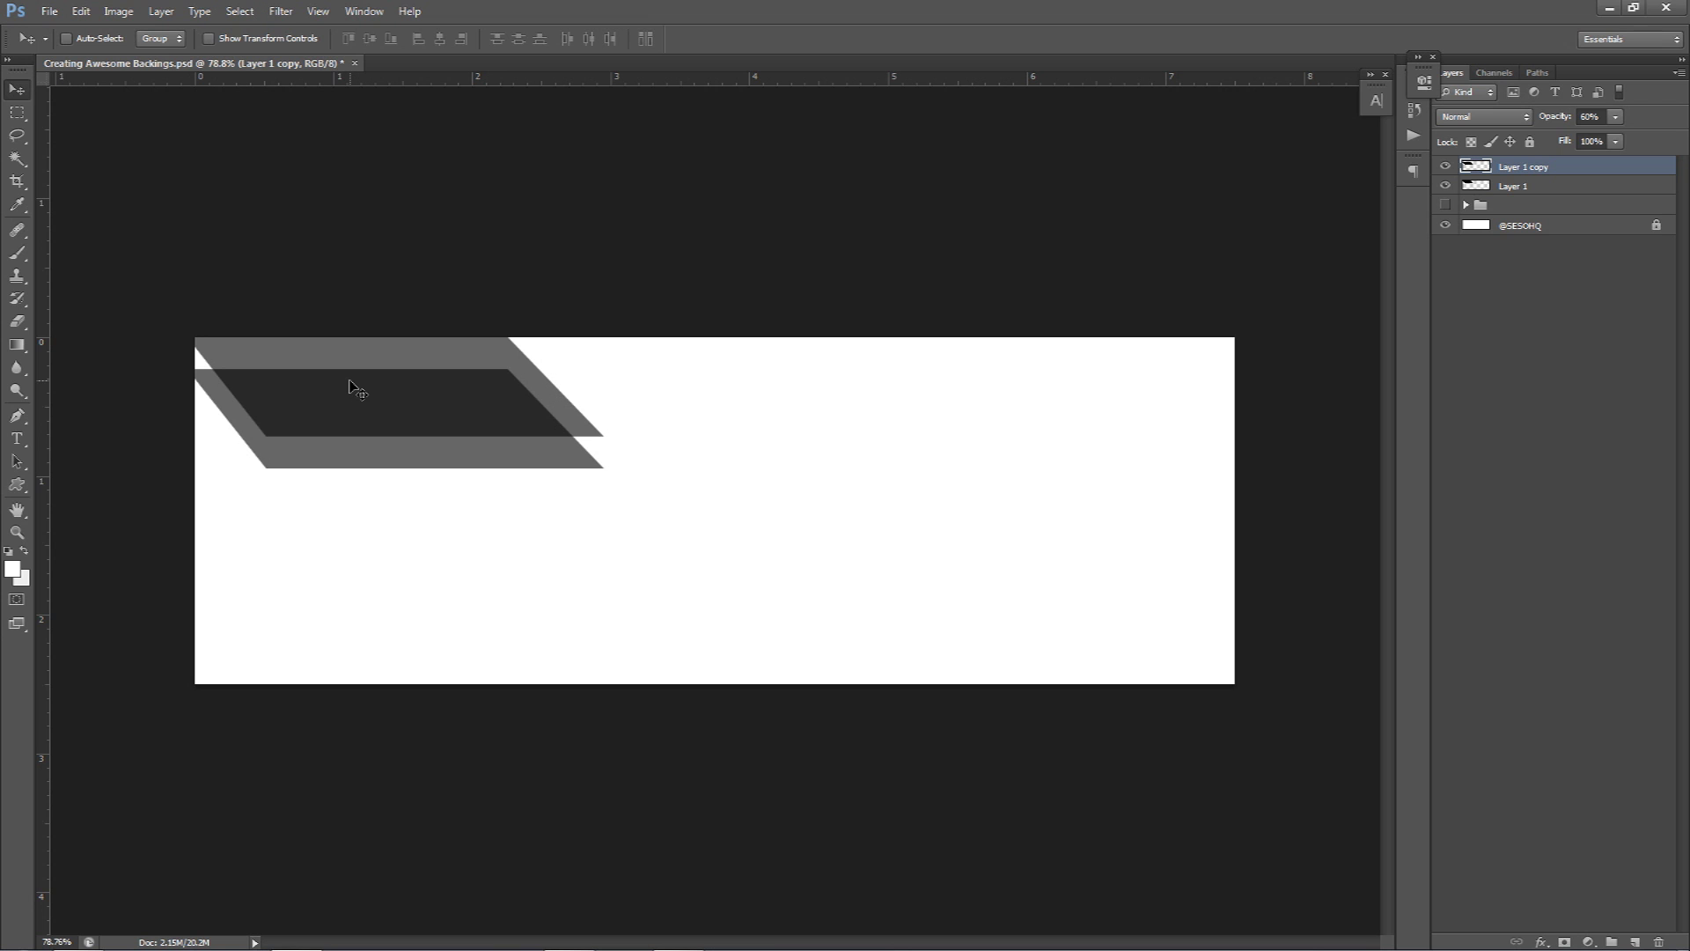
pyautogui.moveTo(352, 383); pyautogui.dragTo(718, 652)
pyautogui.moveTo(822, 657); pyautogui.dragTo(673, 688)
pyautogui.keyDown('alt'); pyautogui.click(673, 688); pyautogui.keyUp('alt')
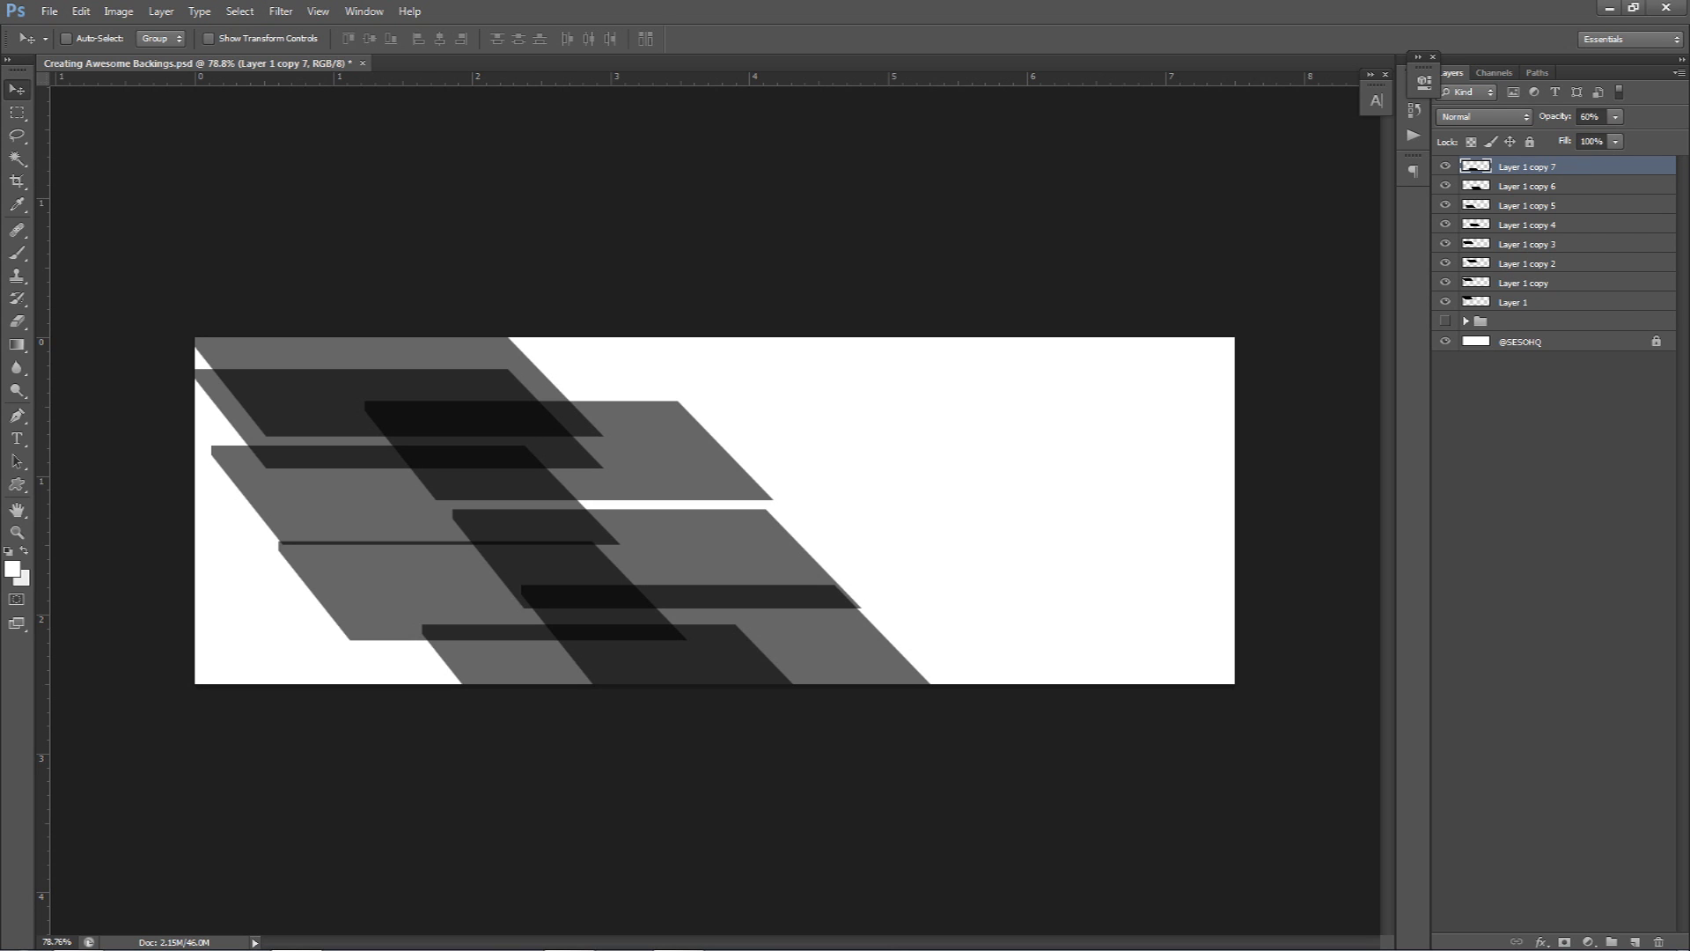
pyautogui.keyDown('shift'); pyautogui.click(1563, 304); pyautogui.keyUp('shift')
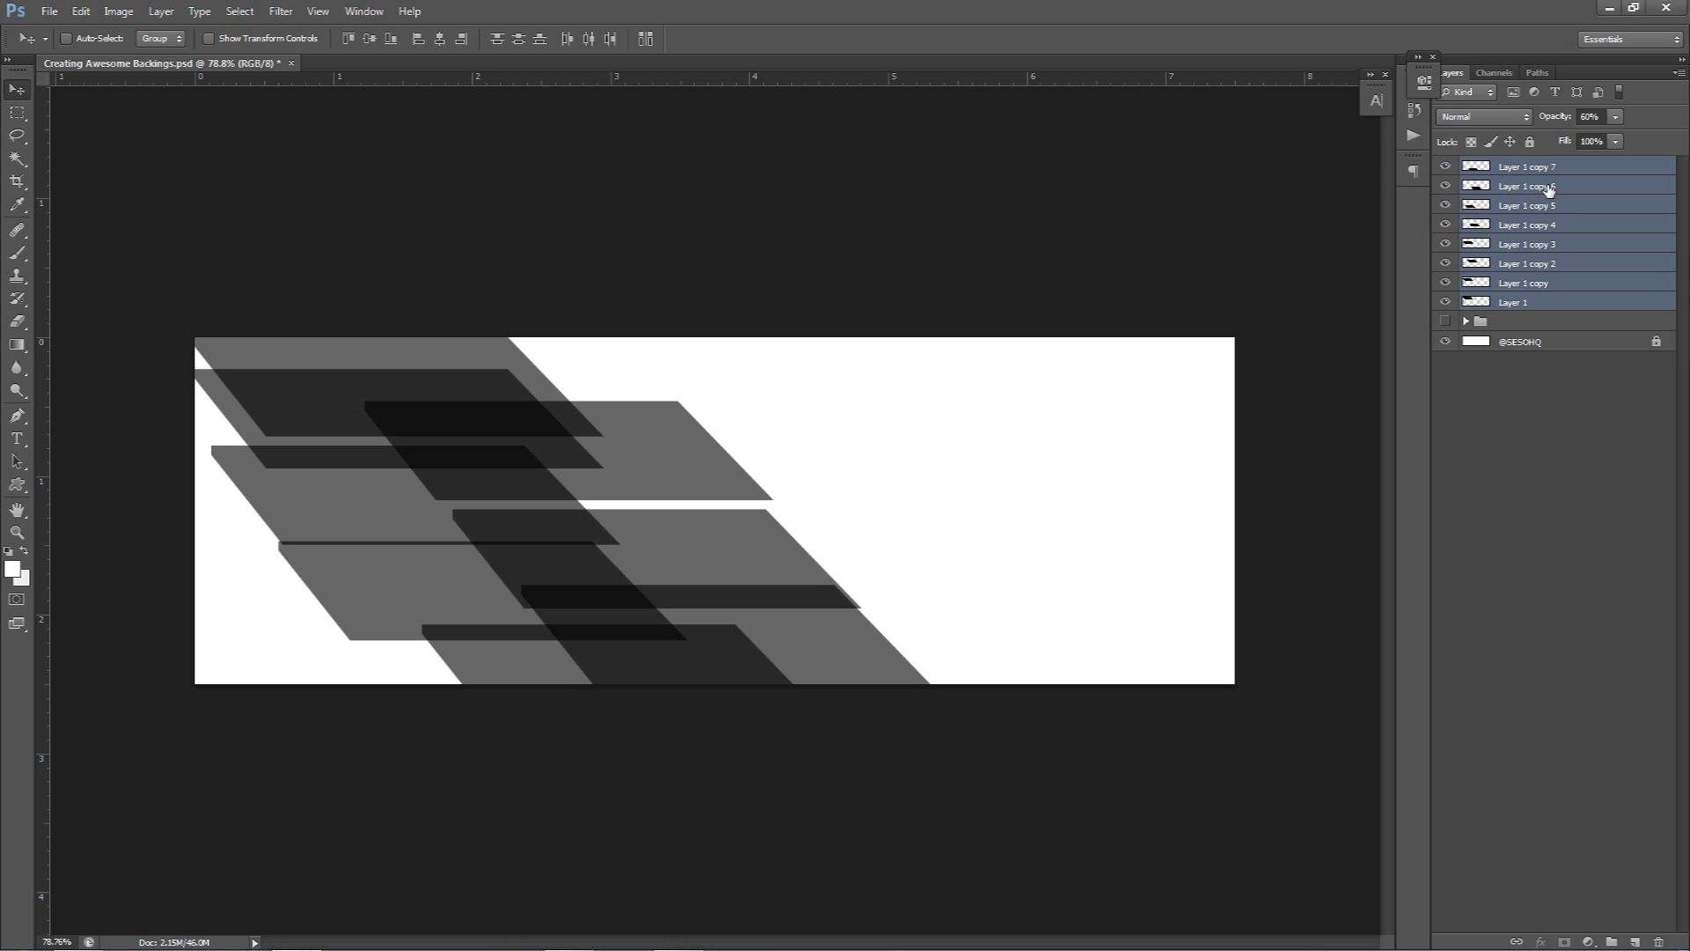
# Group the eight shape layers and duplicate the group twice, shifting each copy to the right
pyautogui.hotkey('ctrl', 'g')
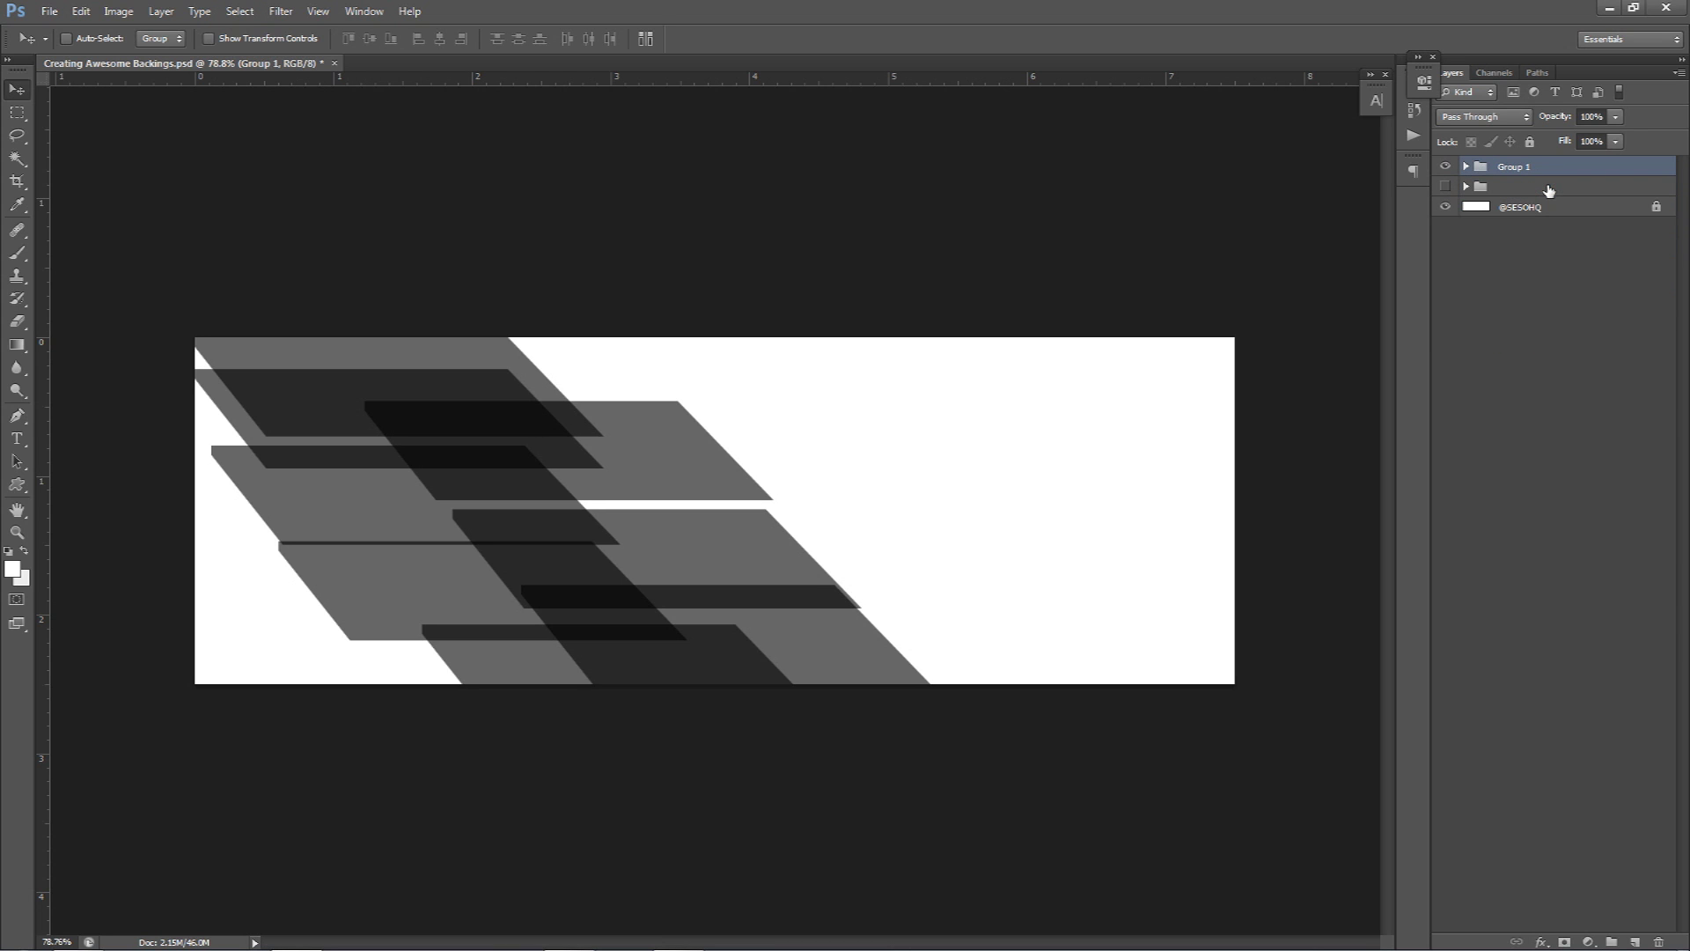
pyautogui.moveTo(823, 479); pyautogui.dragTo(744, 449)
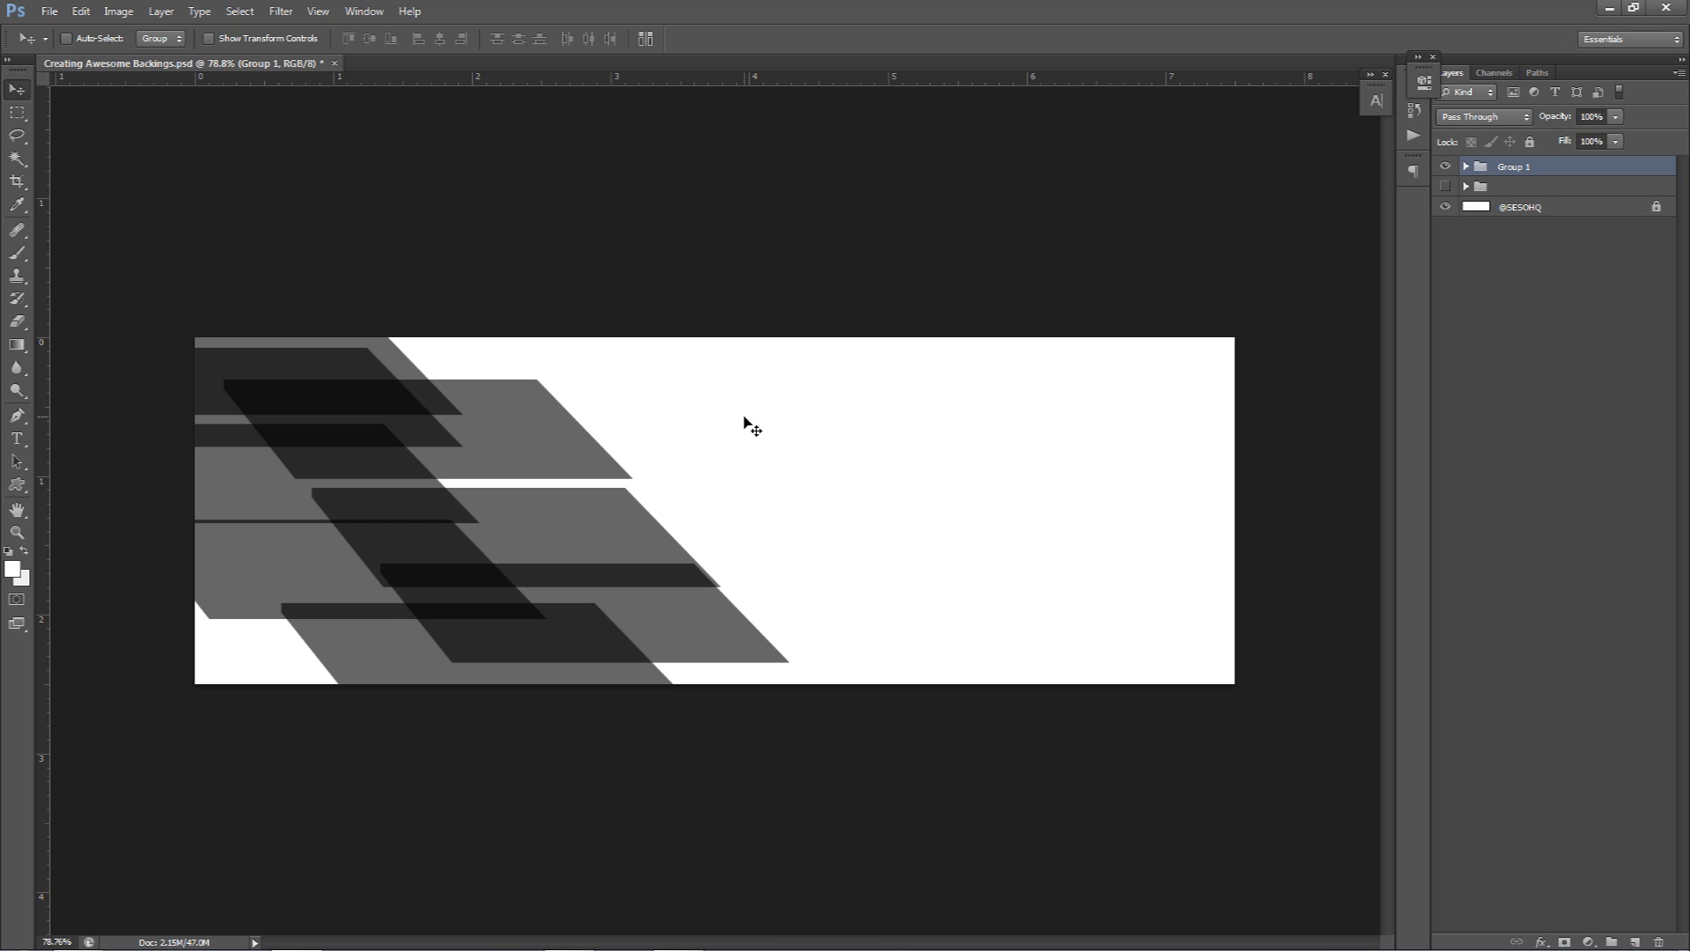
pyautogui.hotkey('ctrl', 'j')
pyautogui.moveTo(295, 466); pyautogui.dragTo(641, 467)
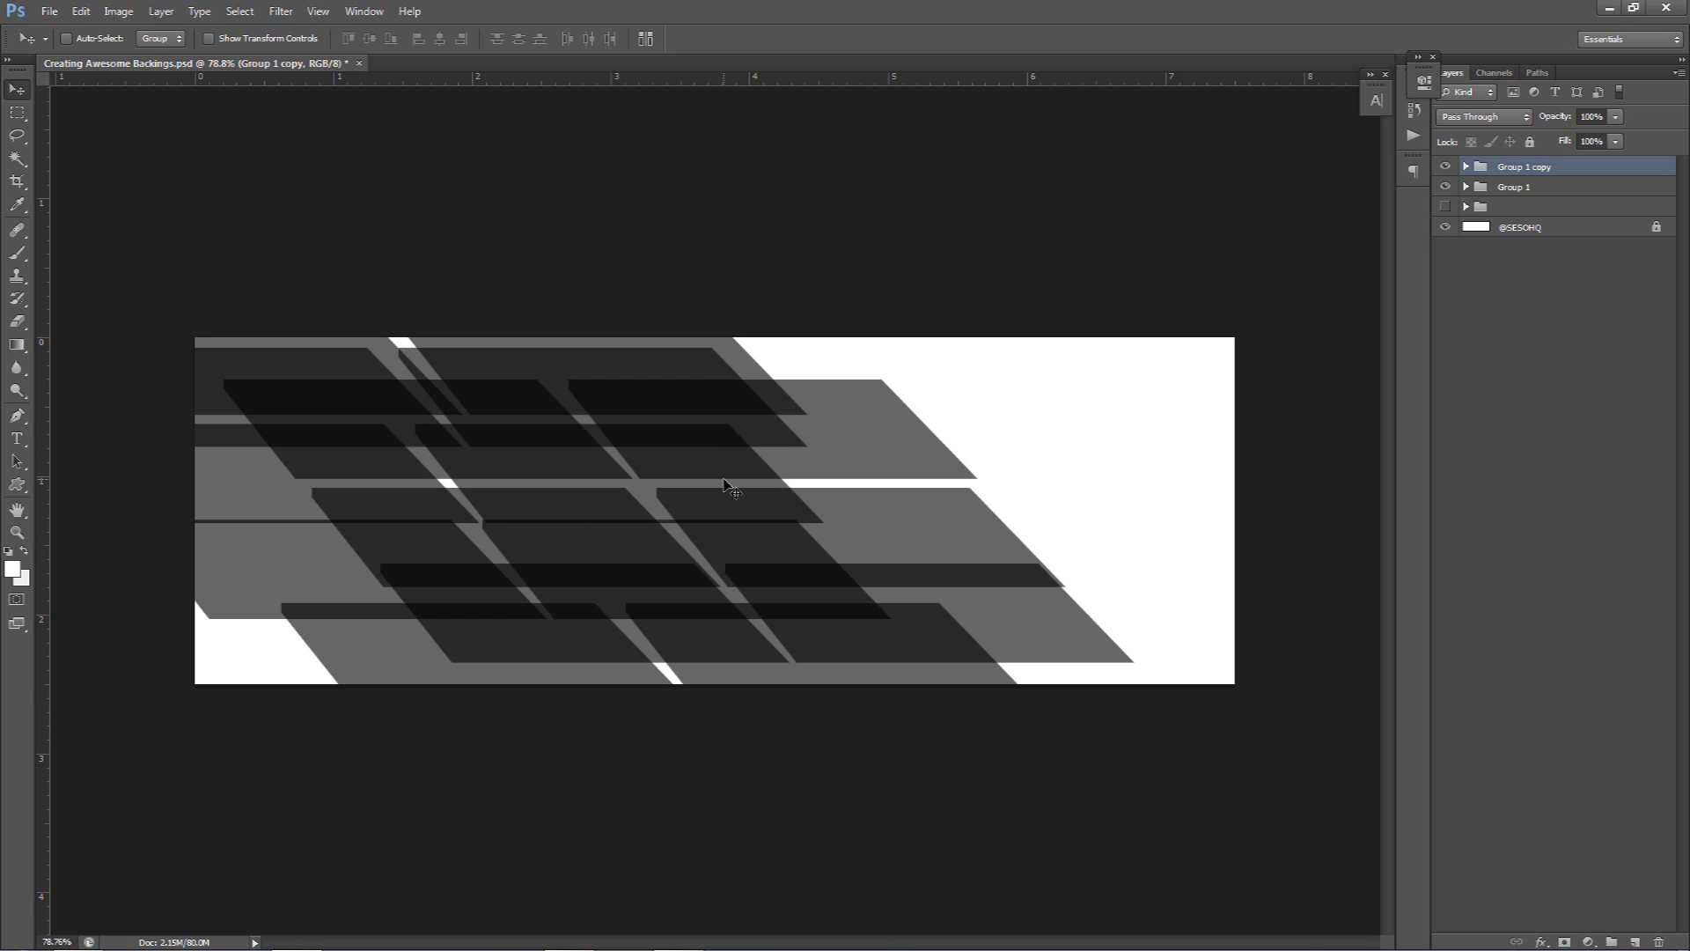
pyautogui.moveTo(529, 476); pyautogui.dragTo(898, 469)
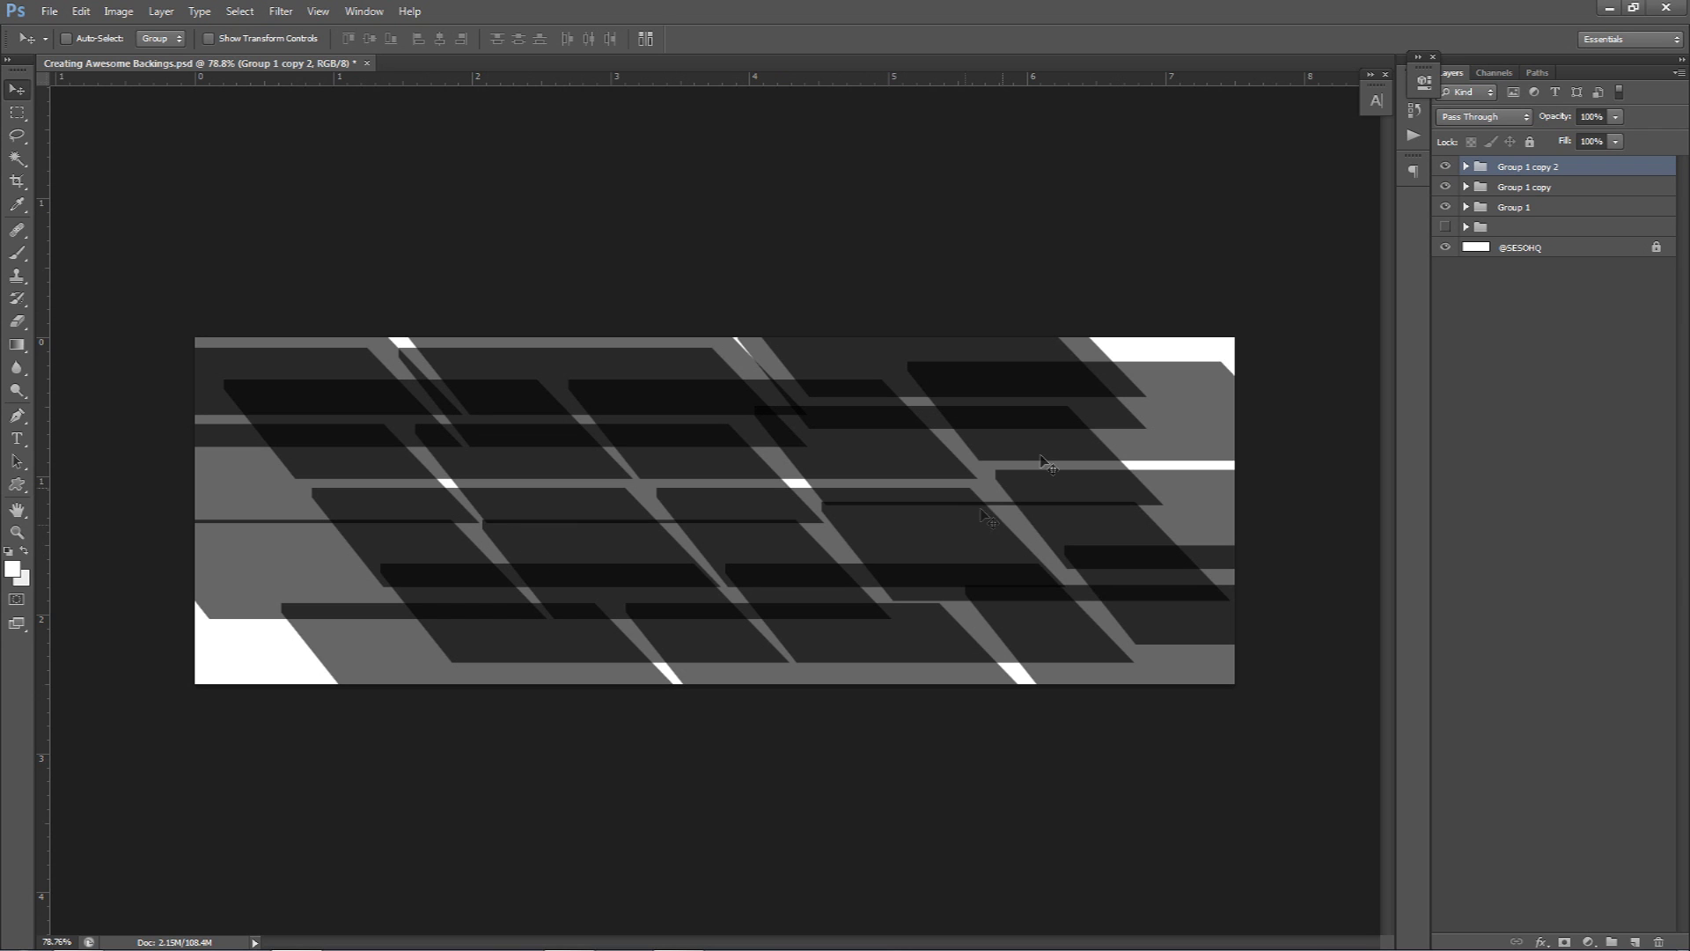
# Select all three shape groups, nudge them left, and group them into Group 2
pyautogui.keyDown('shift'); pyautogui.click(1514, 206); pyautogui.keyUp('shift')
pyautogui.moveTo(1037, 424); pyautogui.dragTo(999, 426)
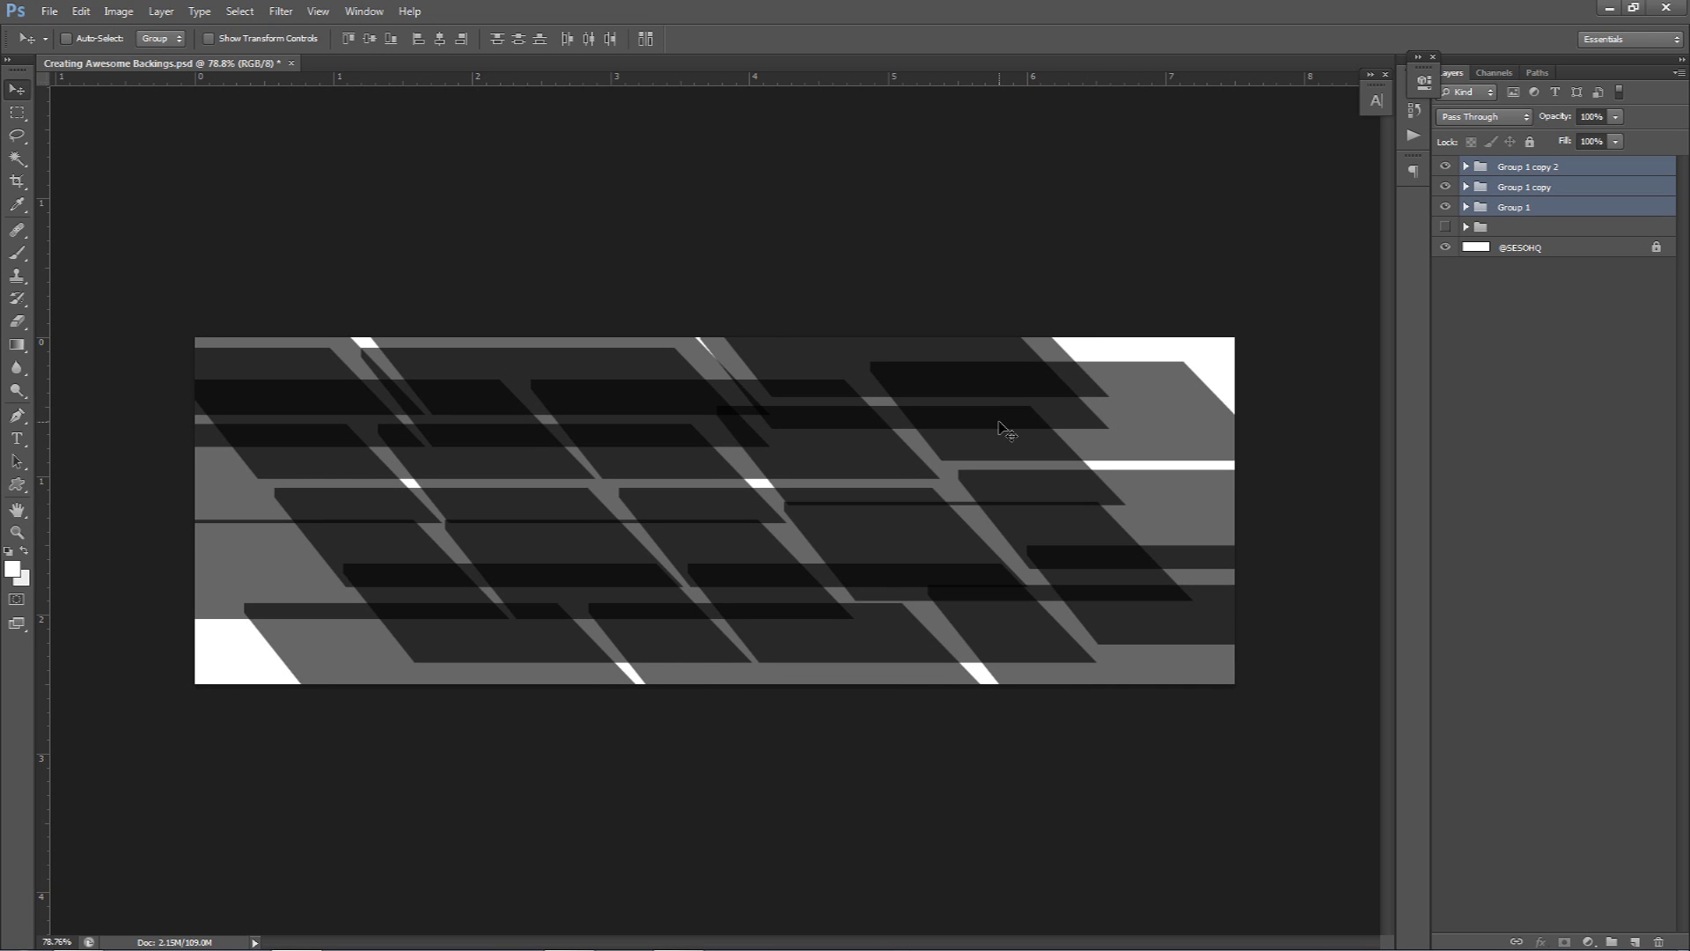
pyautogui.hotkey('ctrl', 'g')
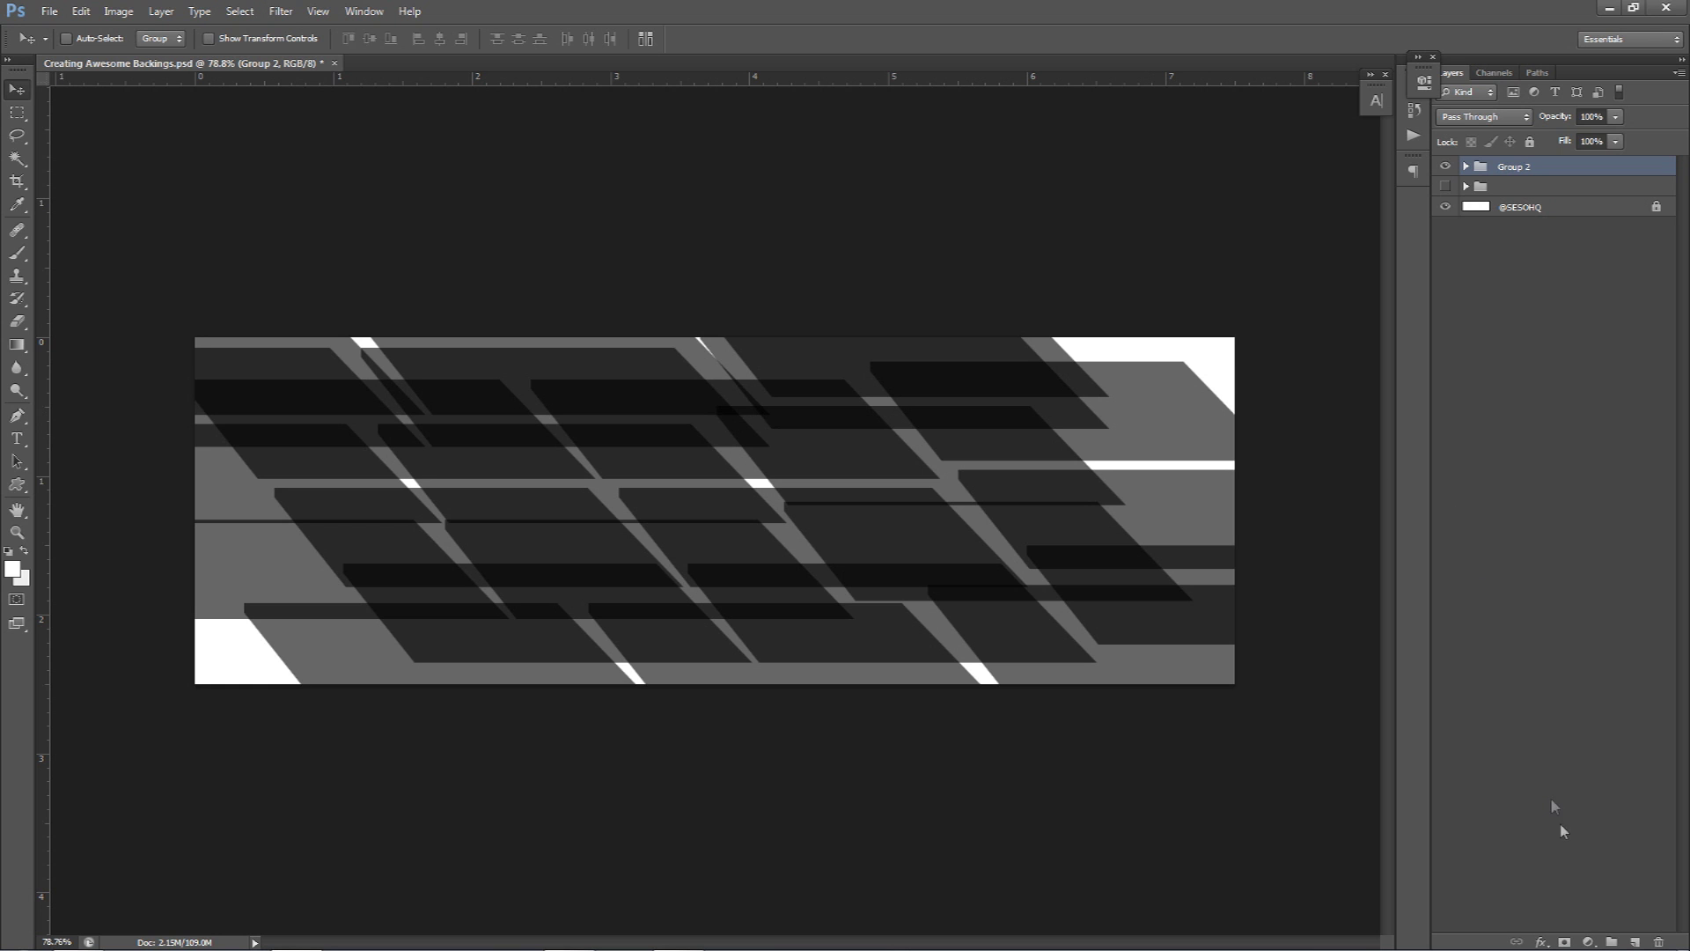
# Add Exposure 1 with Exposure .80, a slightly raised offset and gamma 0.62, then hide it
pyautogui.click(1587, 941)
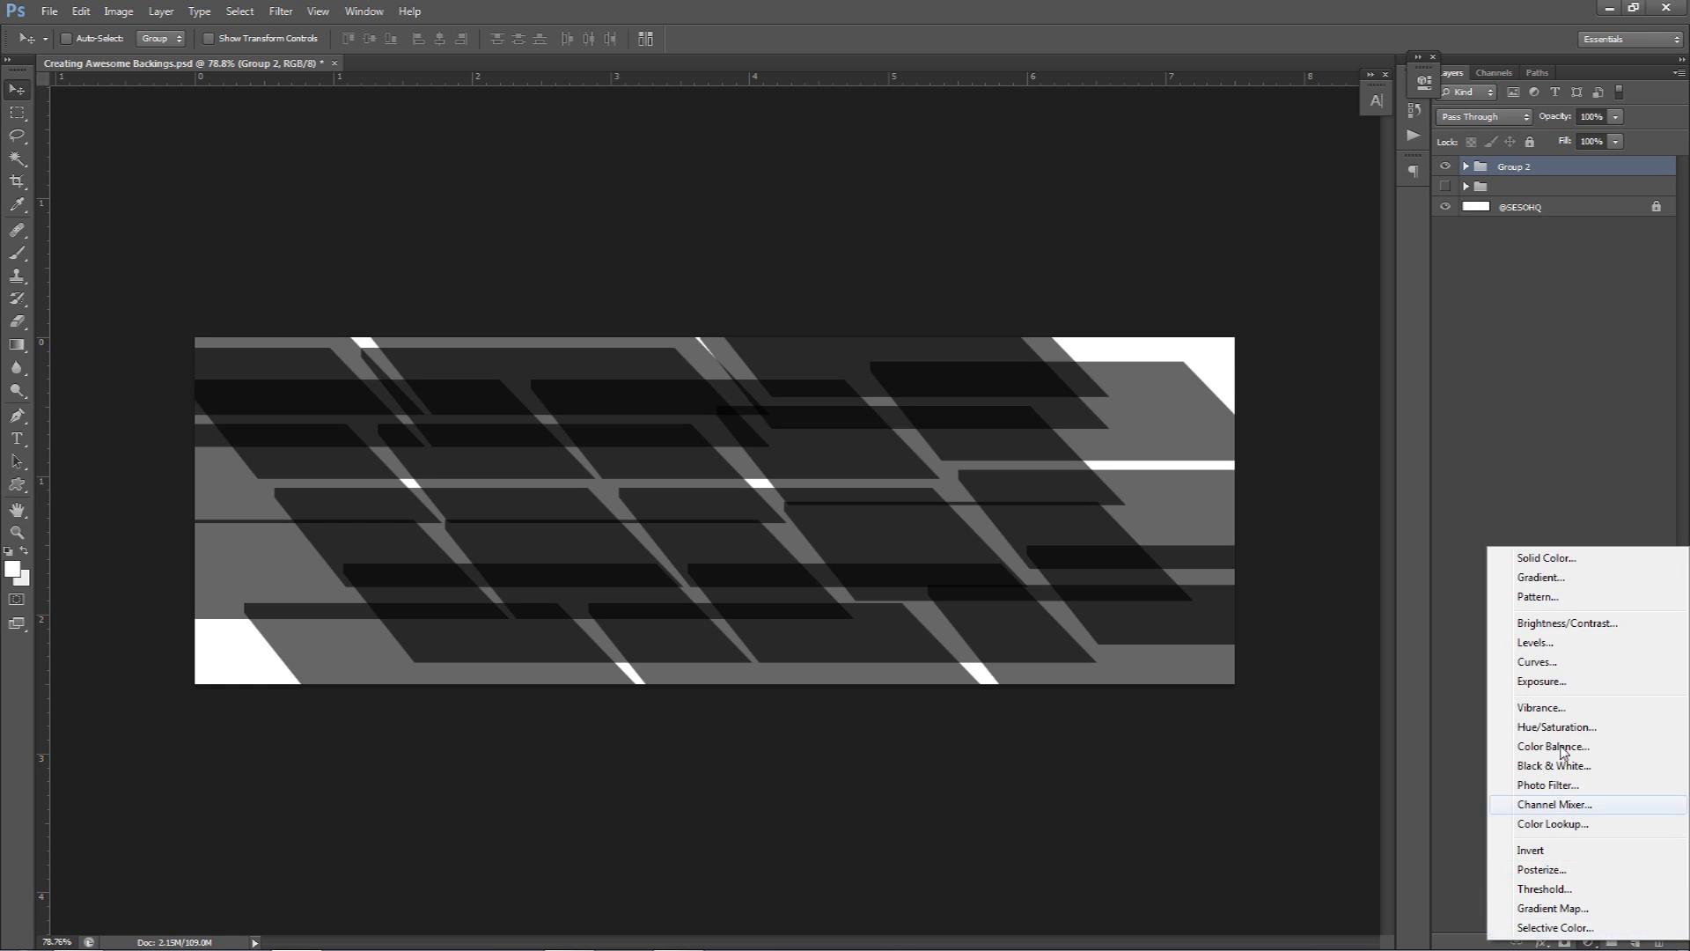
pyautogui.click(1541, 680)
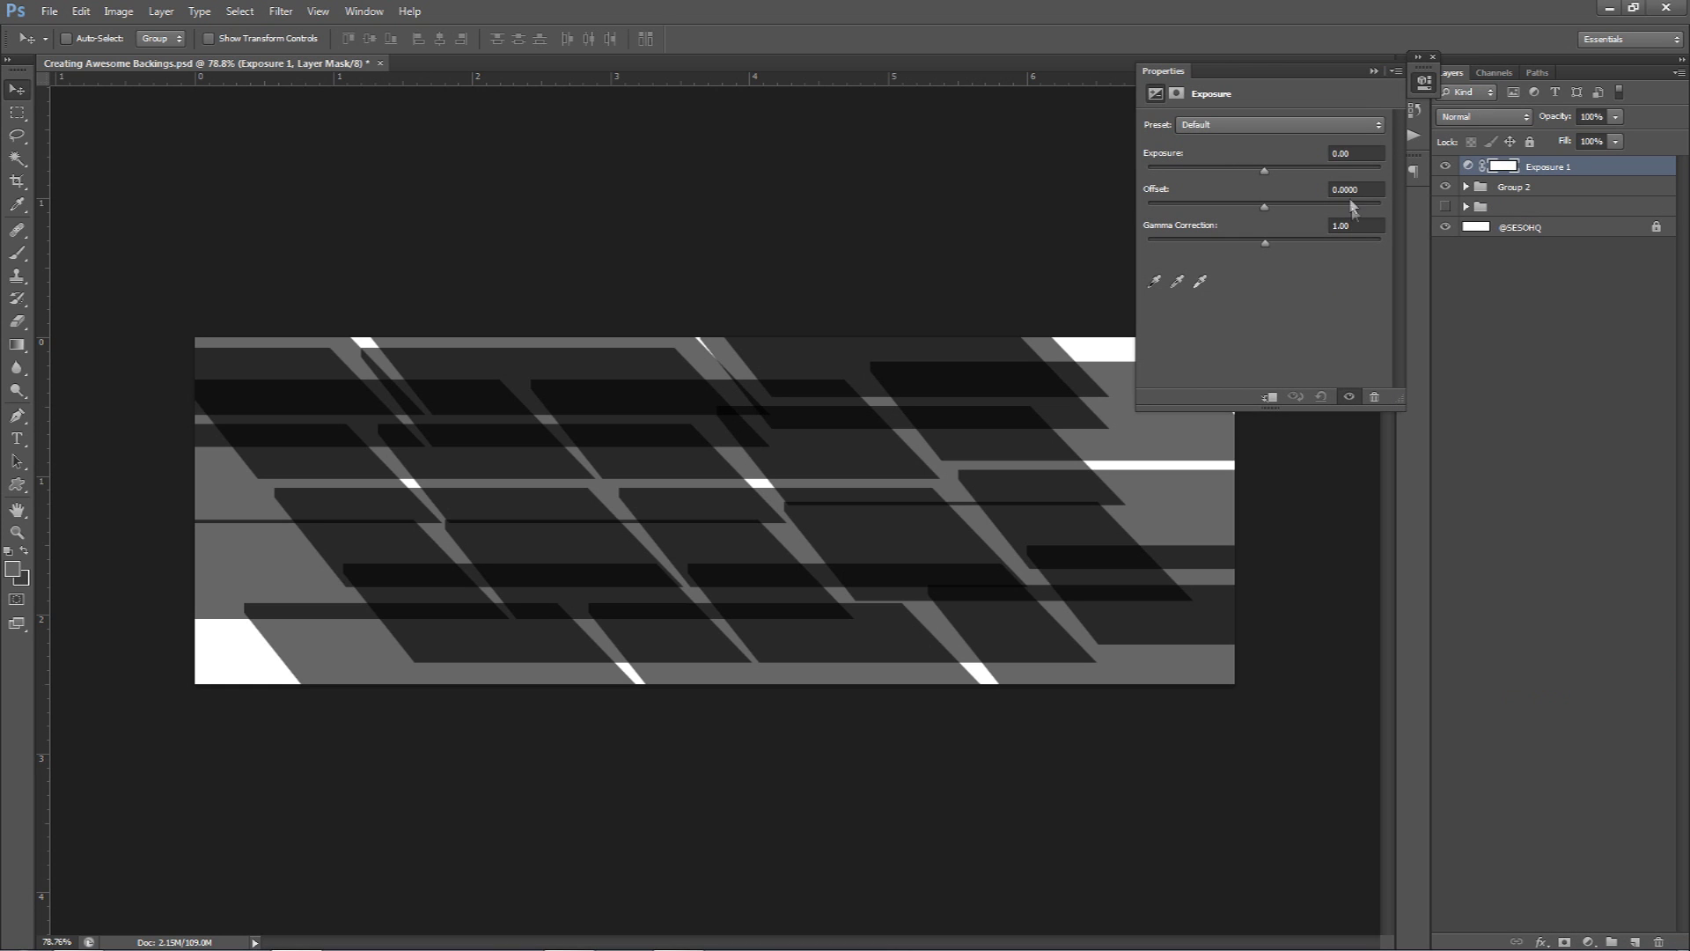
pyautogui.click(1367, 153)
pyautogui.write('.80')
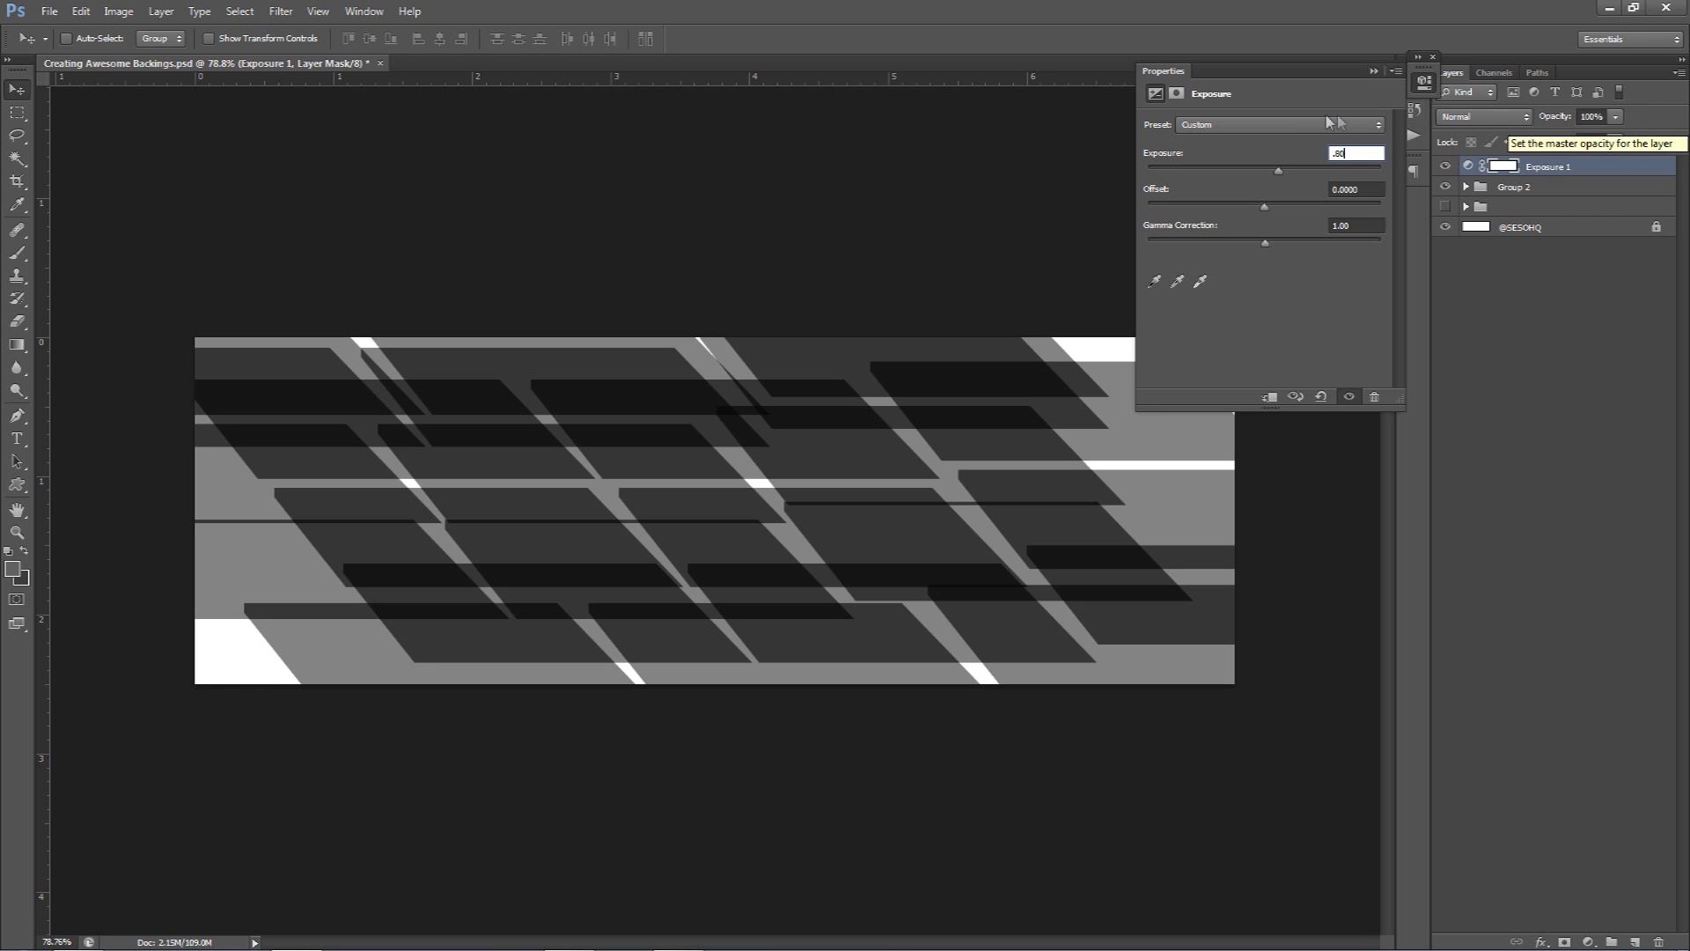
pyautogui.click(1276, 206)
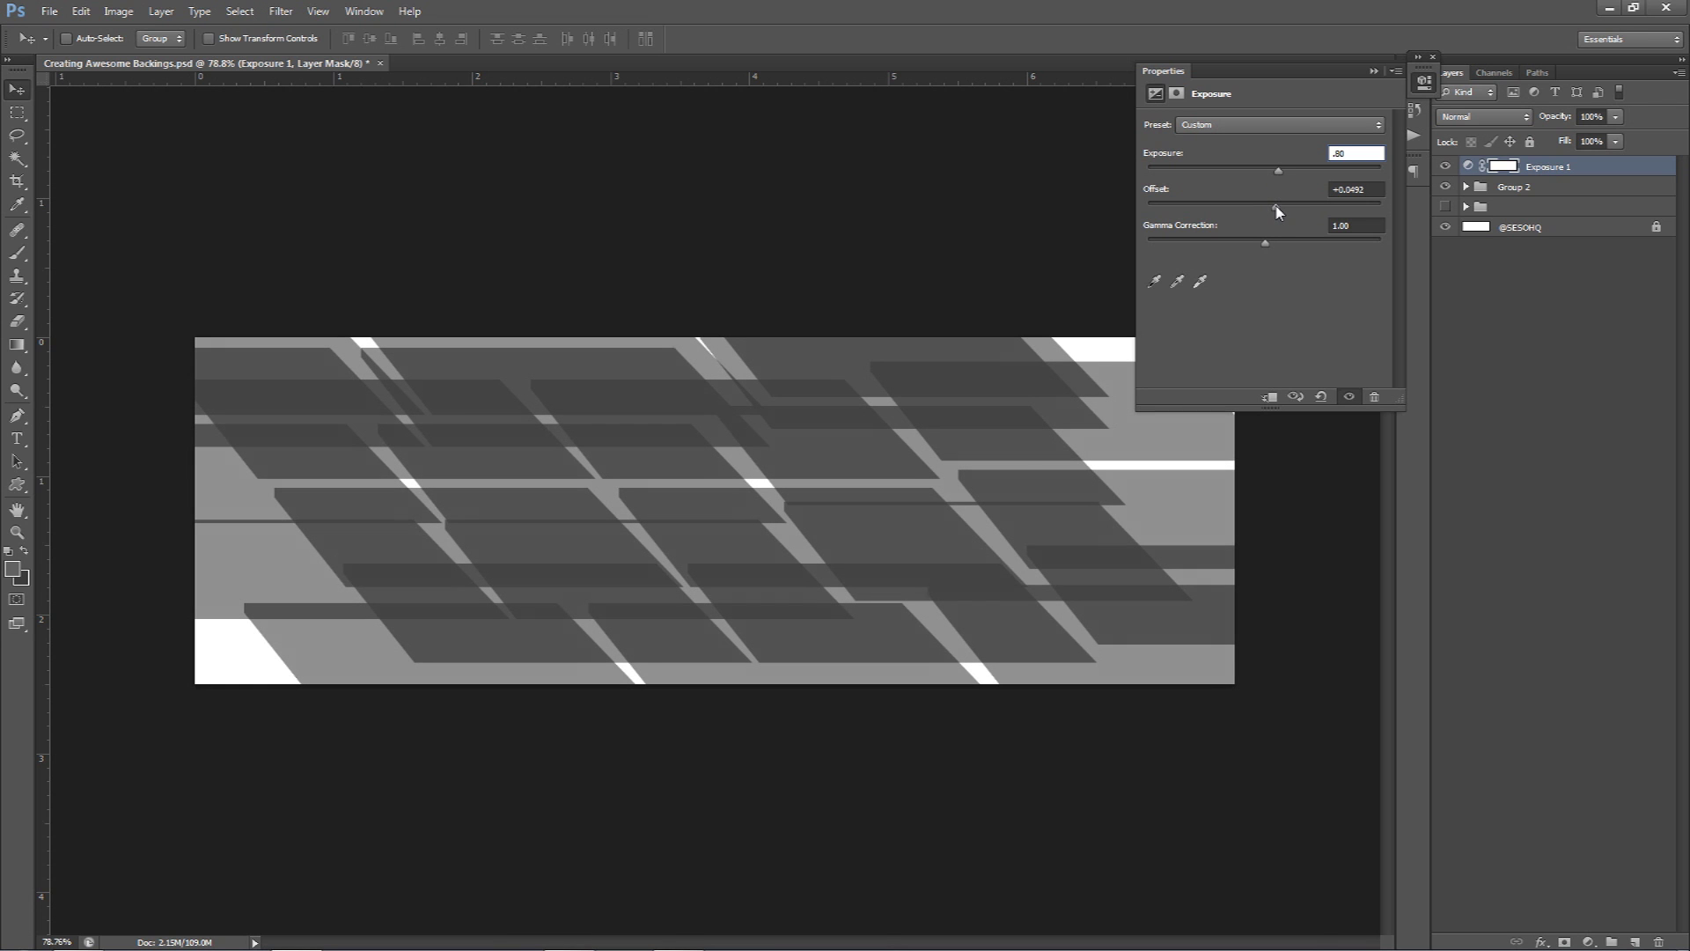
pyautogui.moveTo(1276, 206)
pyautogui.mouseDown()
pyautogui.moveTo(1272, 247)
pyautogui.moveTo(1302, 249)
pyautogui.moveTo(1289, 207)
pyautogui.mouseUp()
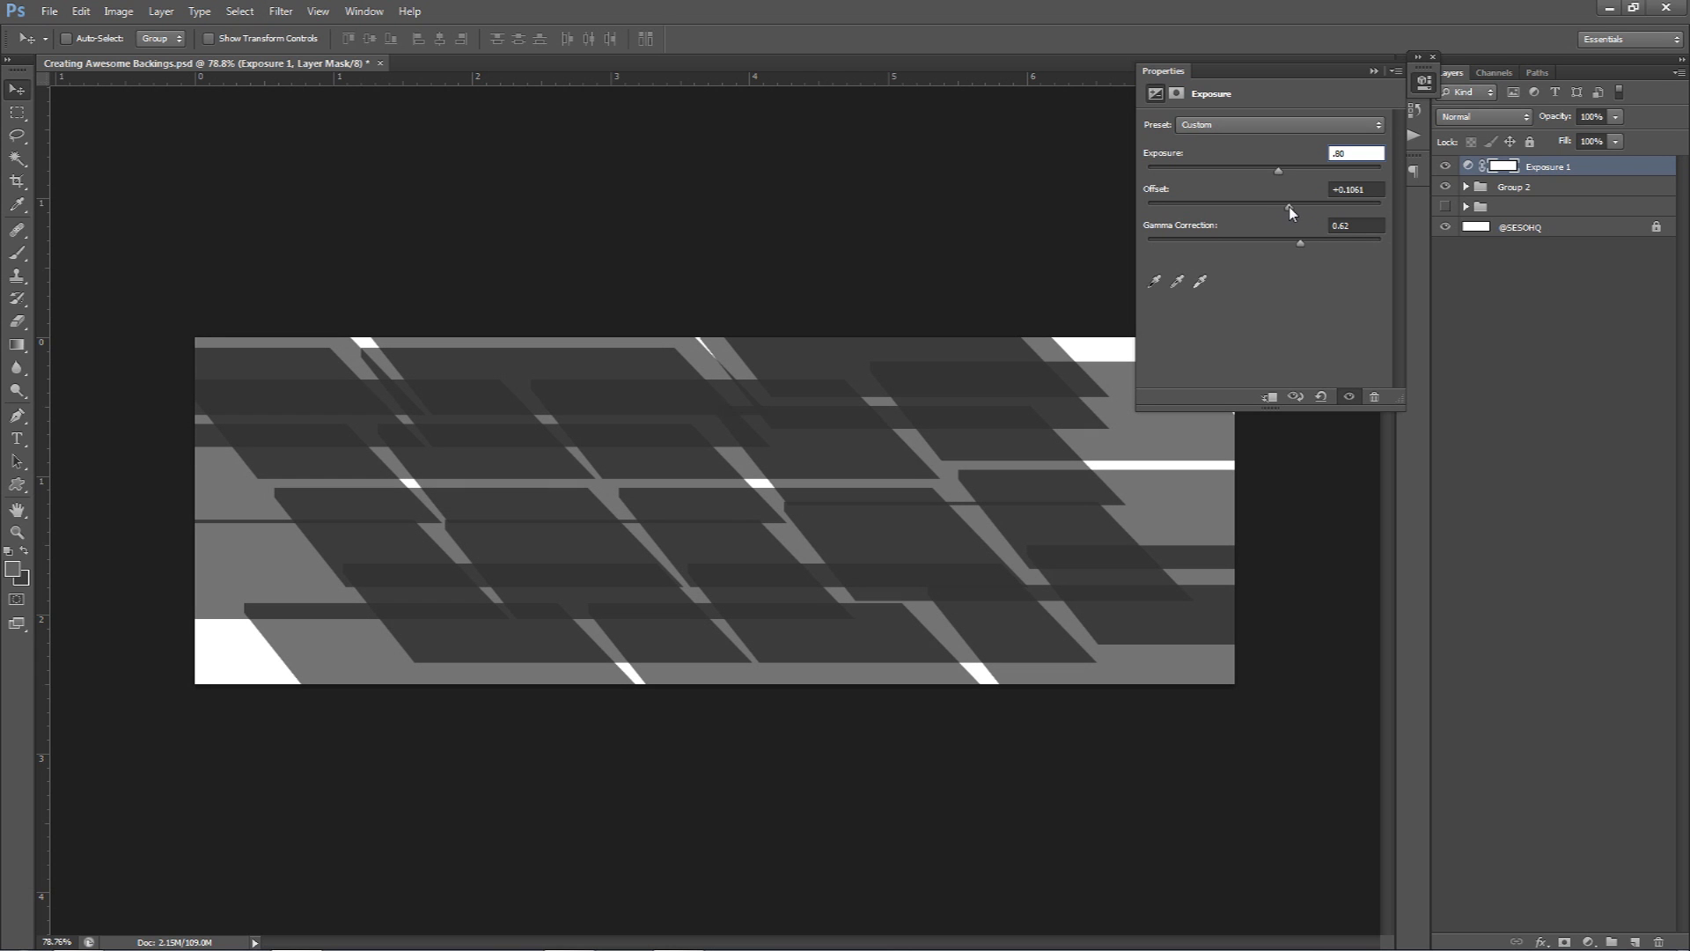
pyautogui.click(1425, 84)
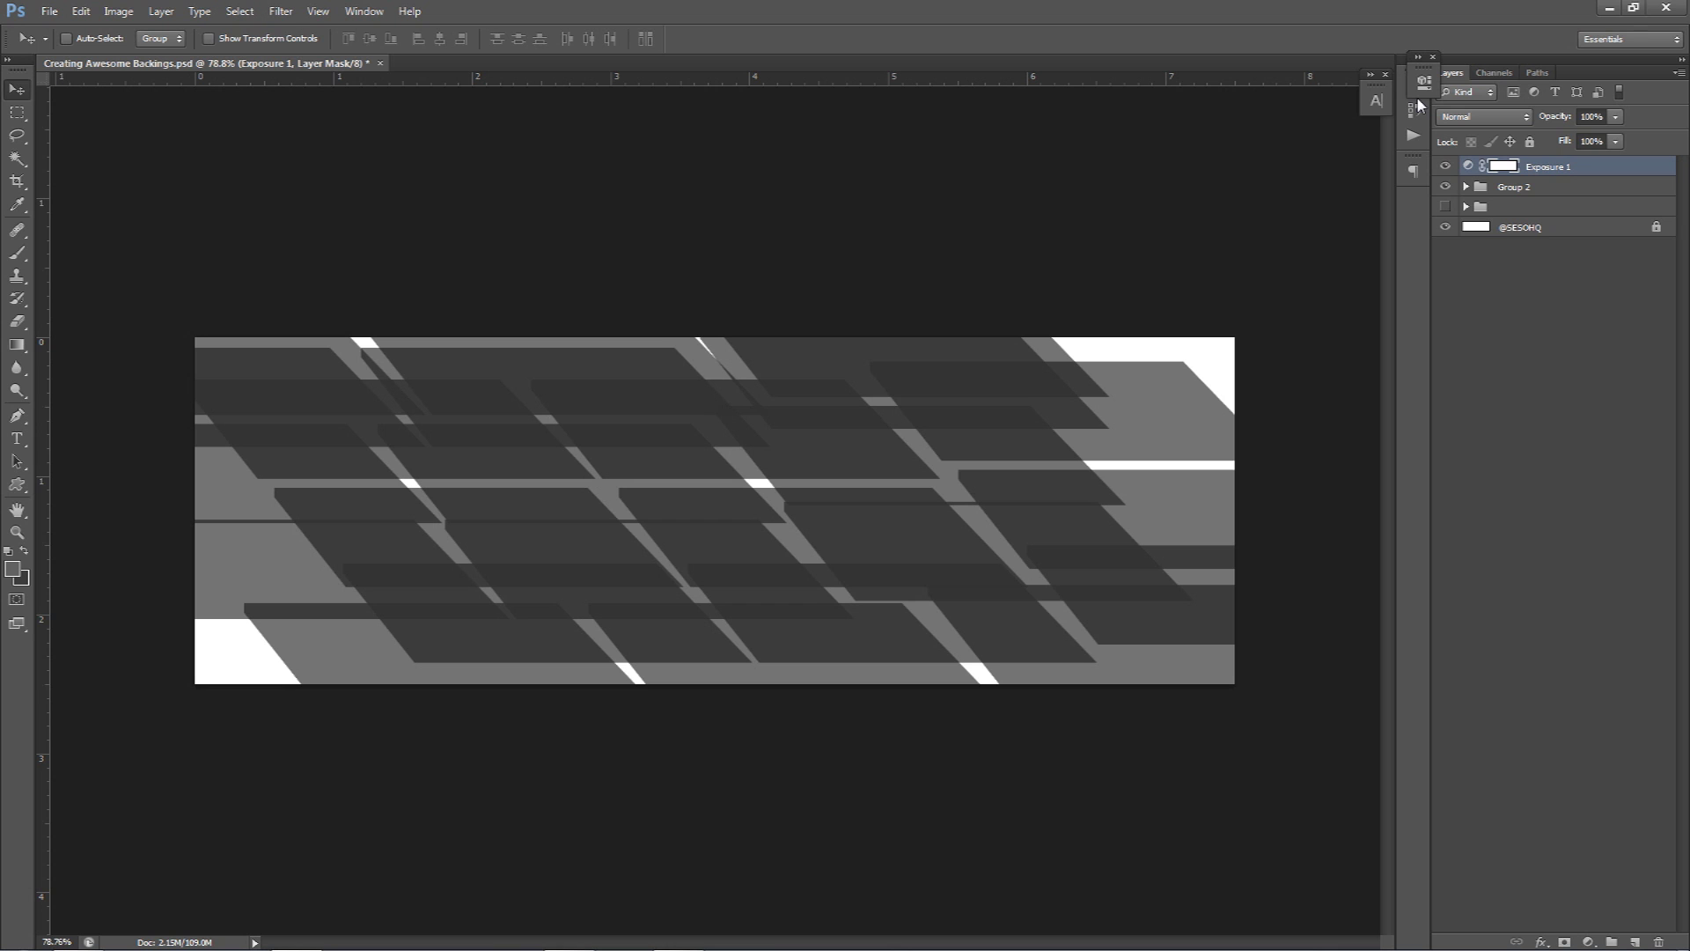
pyautogui.click(1444, 166)
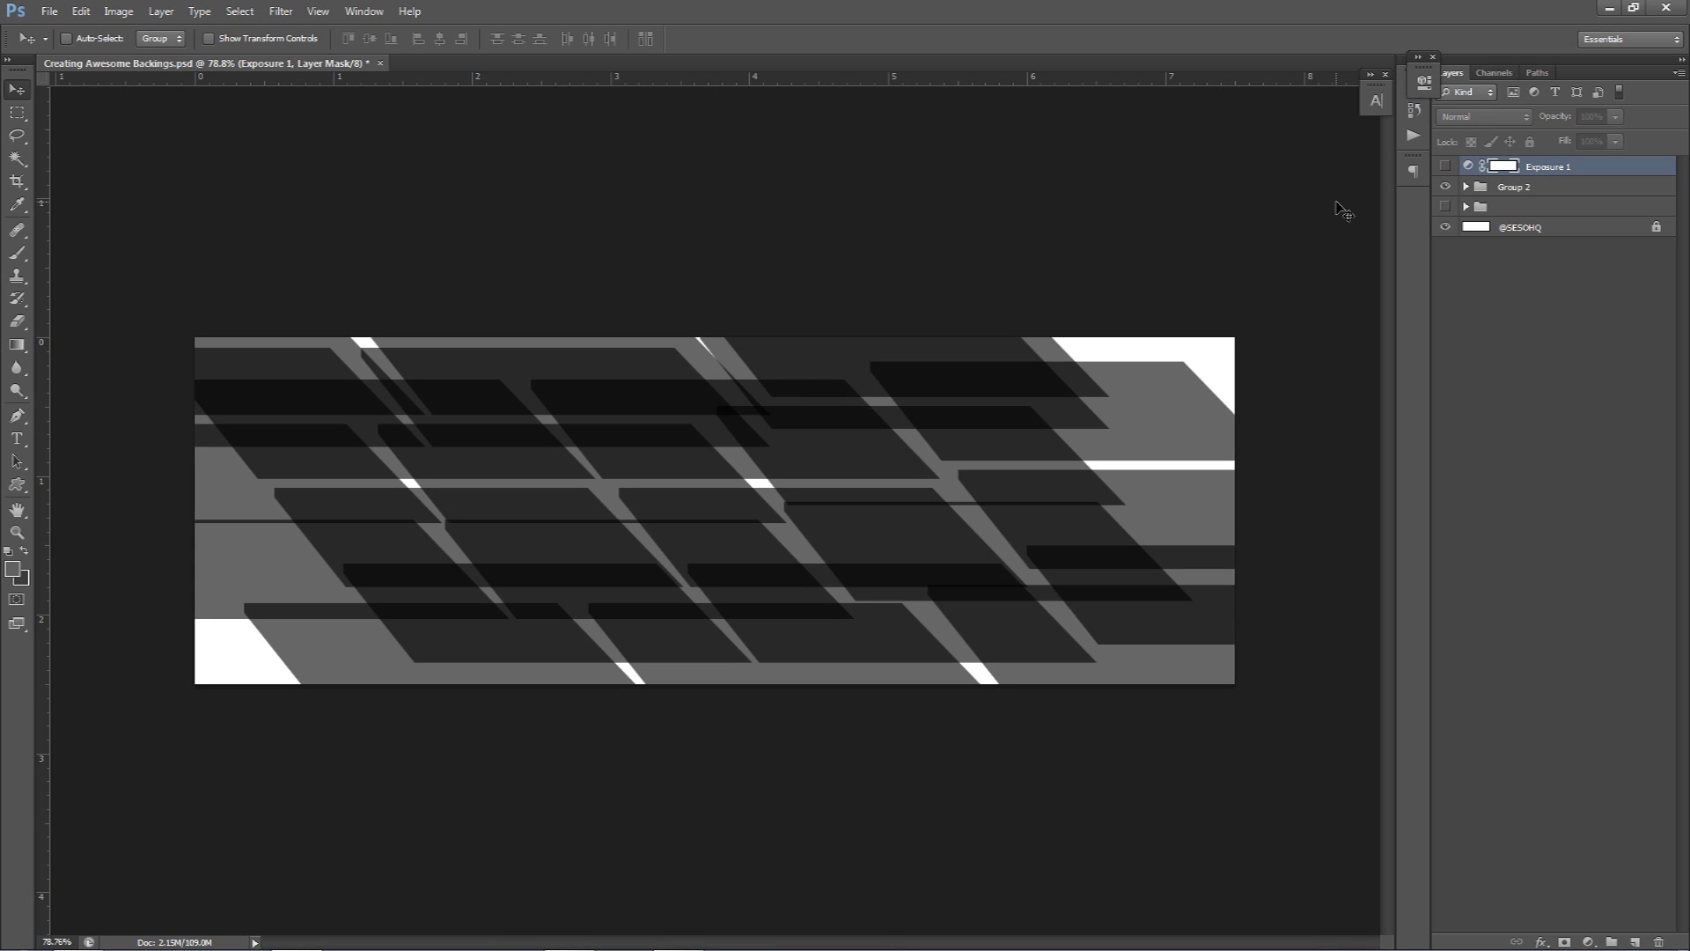
# Turn Exposure 1 back on and add a Solid Color fill layer
pyautogui.click(1446, 166)
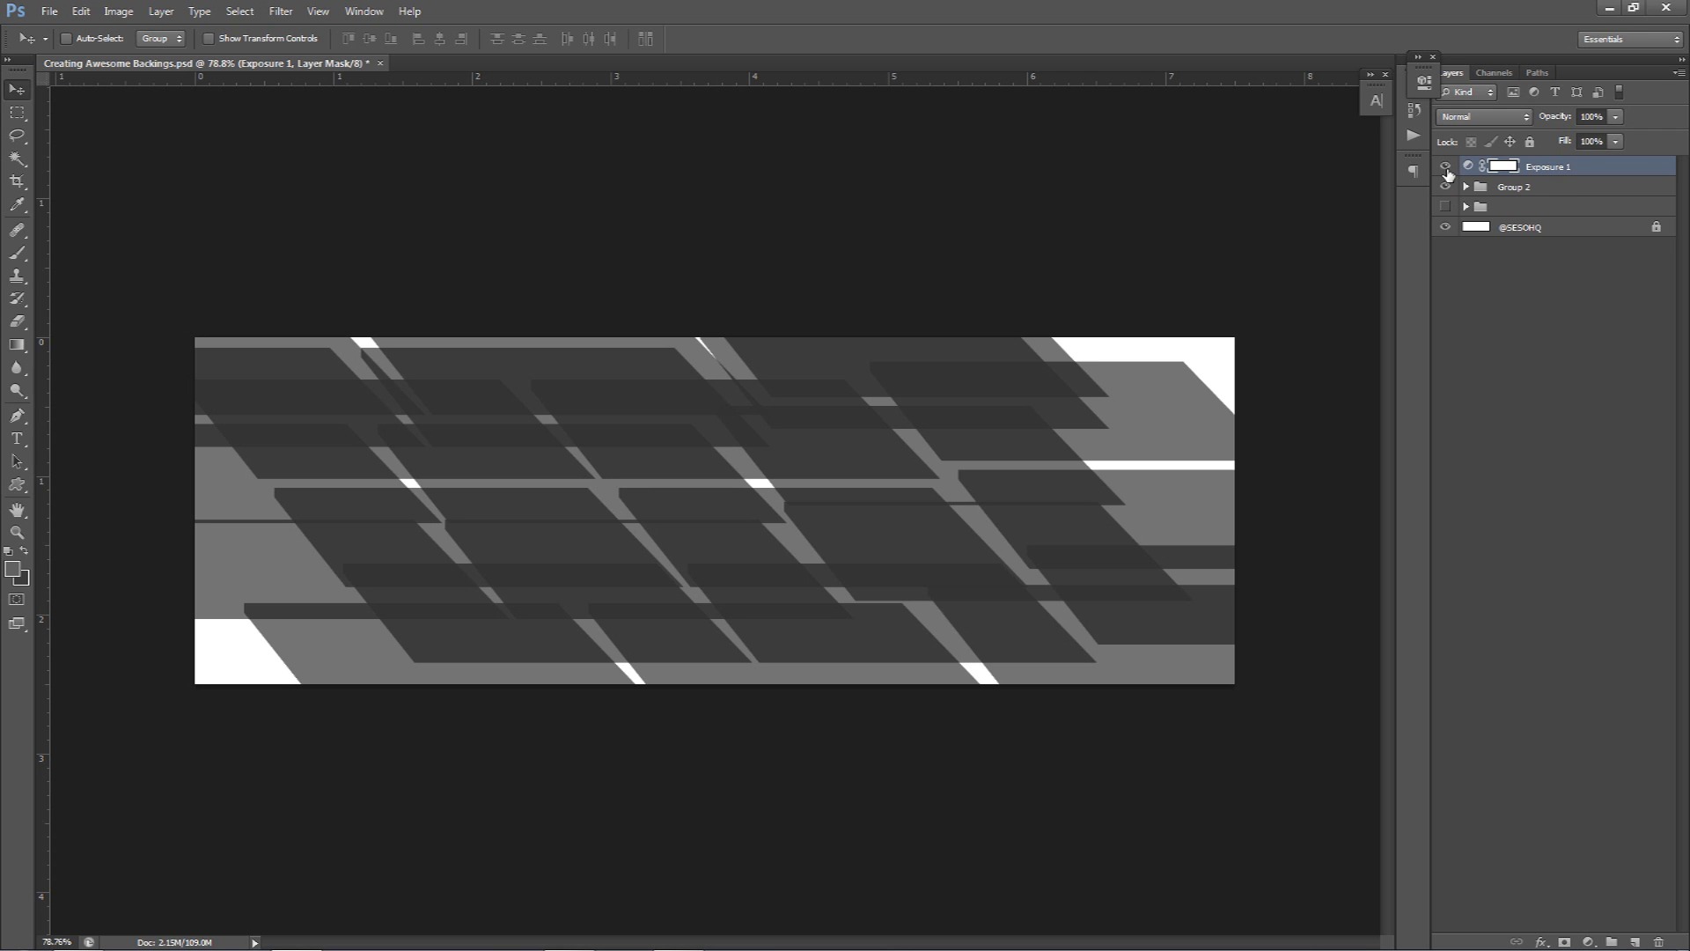
pyautogui.click(1588, 941)
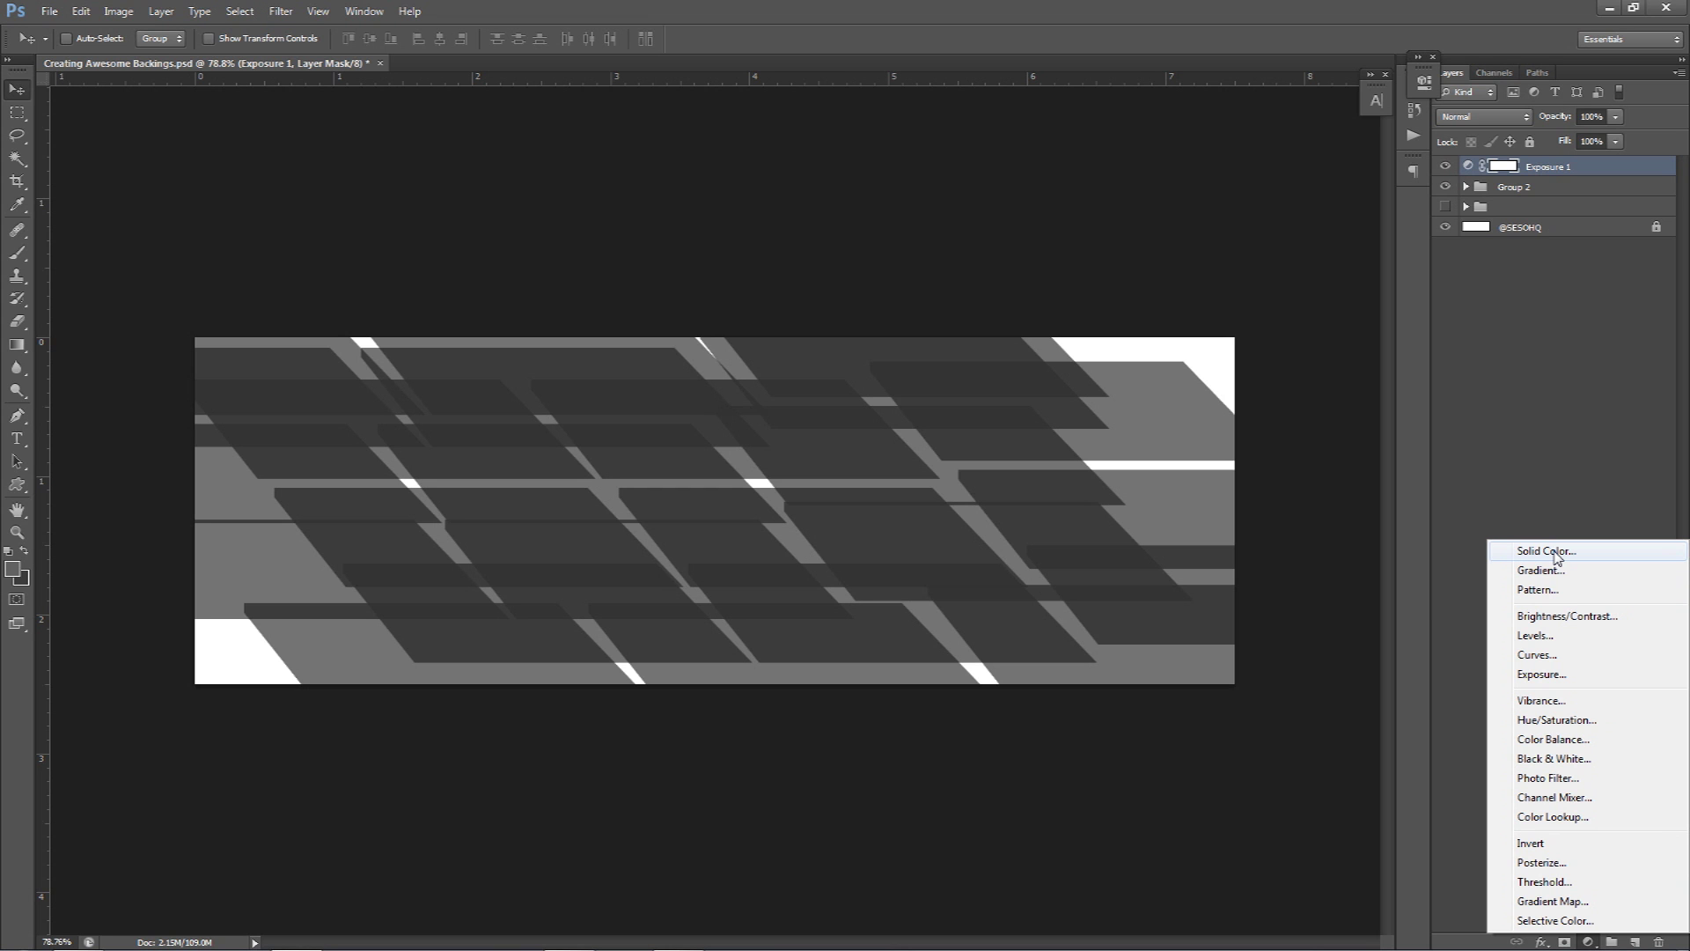
pyautogui.click(1556, 552)
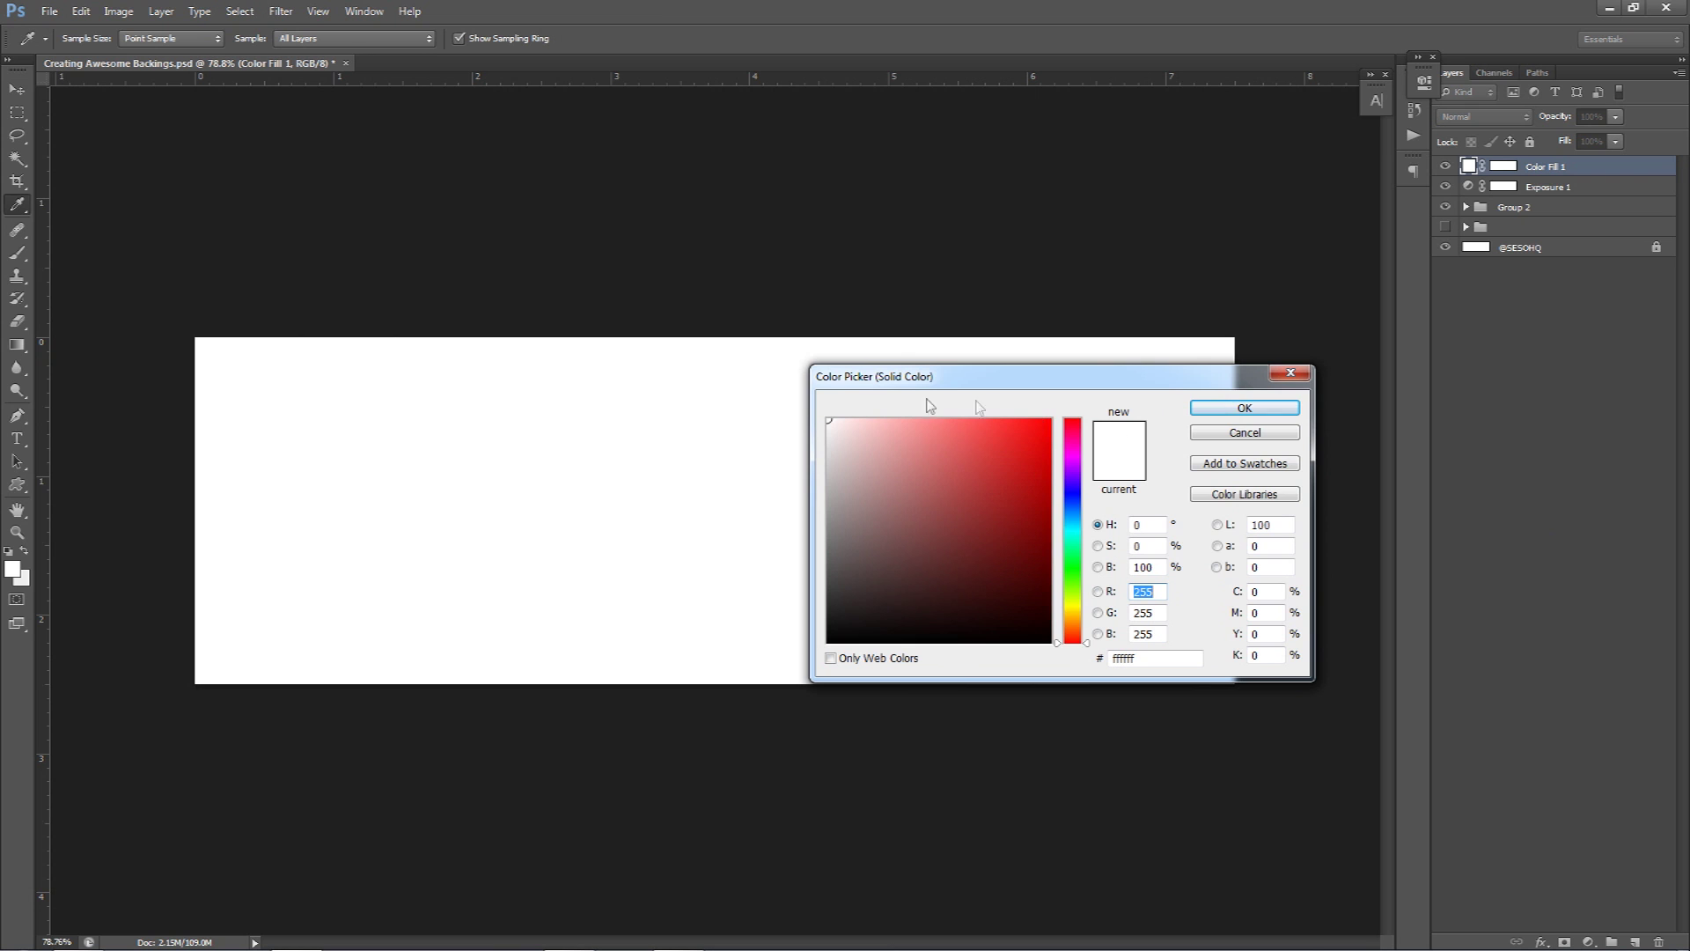
# Choose a teal colour for Color Fill 1 in the Color Picker
pyautogui.moveTo(1081, 427)
pyautogui.mouseDown()
pyautogui.moveTo(1072, 531)
pyautogui.moveTo(1091, 612)
pyautogui.moveTo(1081, 407)
pyautogui.mouseUp()
pyautogui.moveTo(1018, 547); pyautogui.dragTo(1021, 528)
pyautogui.click(1028, 527)
pyautogui.click(1024, 528)
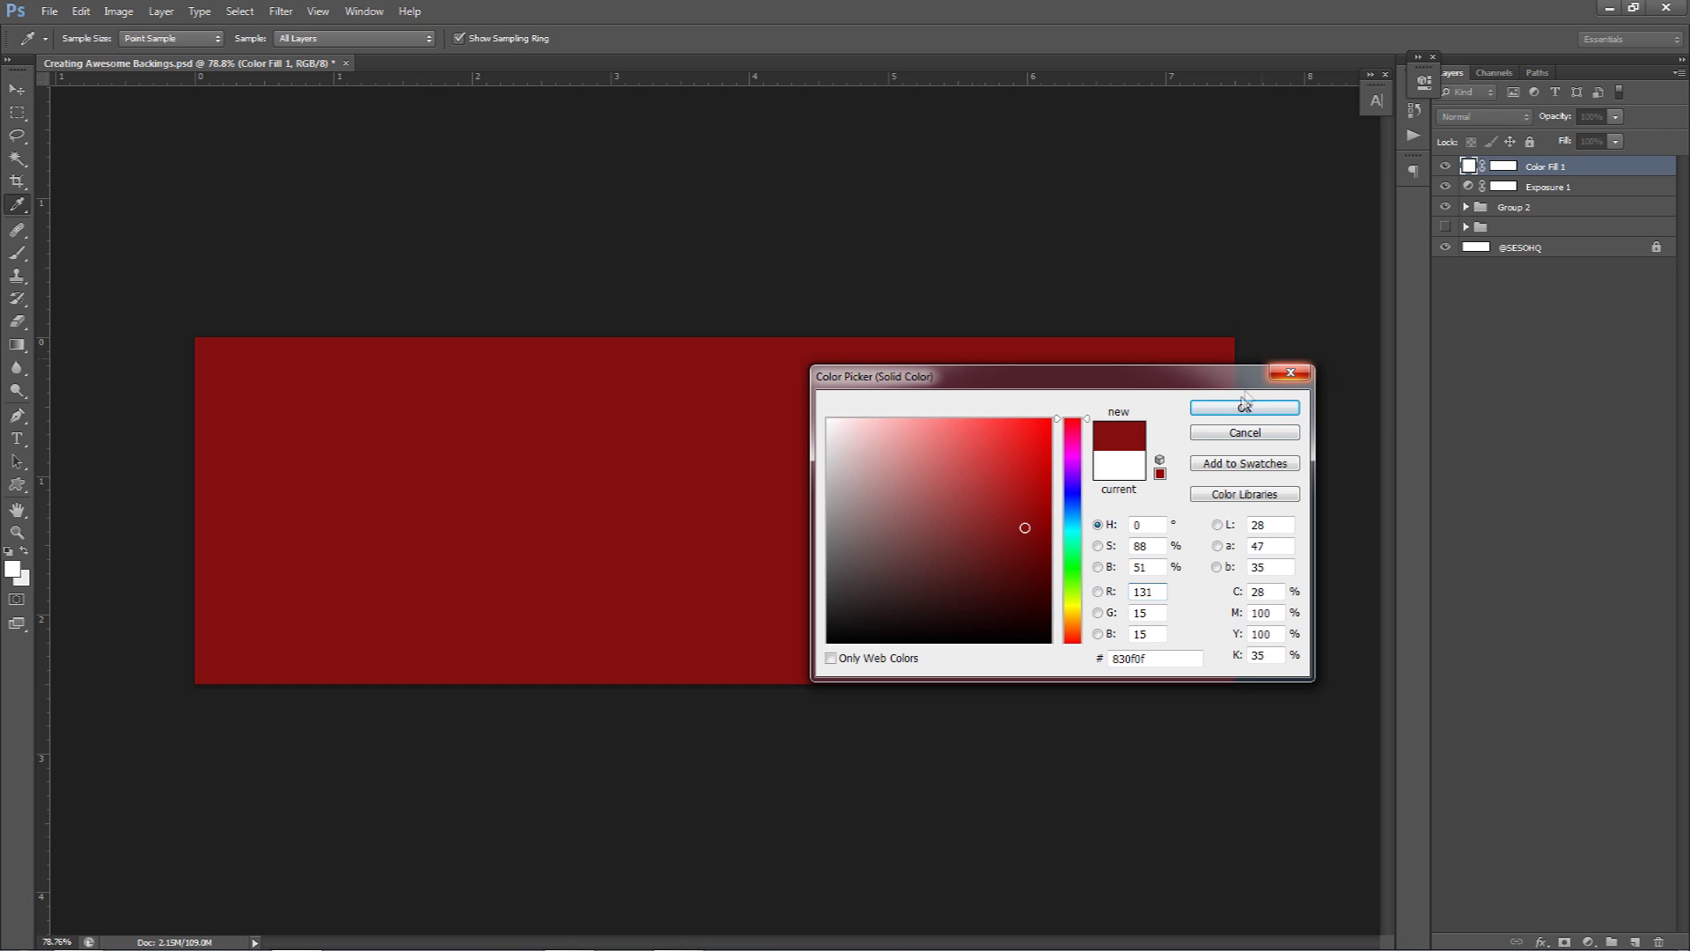
pyautogui.click(1072, 547)
pyautogui.moveTo(1072, 550); pyautogui.dragTo(1072, 531)
# Confirm the teal fill and set Color Fill 1's blend mode to Darken
pyautogui.click(1241, 409)
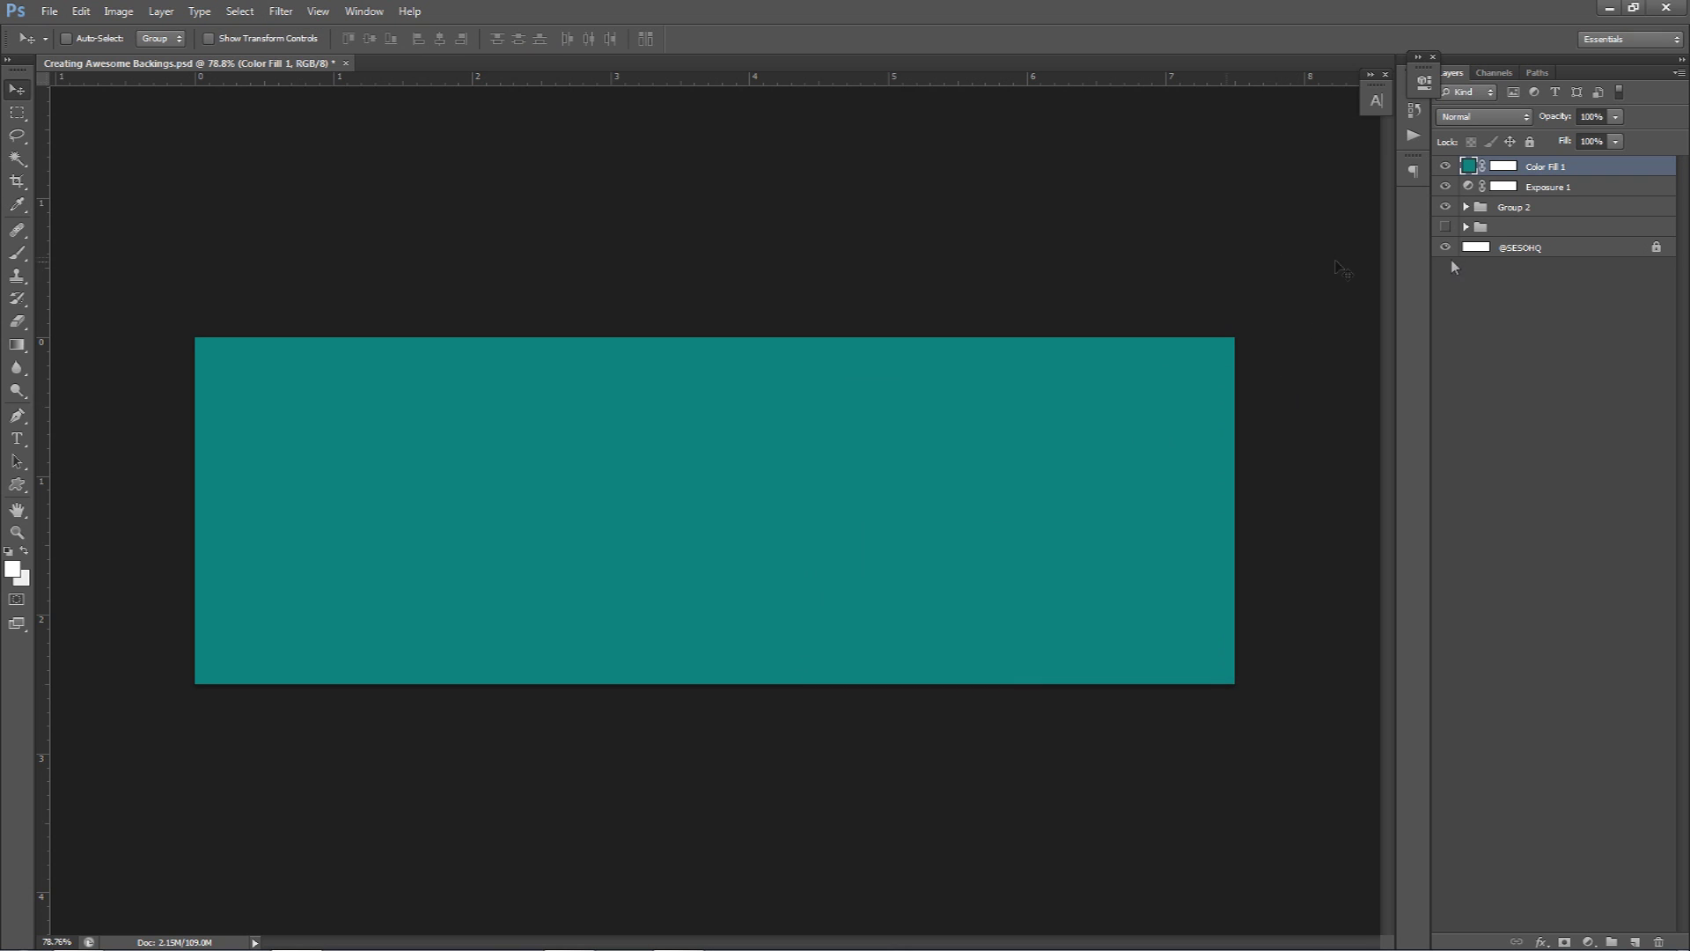
pyautogui.click(1467, 117)
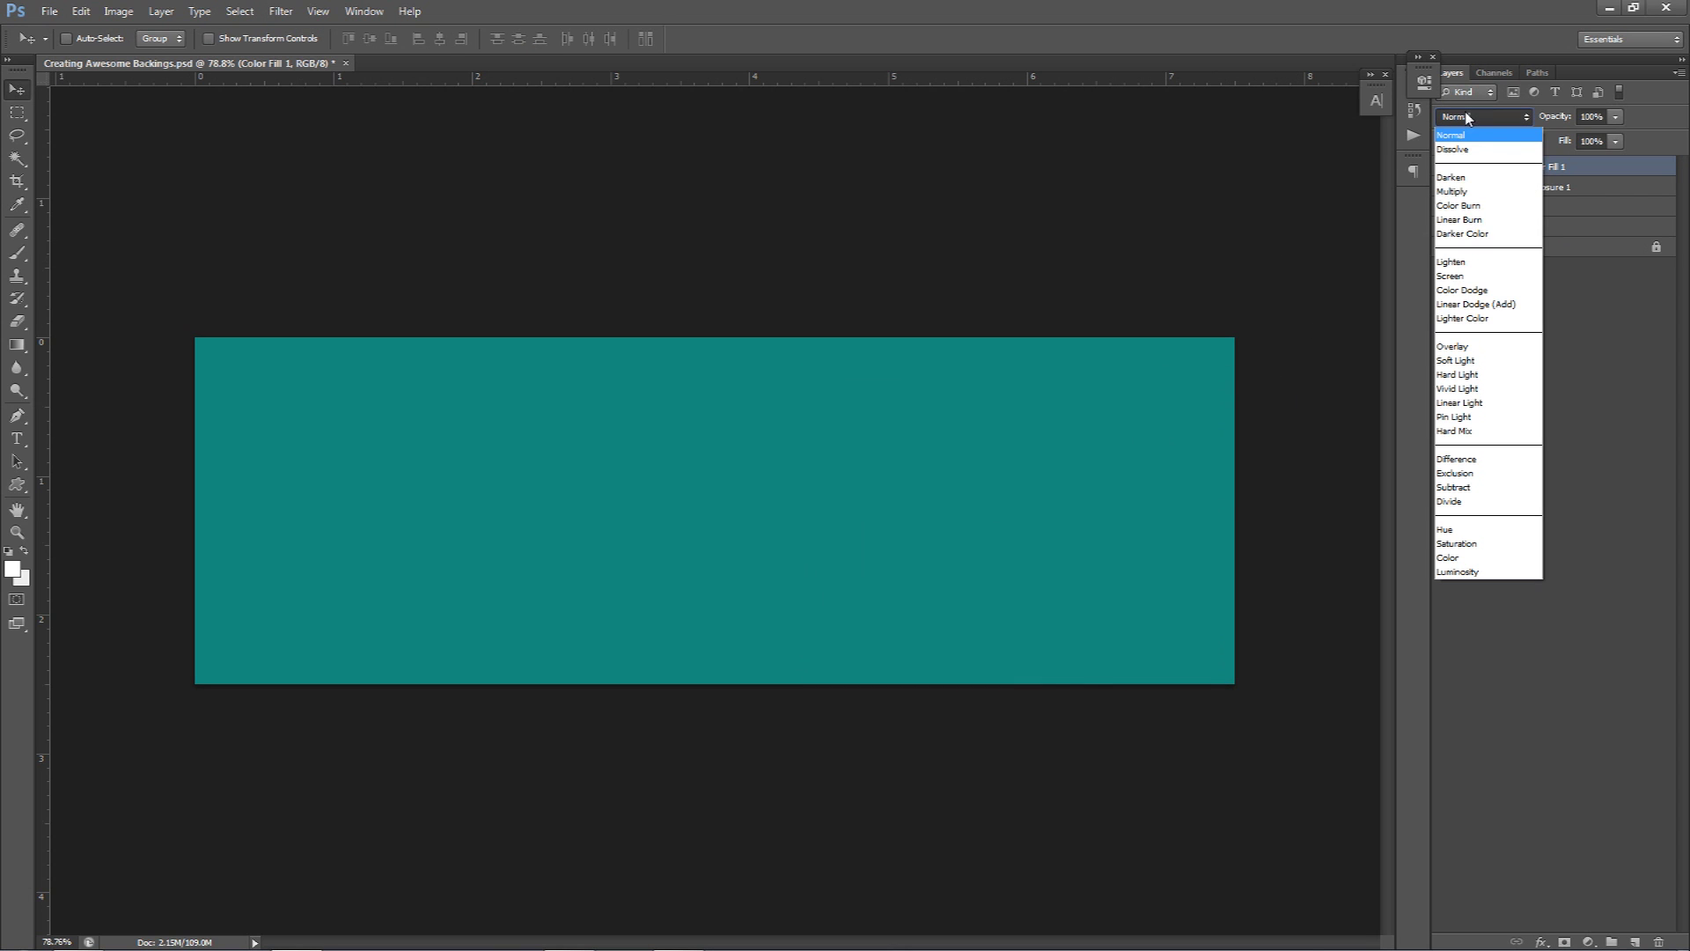
pyautogui.click(1483, 179)
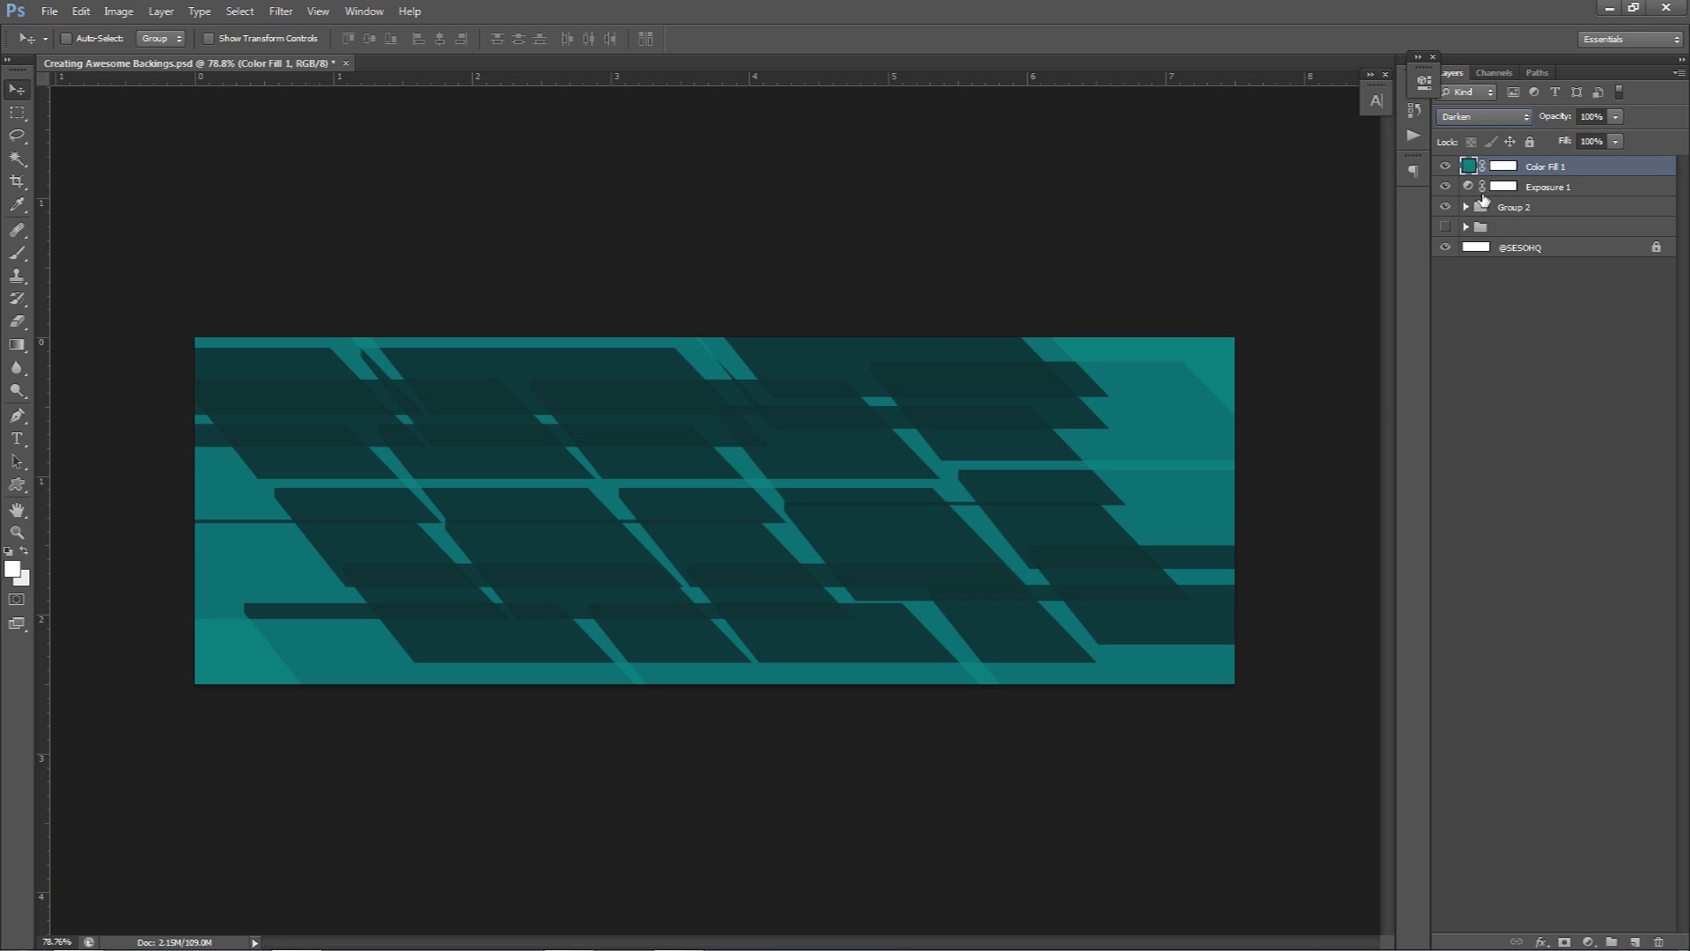
# Lower Exposure 1's offset slightly and set gamma to 0.54, comparing it on and off
pyautogui.doubleClick(1469, 187)
pyautogui.moveTo(1296, 204)
pyautogui.mouseDown()
pyautogui.moveTo(1312, 208)
pyautogui.moveTo(1282, 209)
pyautogui.mouseUp()
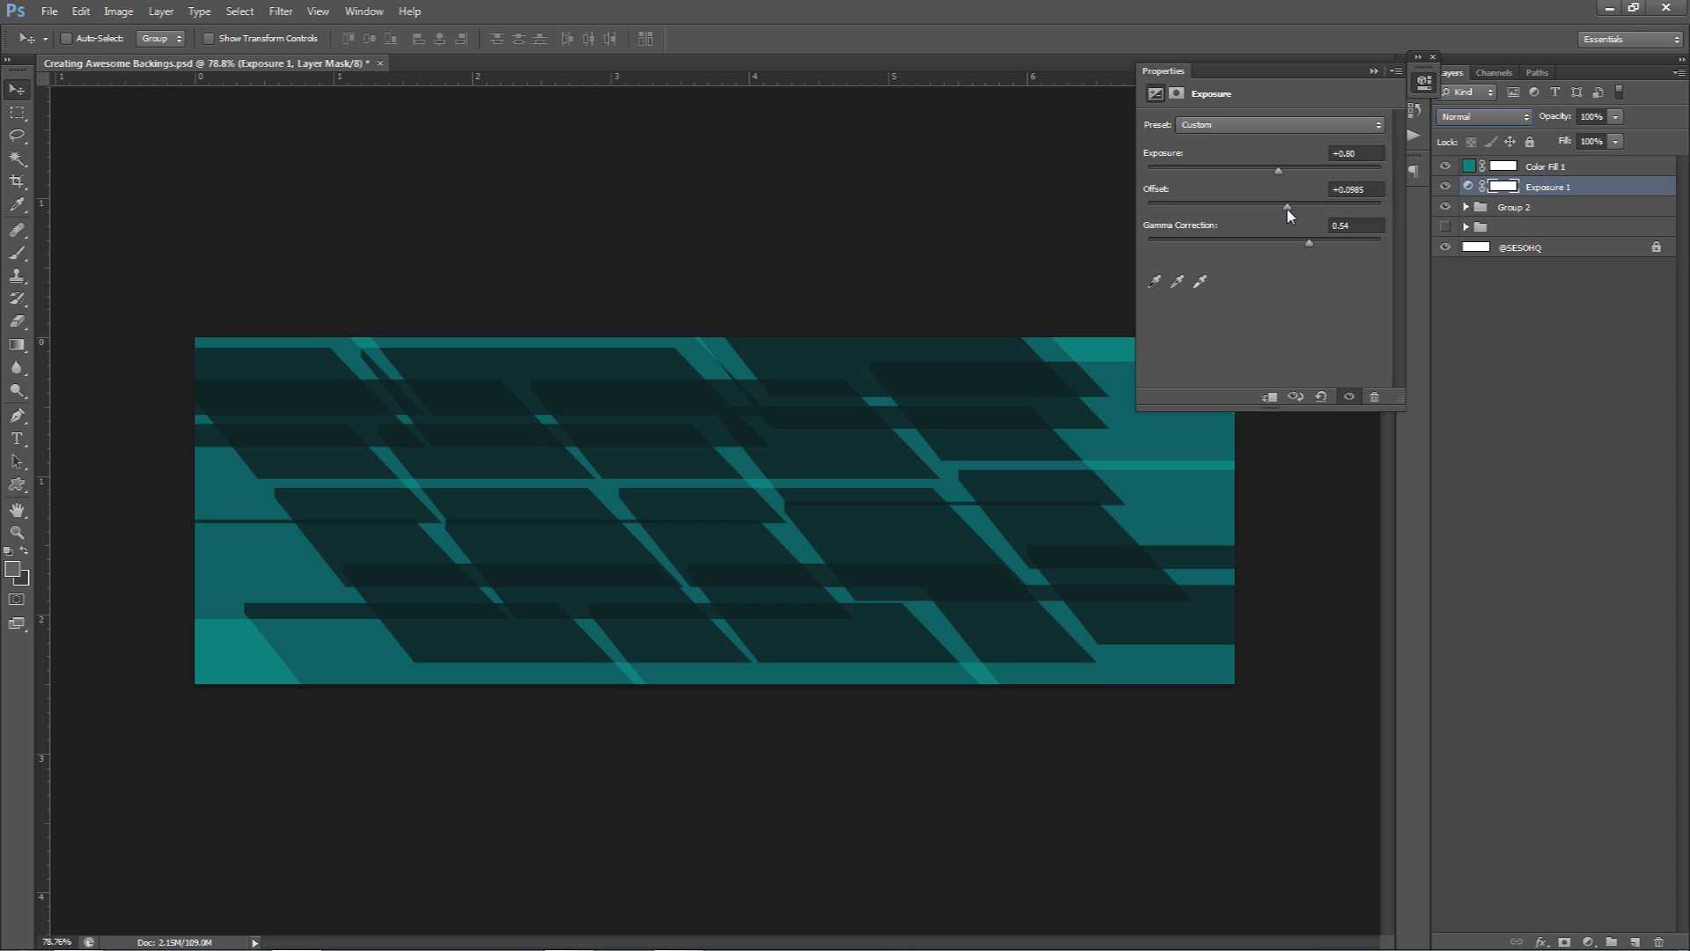
pyautogui.click(1446, 187)
pyautogui.click(1446, 187)
pyautogui.click(1446, 187)
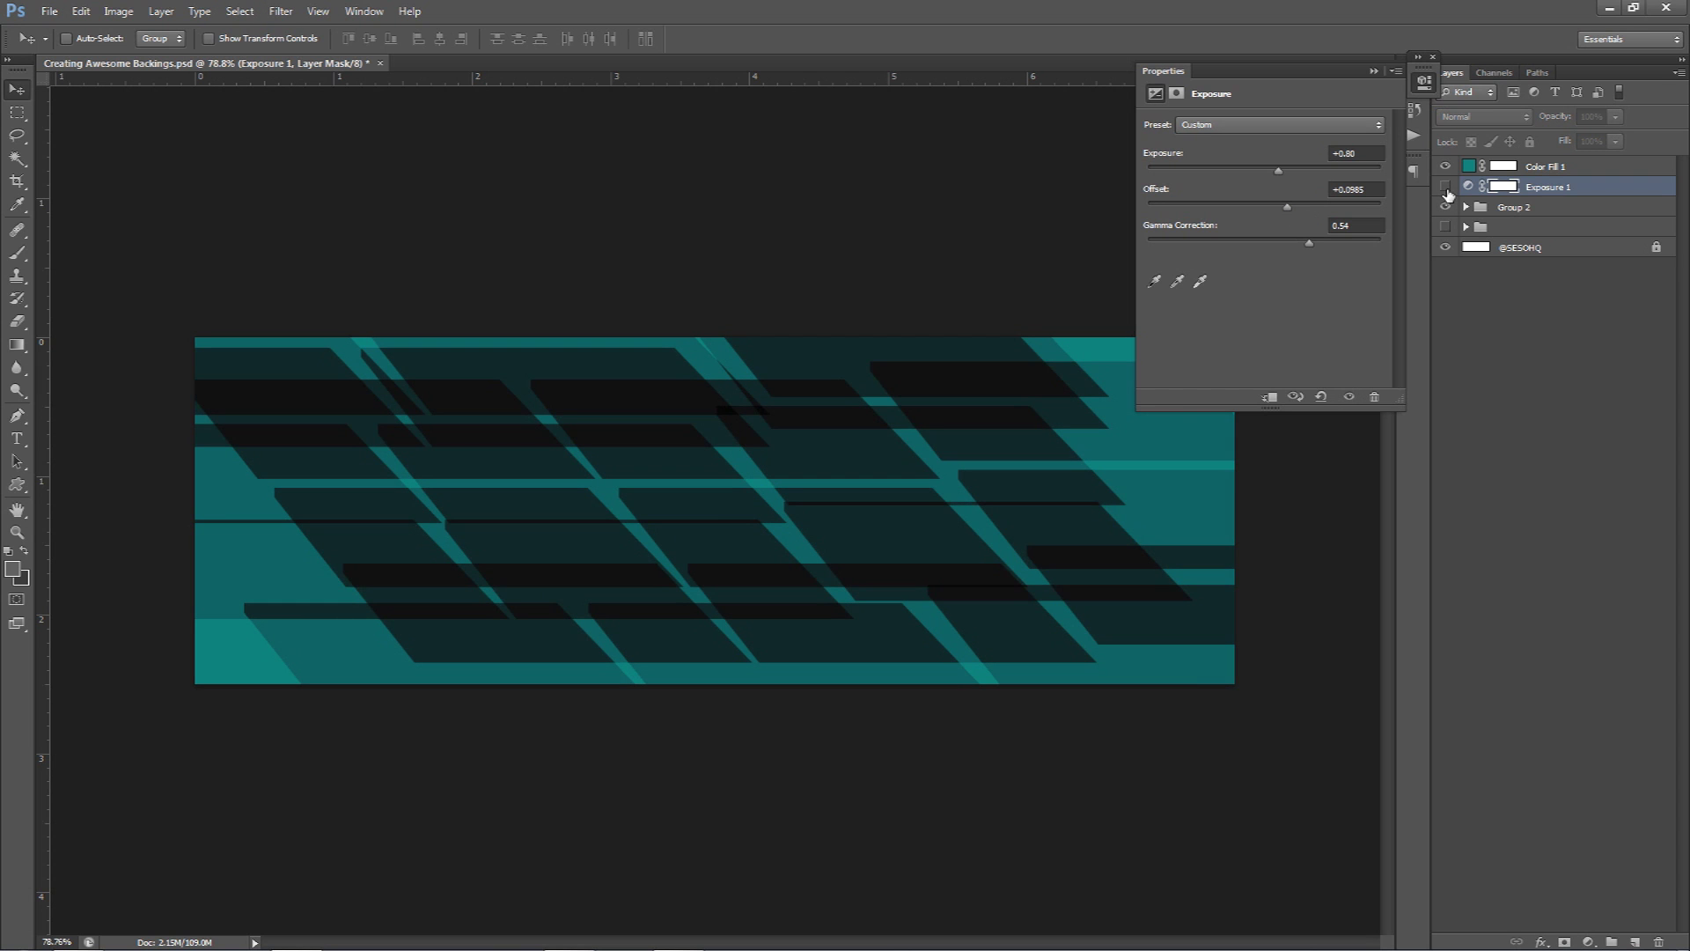
pyautogui.click(1446, 187)
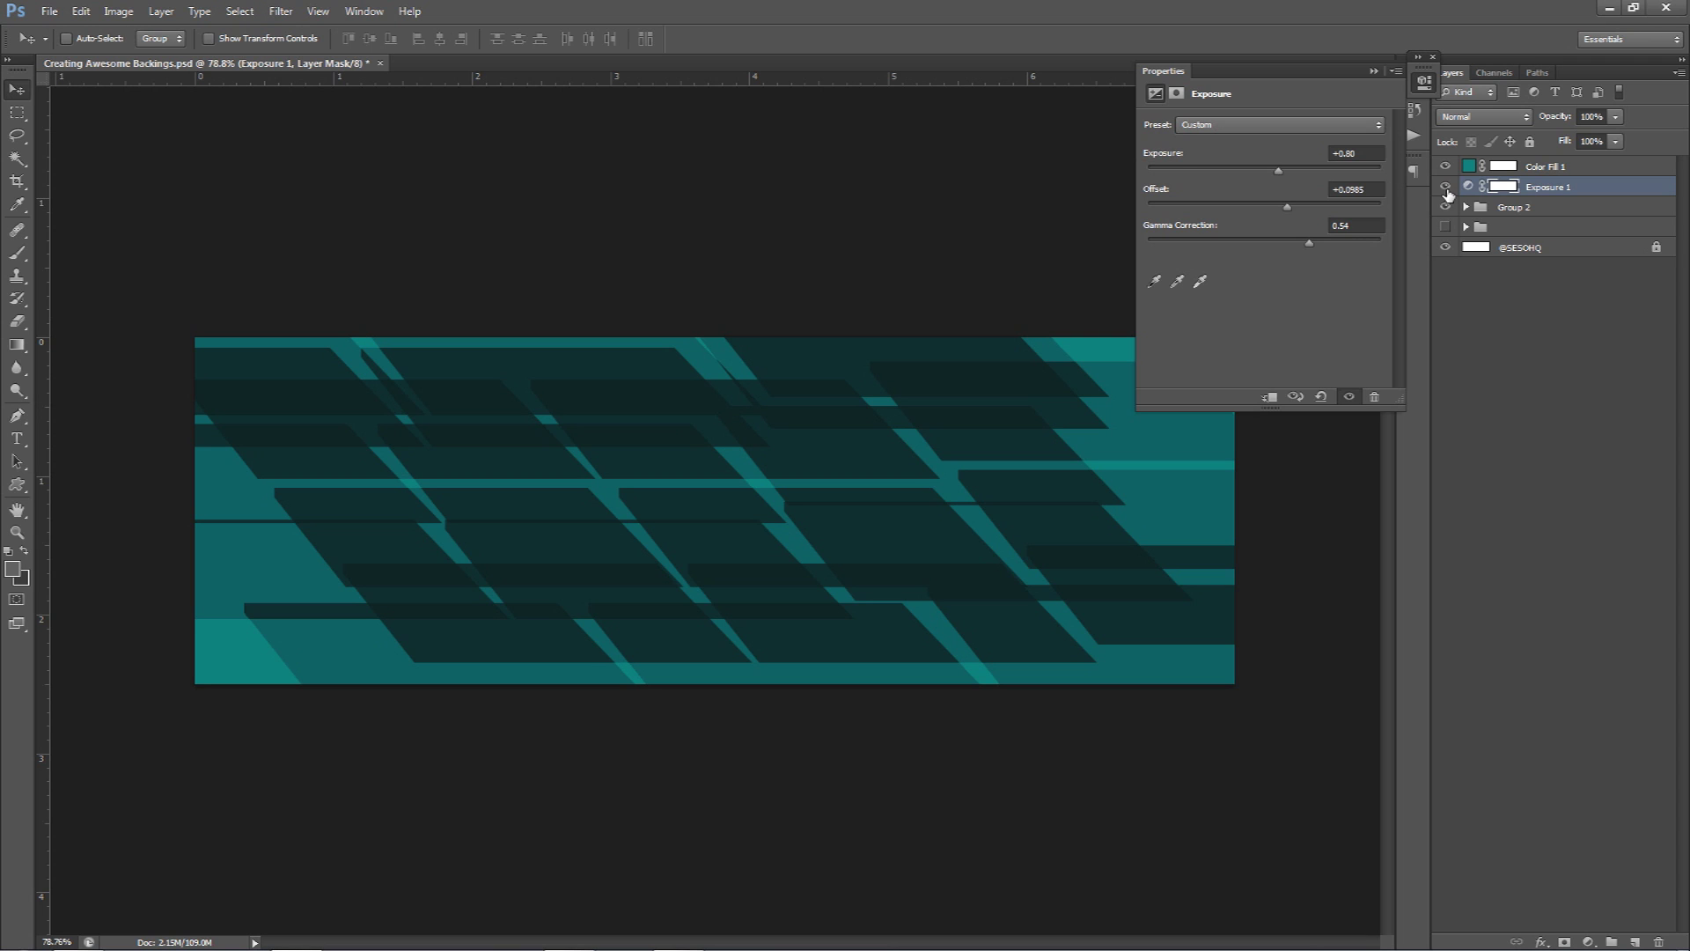
pyautogui.click(1417, 90)
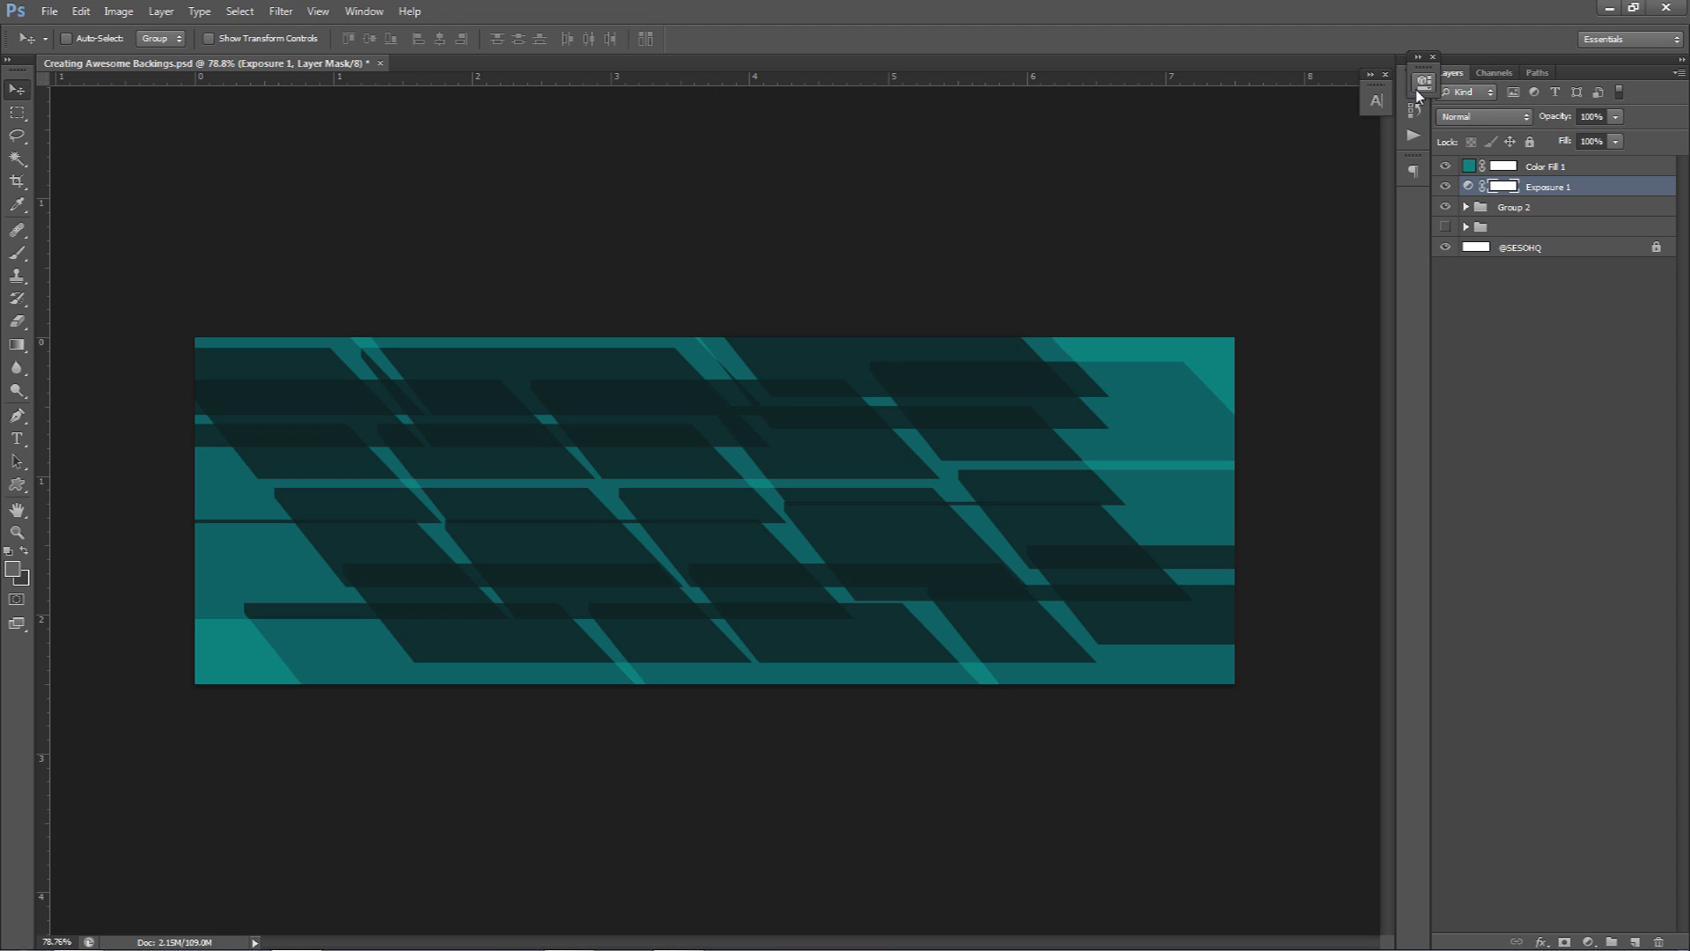
# Rename the Group 2 shapes group to '1'
pyautogui.click(1518, 209)
pyautogui.doubleClick(1514, 207)
pyautogui.write('1')
pyautogui.press('Return')
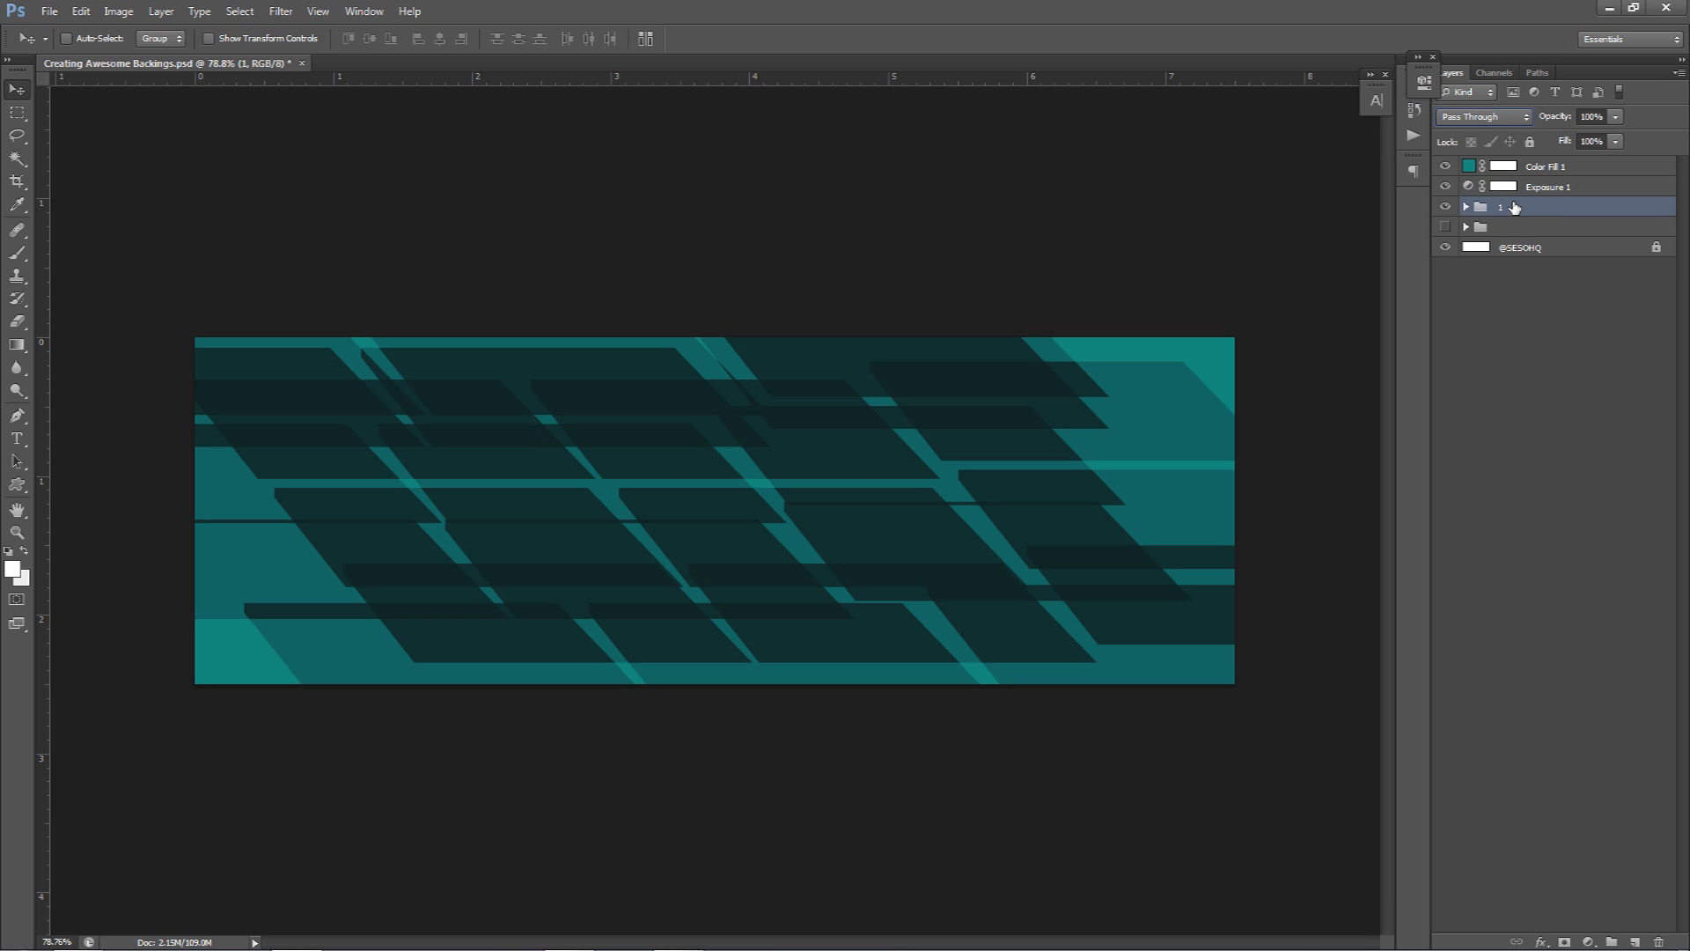
# Duplicate group 1, hide the original, and merge the '1 copy' into one layer
pyautogui.hotkey('ctrl', 'j')
pyautogui.click(1444, 227)
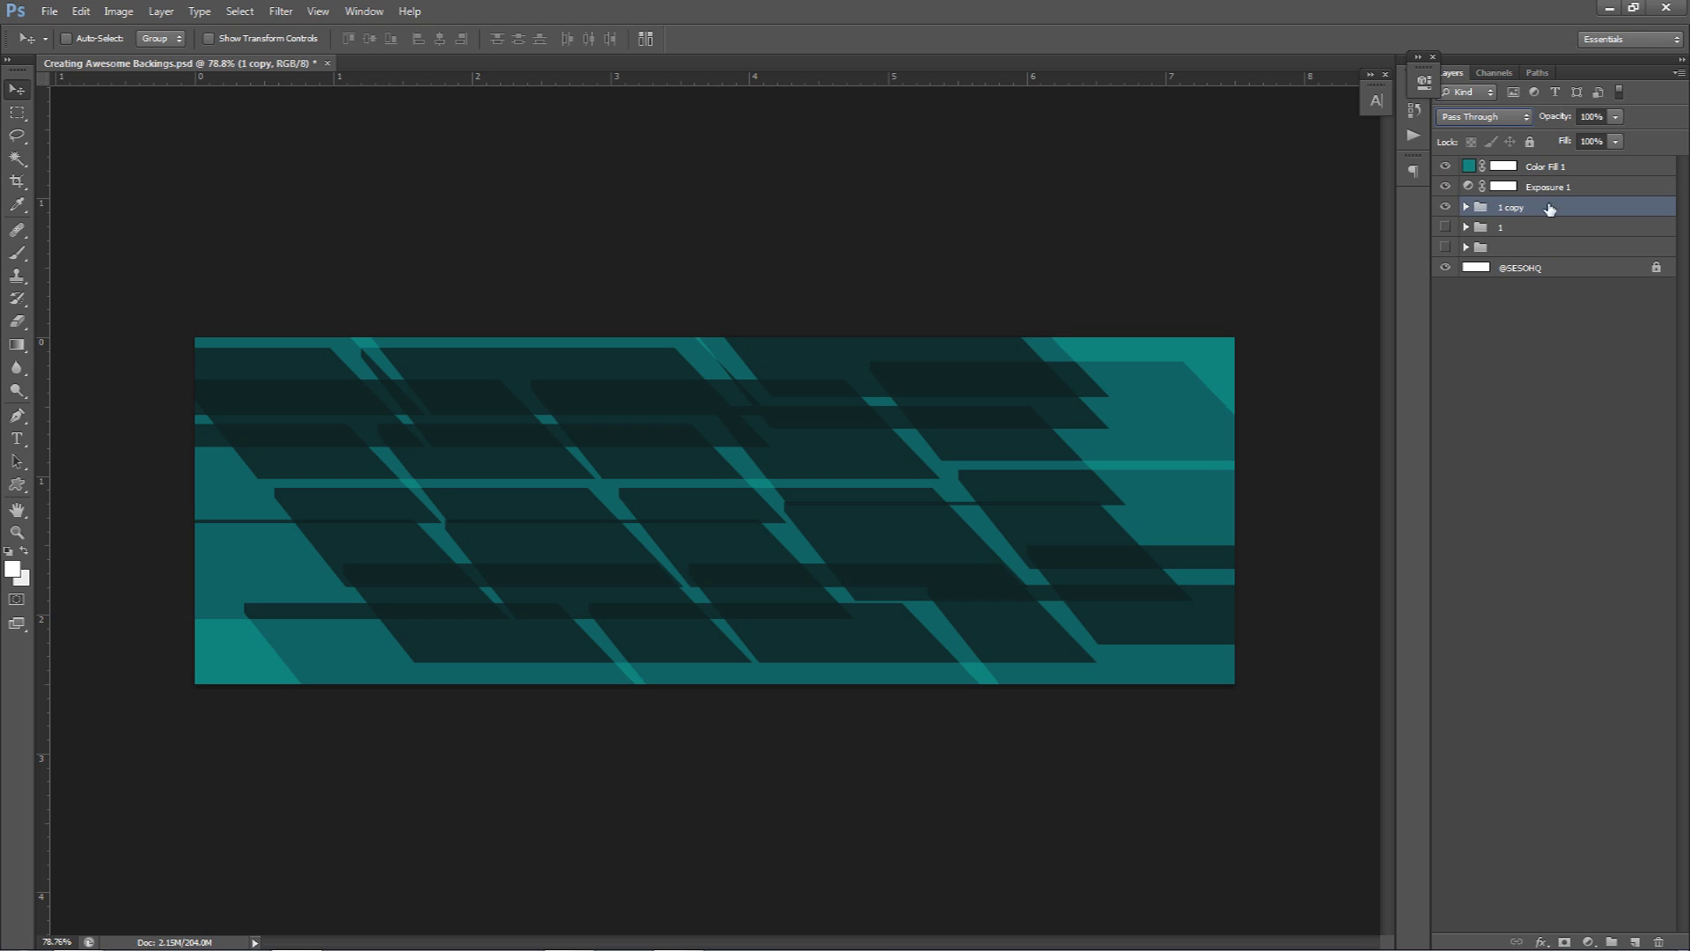
pyautogui.hotkey('ctrl', 'e')
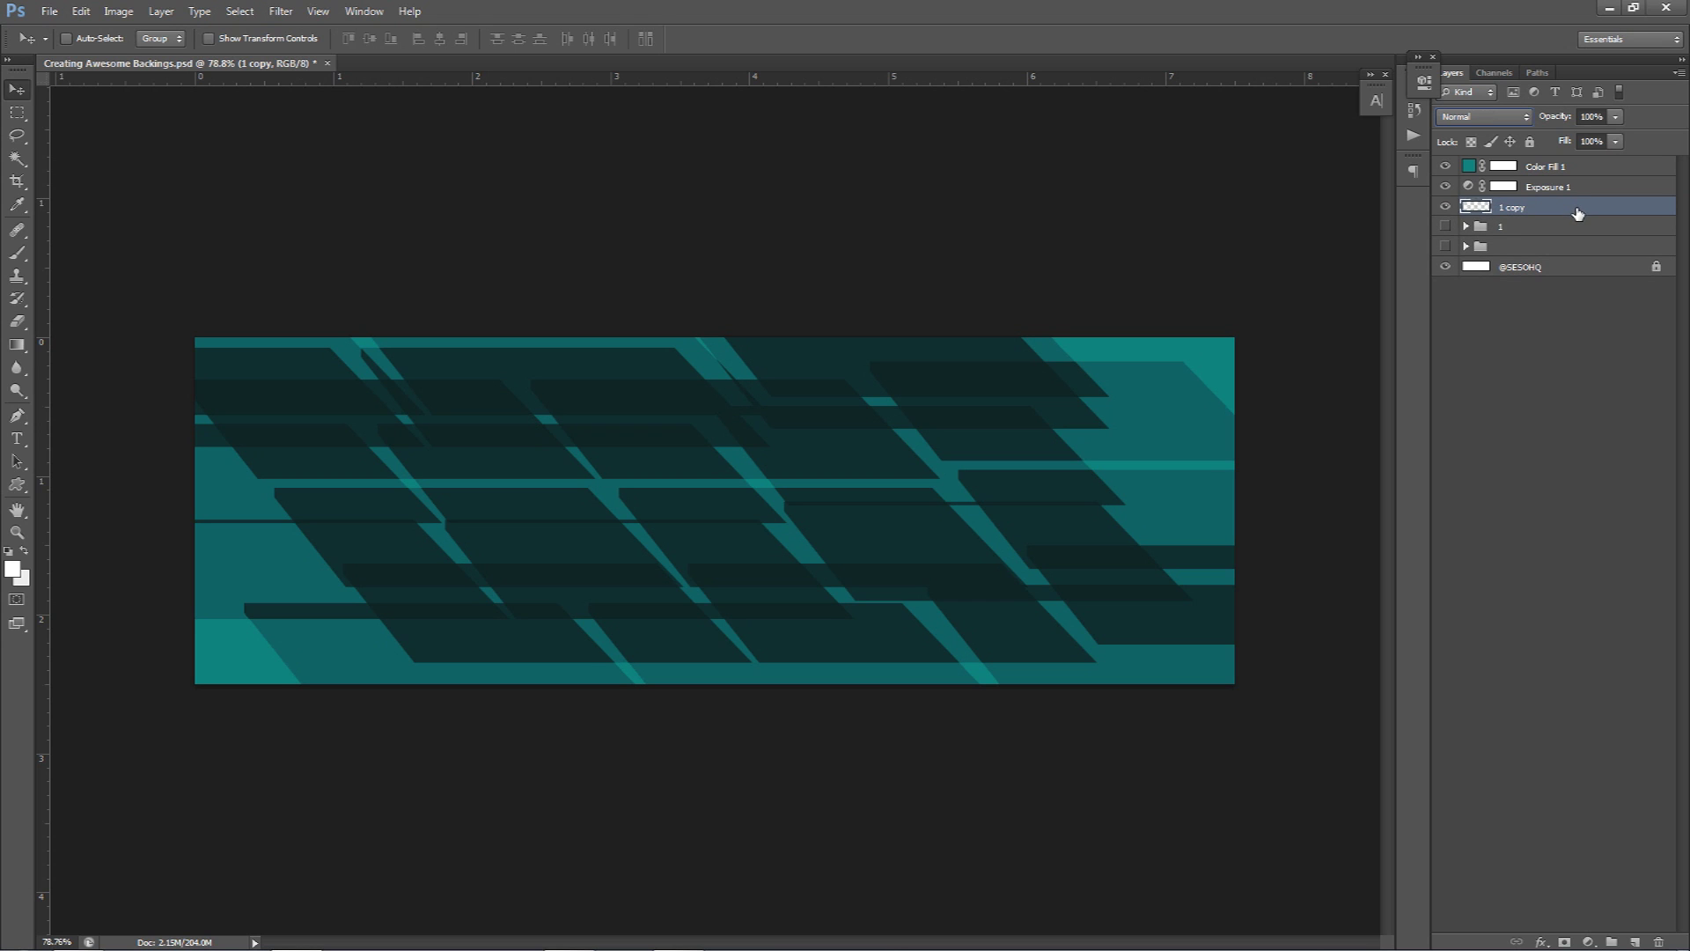
# Try Motion Blur at a 54° angle with distances from 215 to 2000 px, then cancel it
pyautogui.click(295, 9)
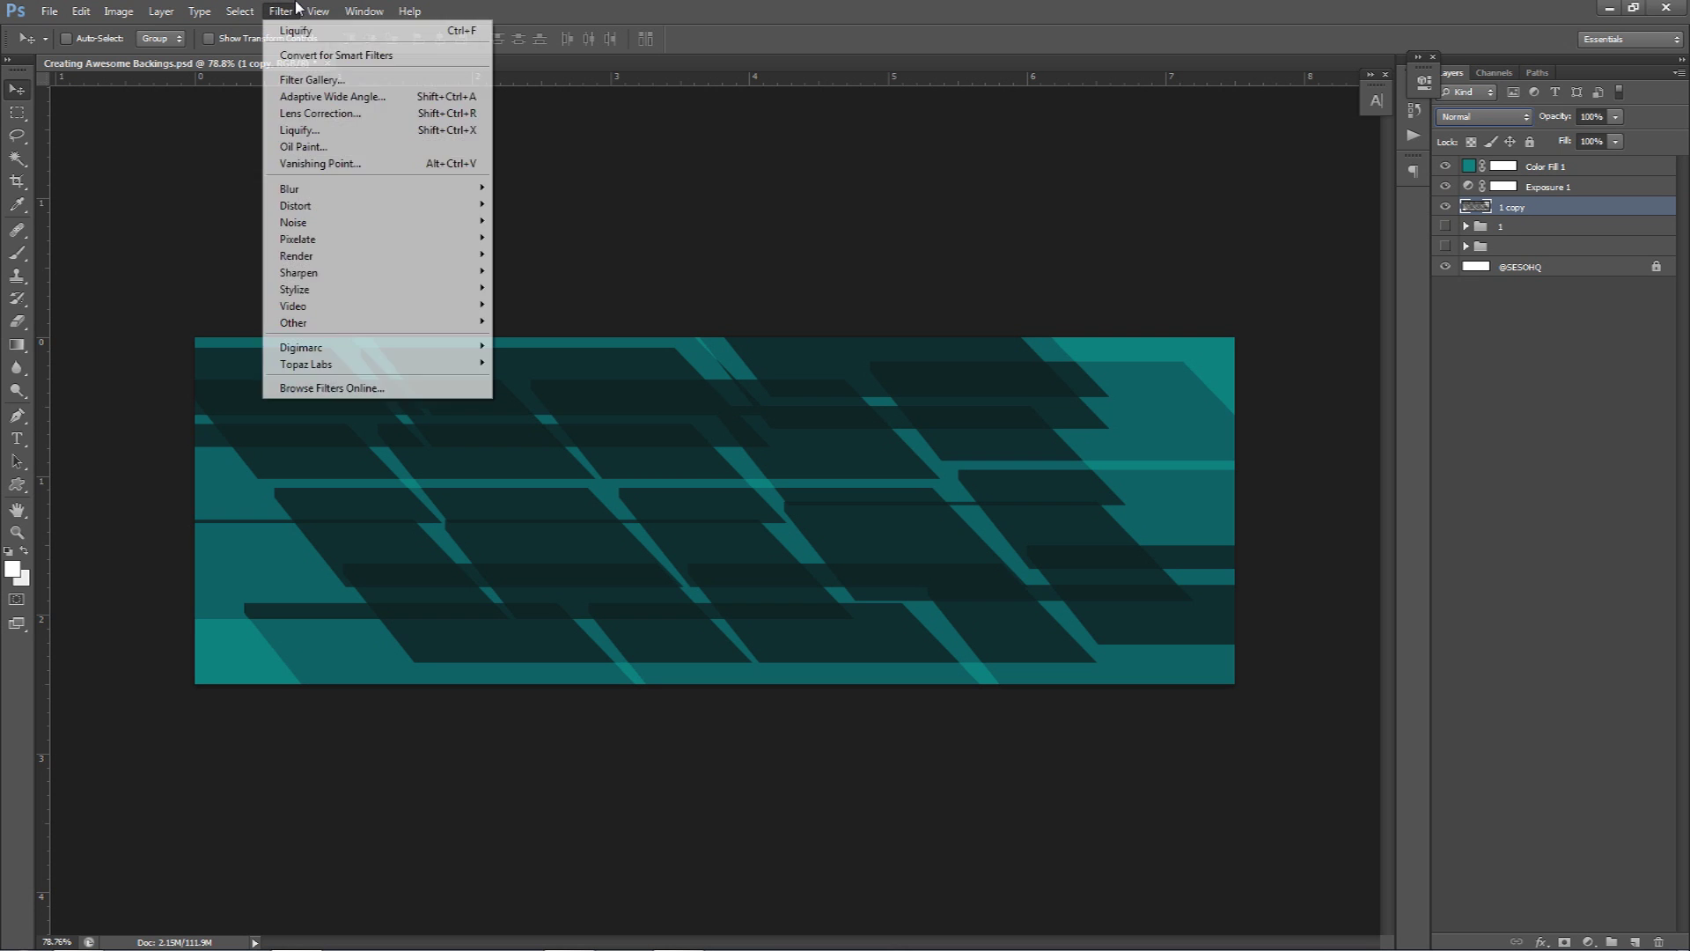
pyautogui.moveTo(304, 192)
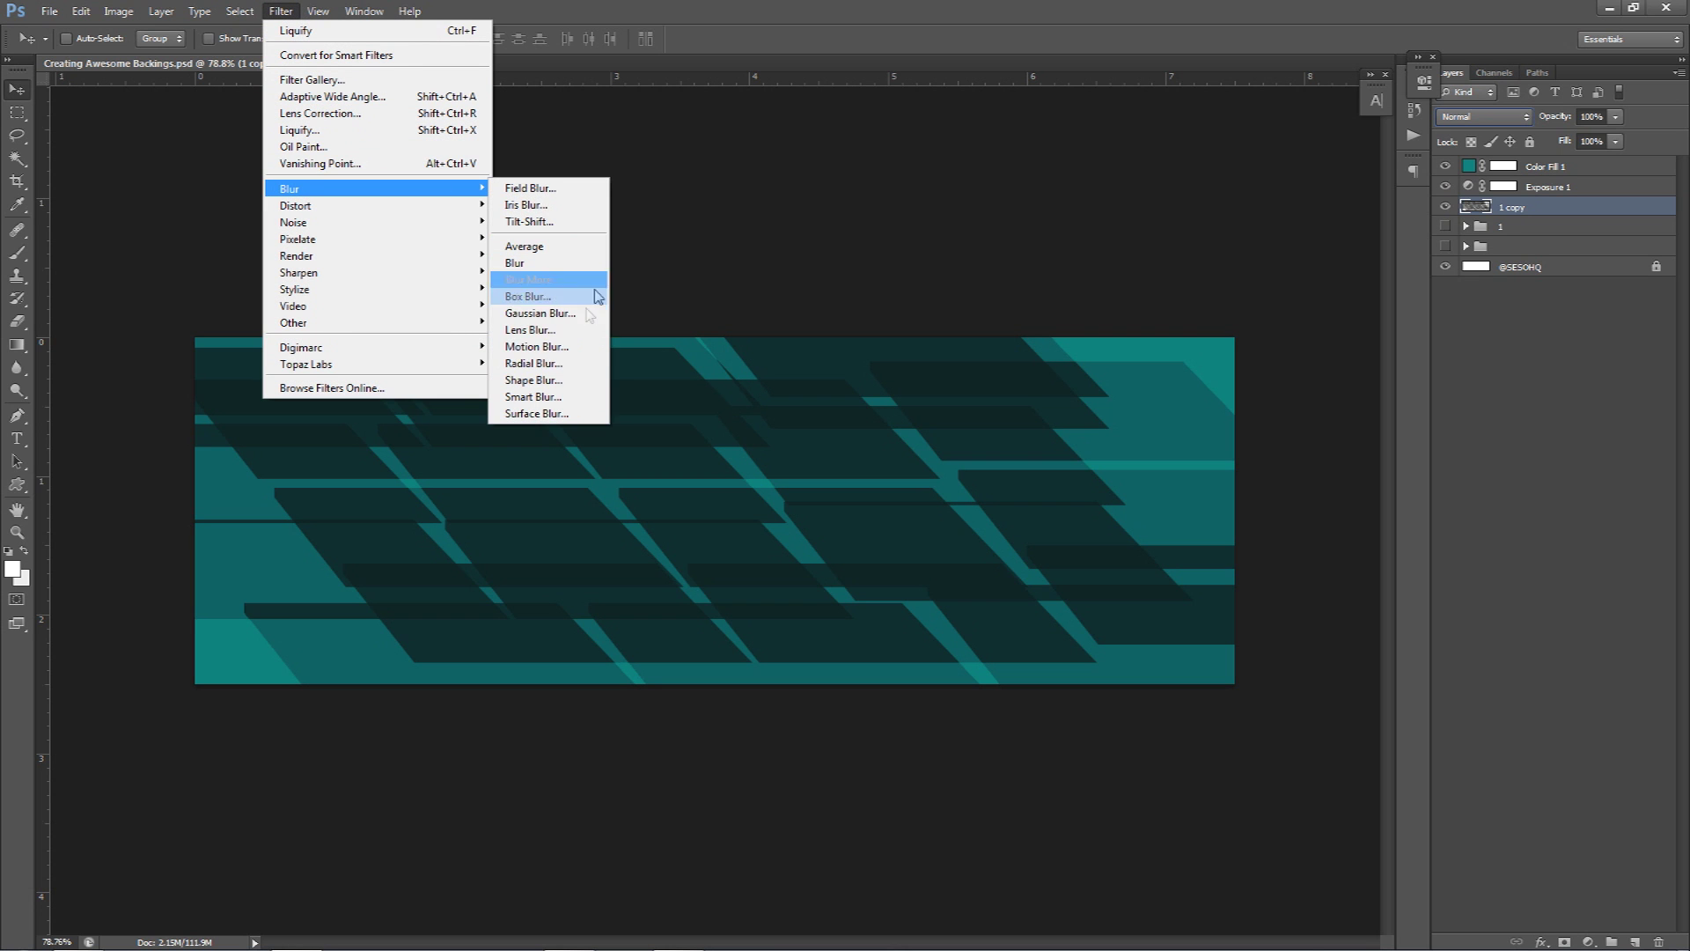
pyautogui.click(563, 347)
pyautogui.moveTo(1278, 681); pyautogui.dragTo(1348, 681)
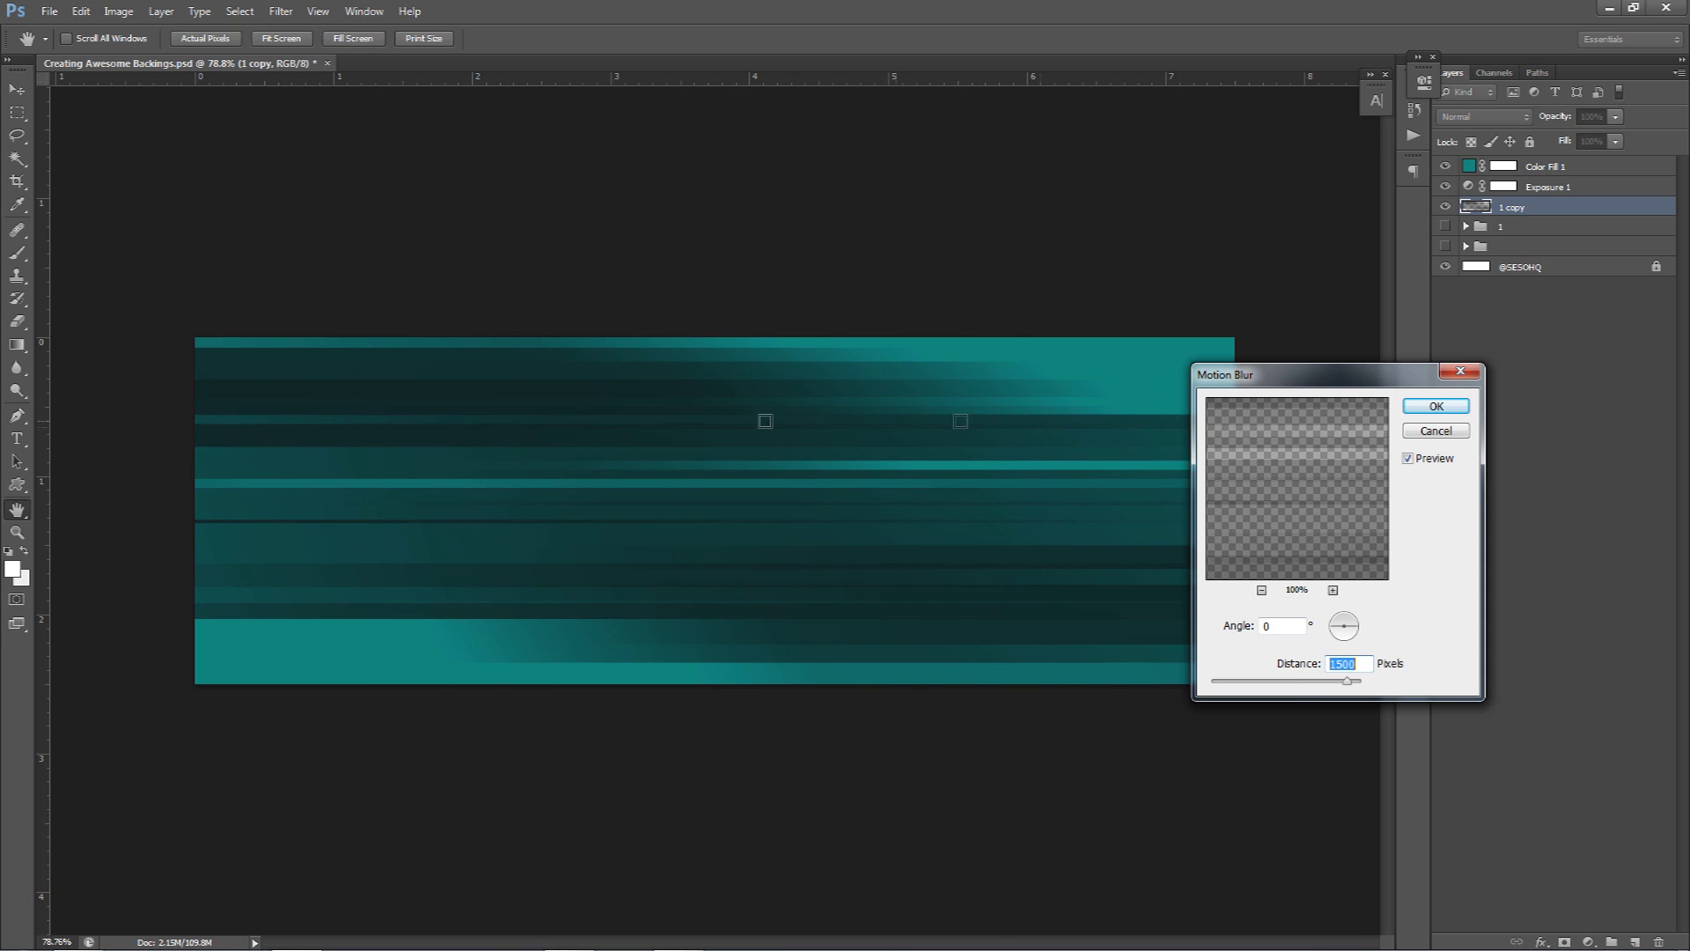
pyautogui.moveTo(1347, 681); pyautogui.dragTo(1293, 689)
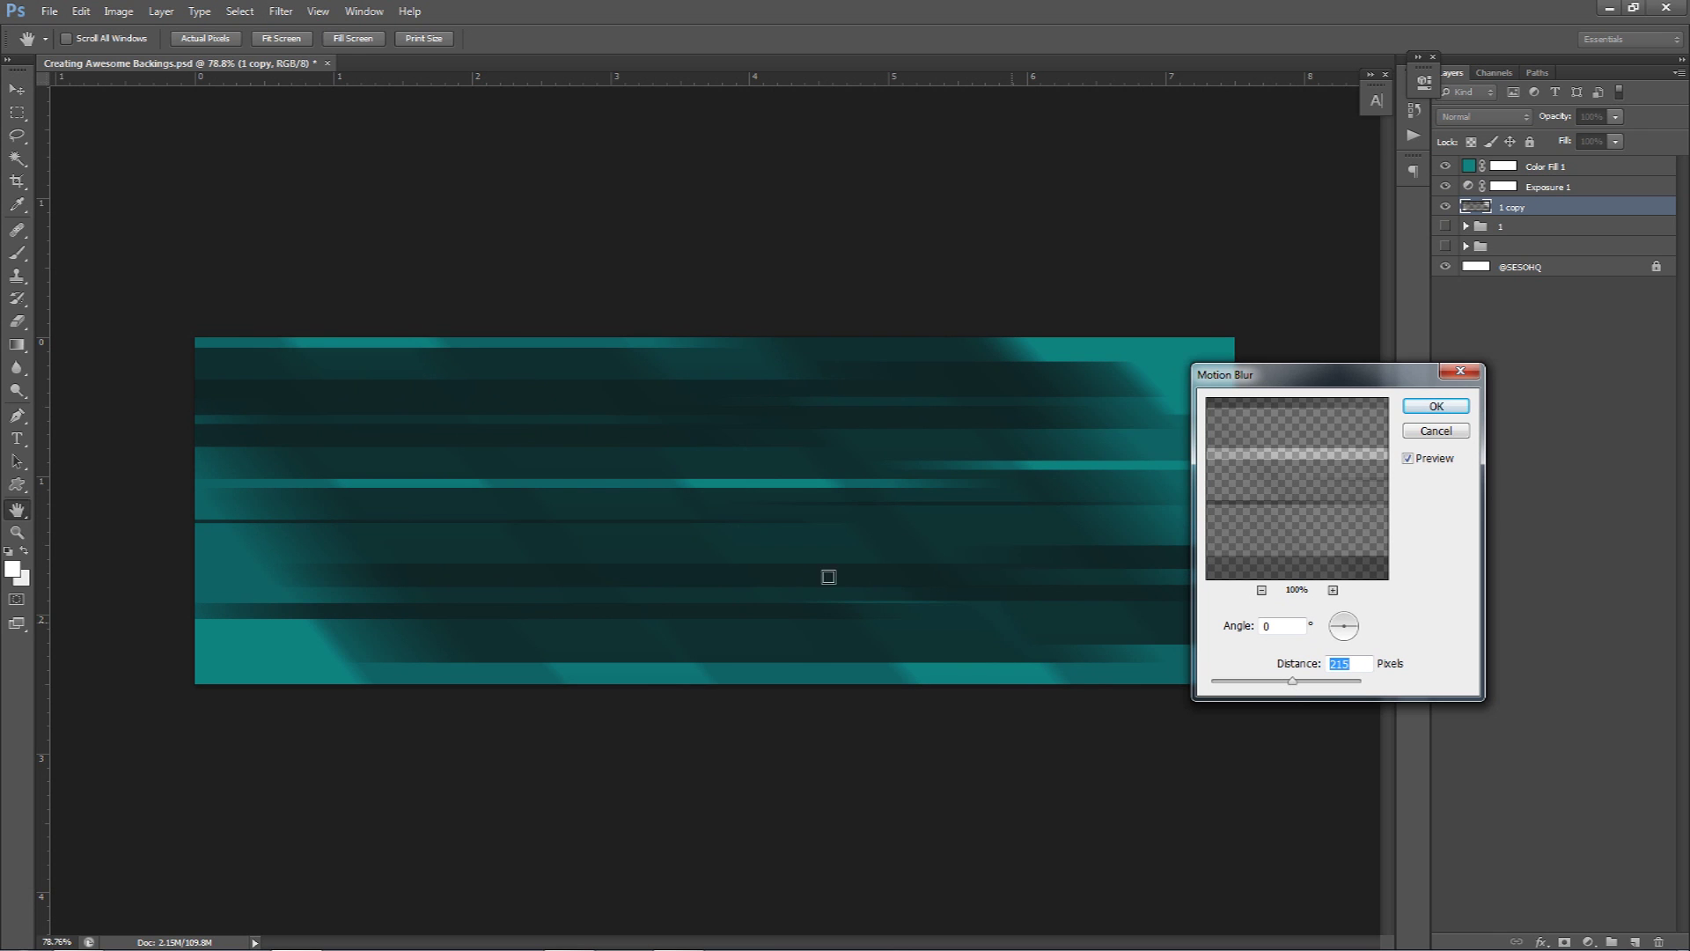
pyautogui.click(1346, 619)
pyautogui.moveTo(1346, 619); pyautogui.dragTo(1351, 621)
pyautogui.moveTo(1292, 681); pyautogui.dragTo(1364, 682)
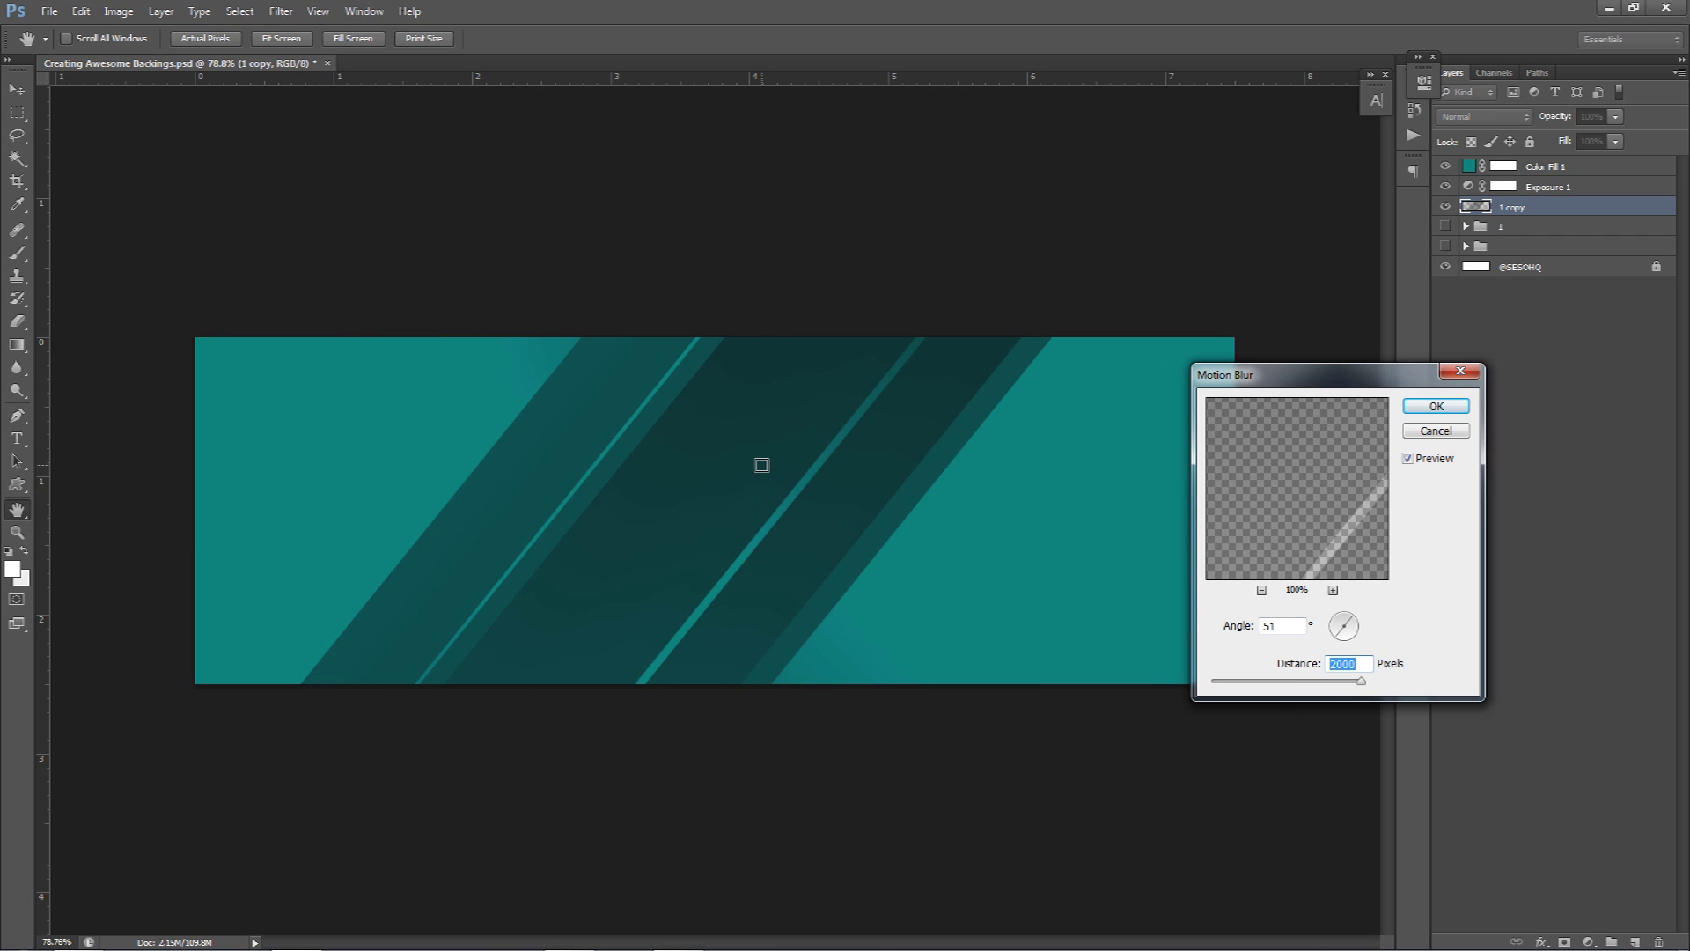
pyautogui.moveTo(1360, 683); pyautogui.dragTo(1339, 684)
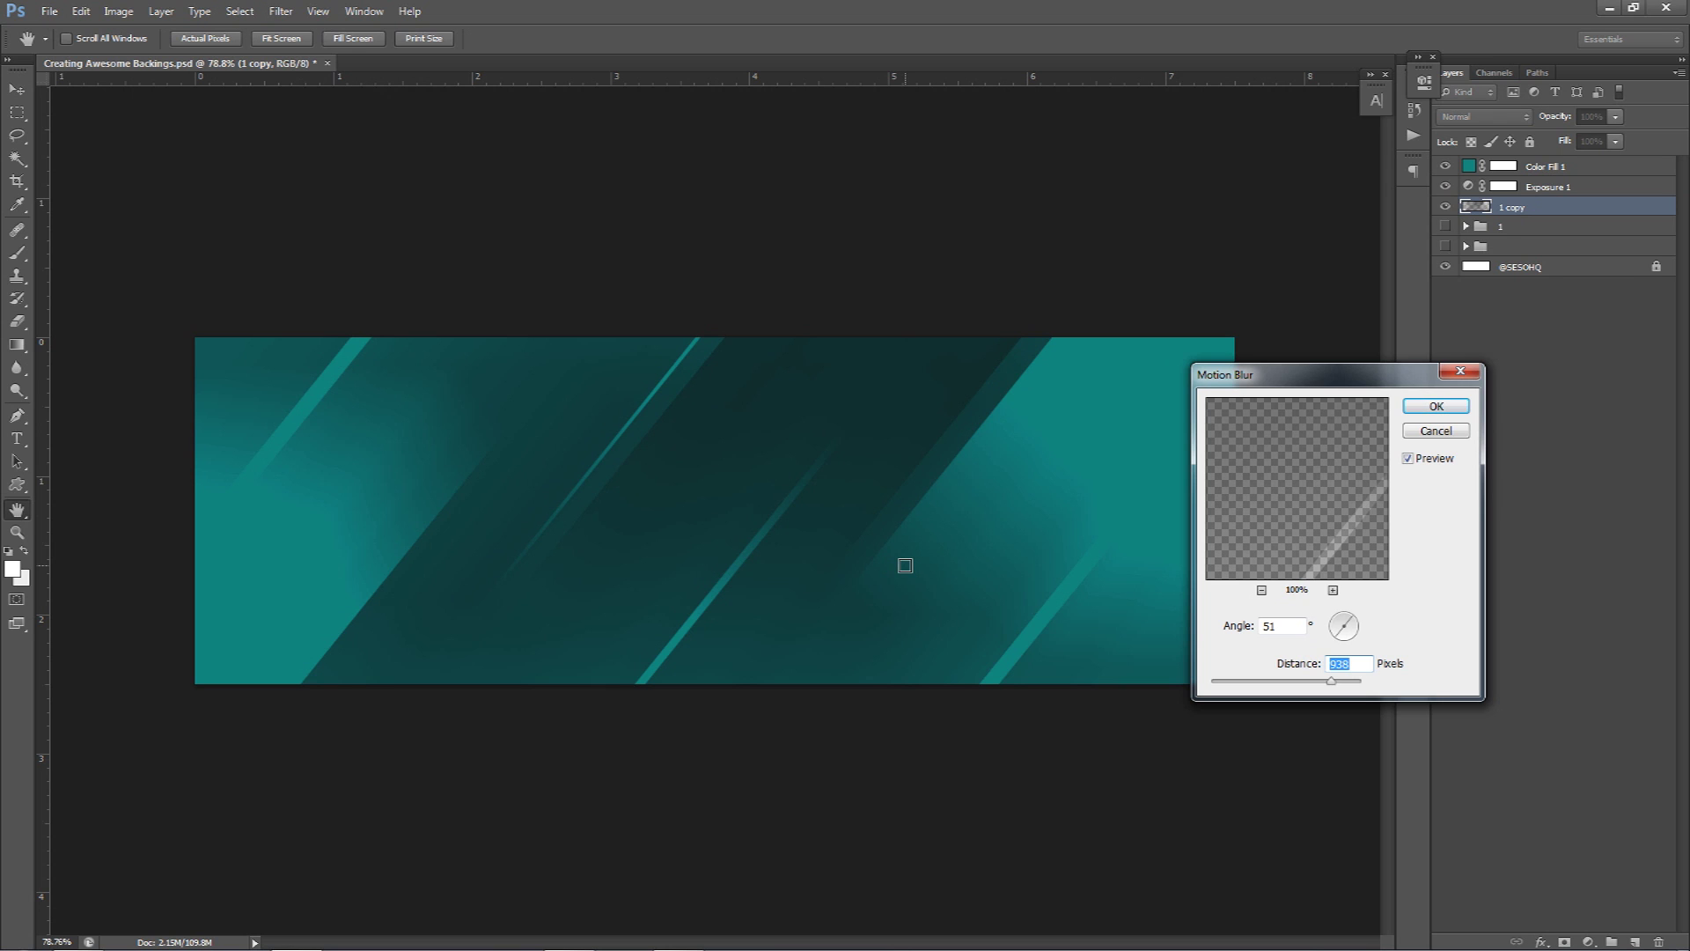
pyautogui.click(1440, 431)
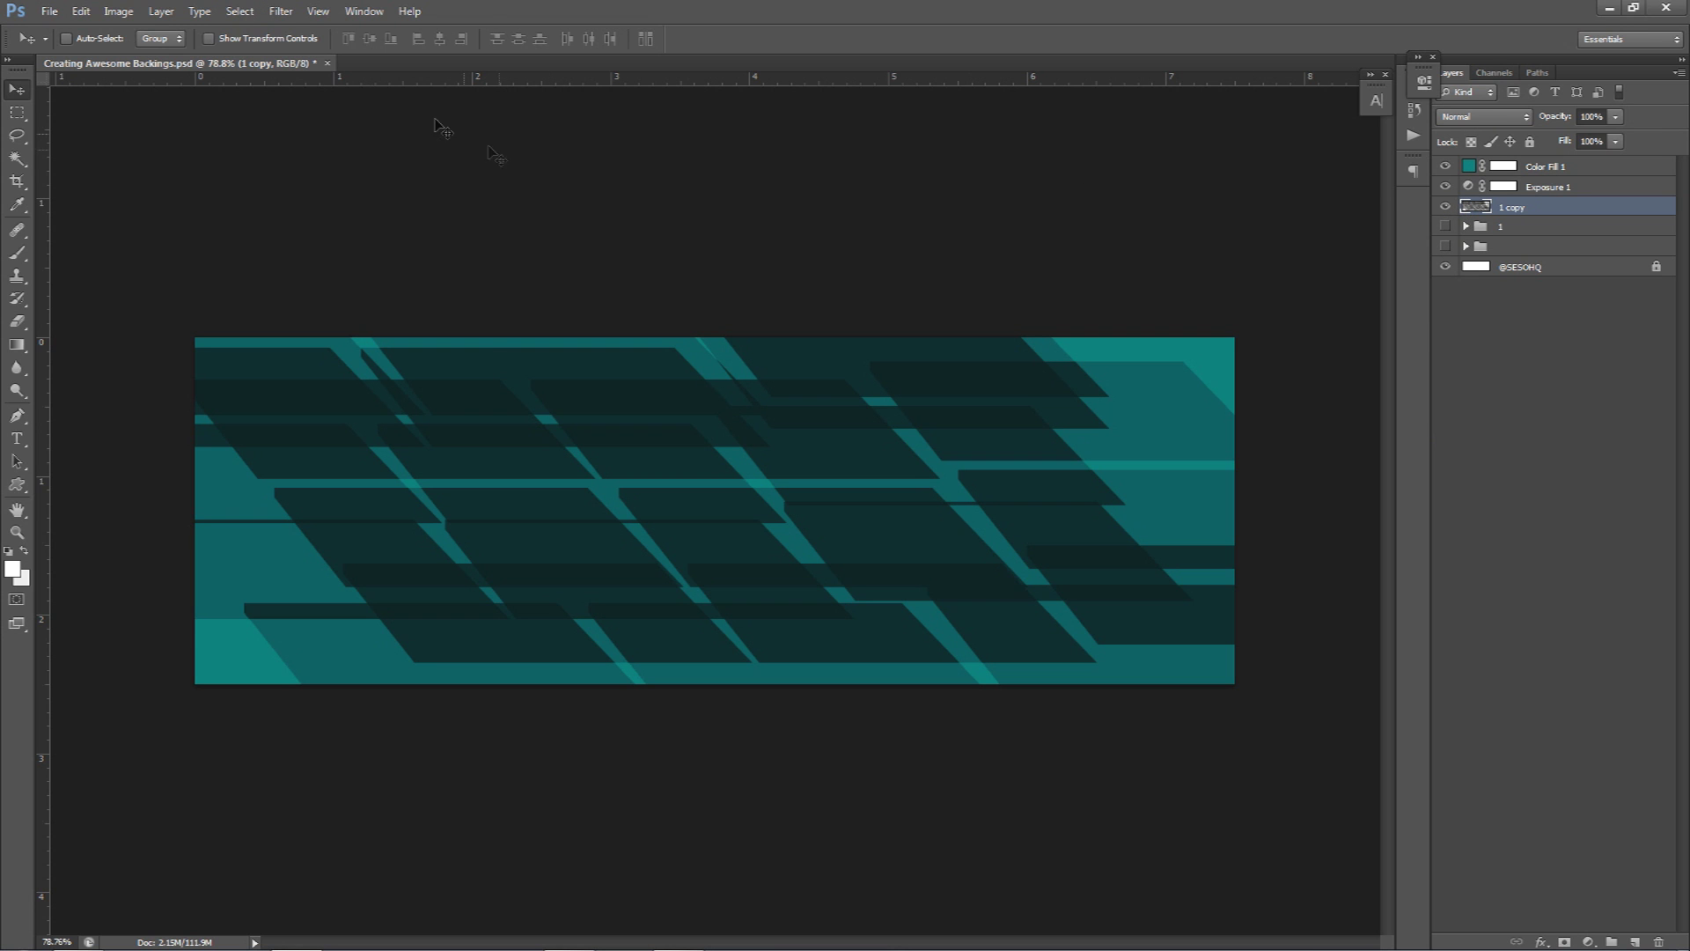
# Liquify the '1 copy' shapes with Forward Warp strokes into sweeping swirls, then apply
pyautogui.click(281, 11)
pyautogui.click(299, 130)
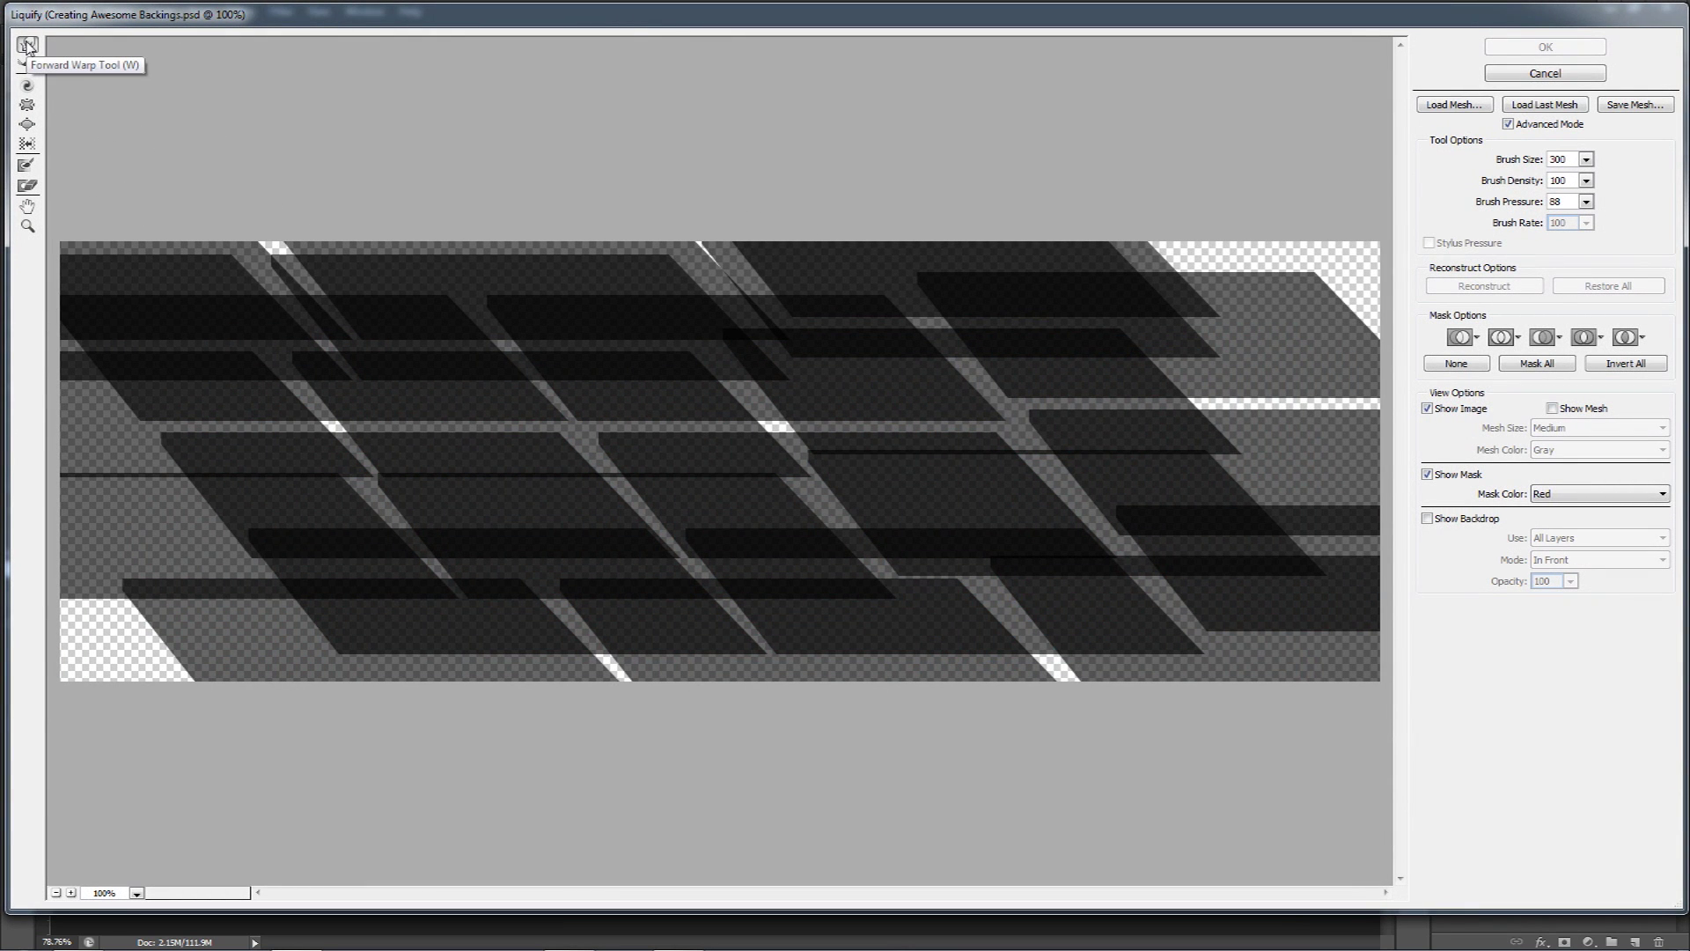
pyautogui.moveTo(220, 441)
pyautogui.mouseDown()
pyautogui.moveTo(354, 264)
pyautogui.moveTo(586, 484)
pyautogui.moveTo(592, 536)
pyautogui.mouseUp()
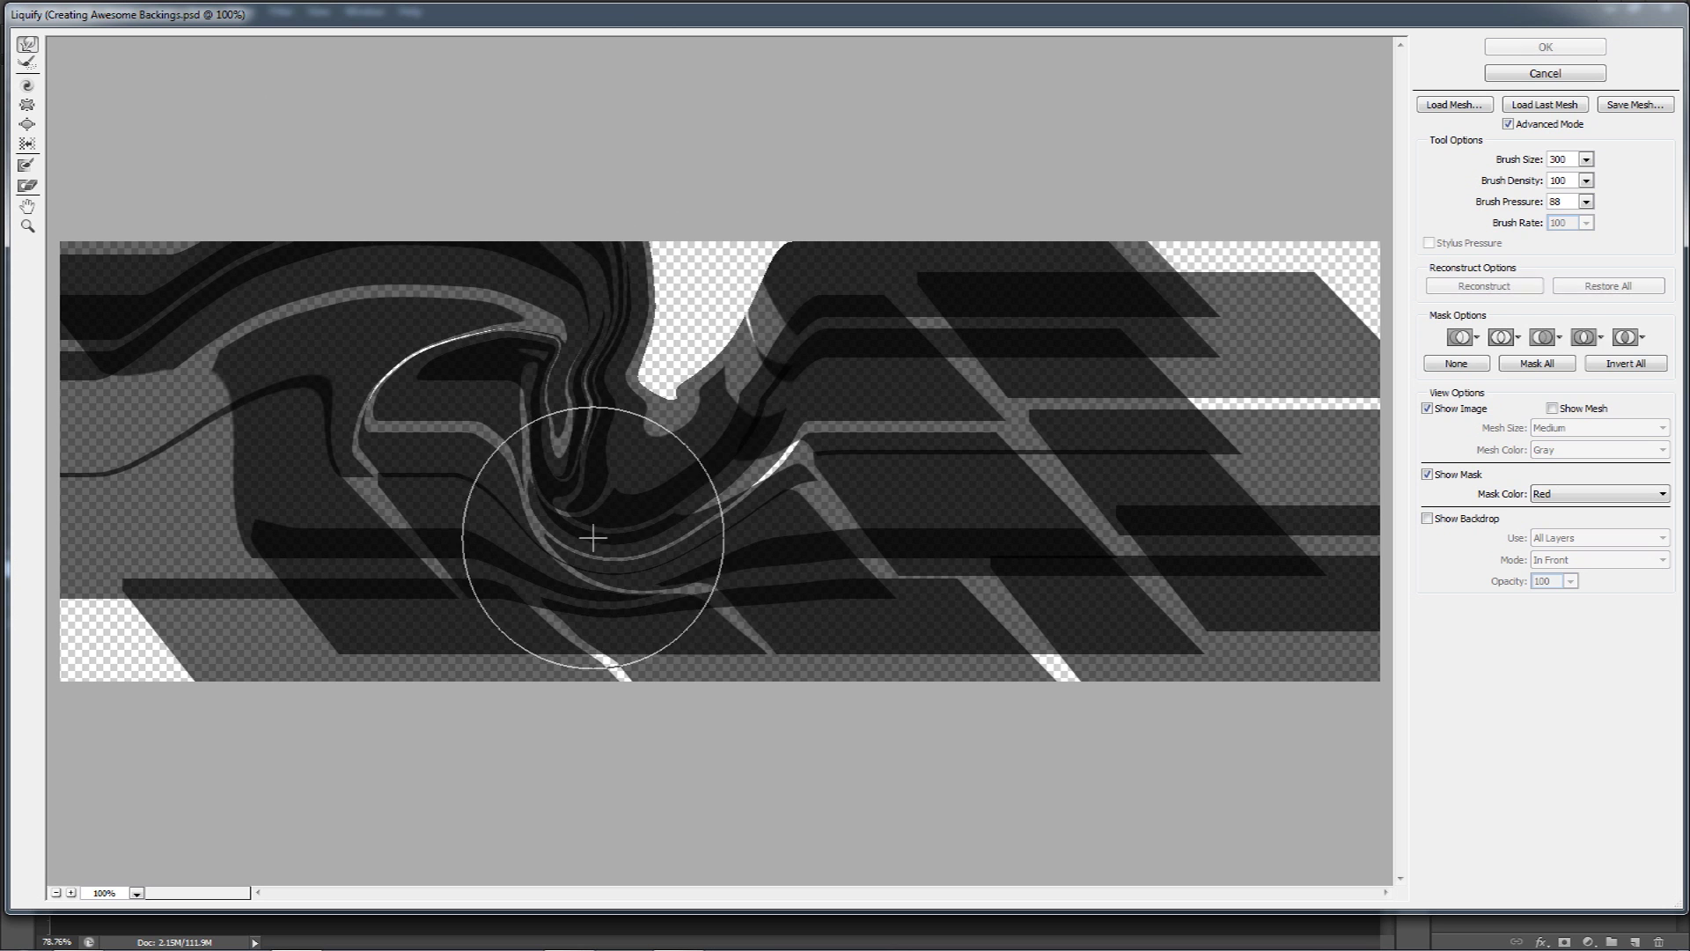
pyautogui.hotkey('ctrl', 'z')
pyautogui.moveTo(205, 451)
pyautogui.mouseDown()
pyautogui.moveTo(1030, 502)
pyautogui.moveTo(807, 695)
pyautogui.moveTo(422, 736)
pyautogui.moveTo(507, 731)
pyautogui.mouseUp()
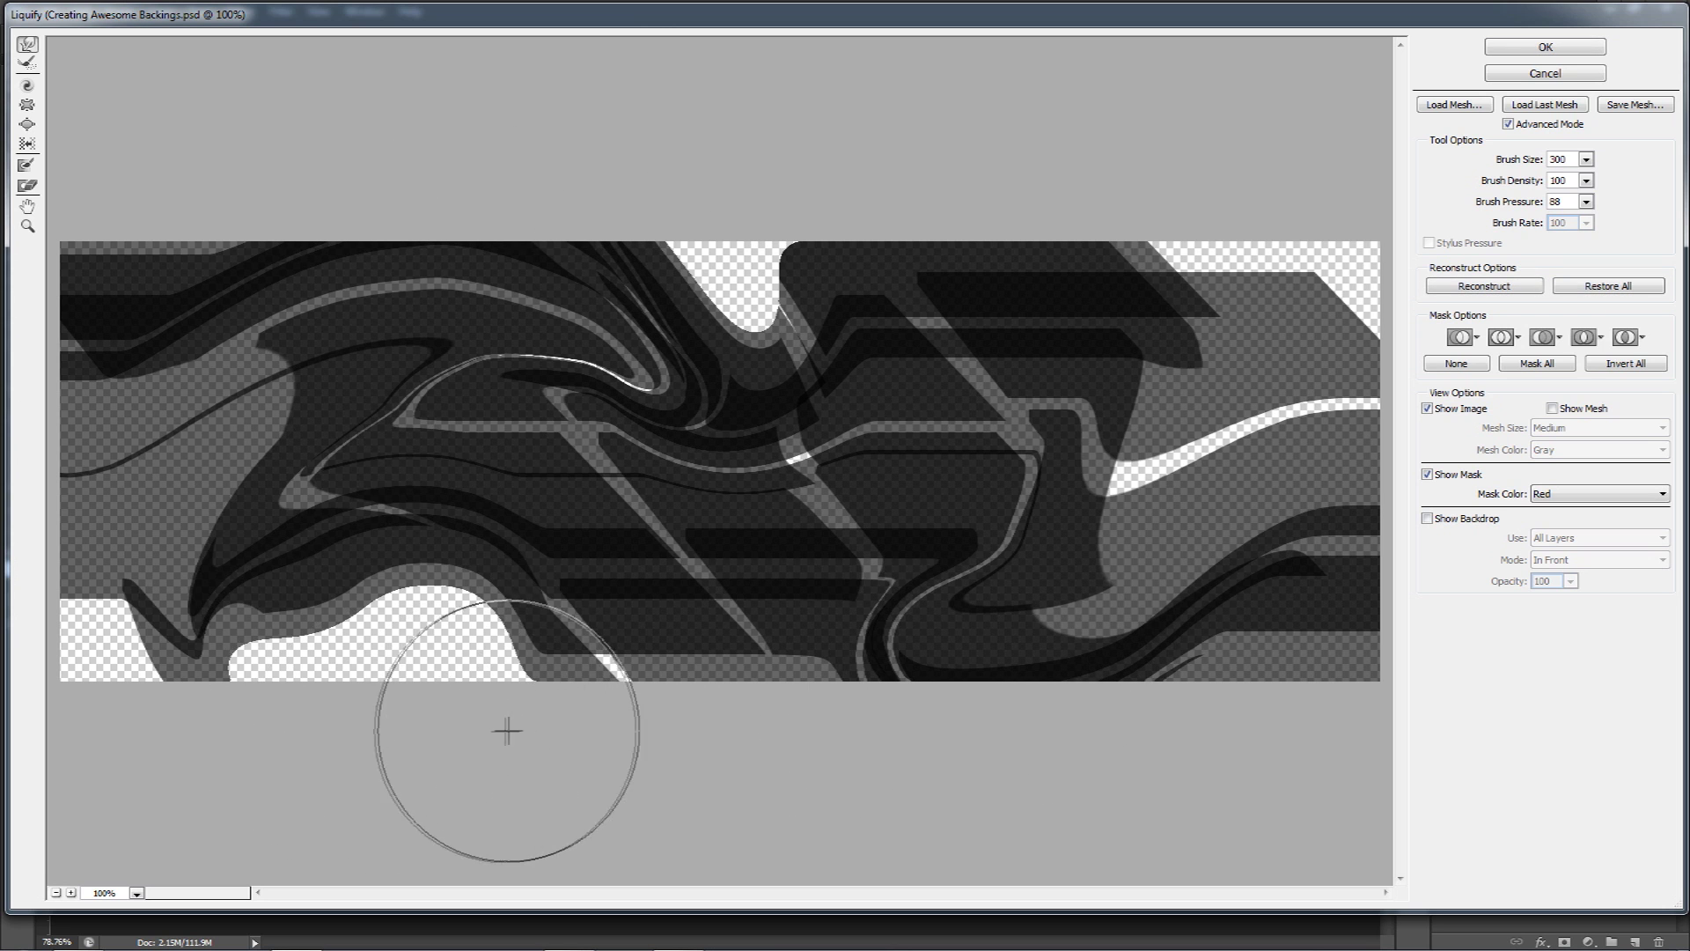
pyautogui.click(1561, 50)
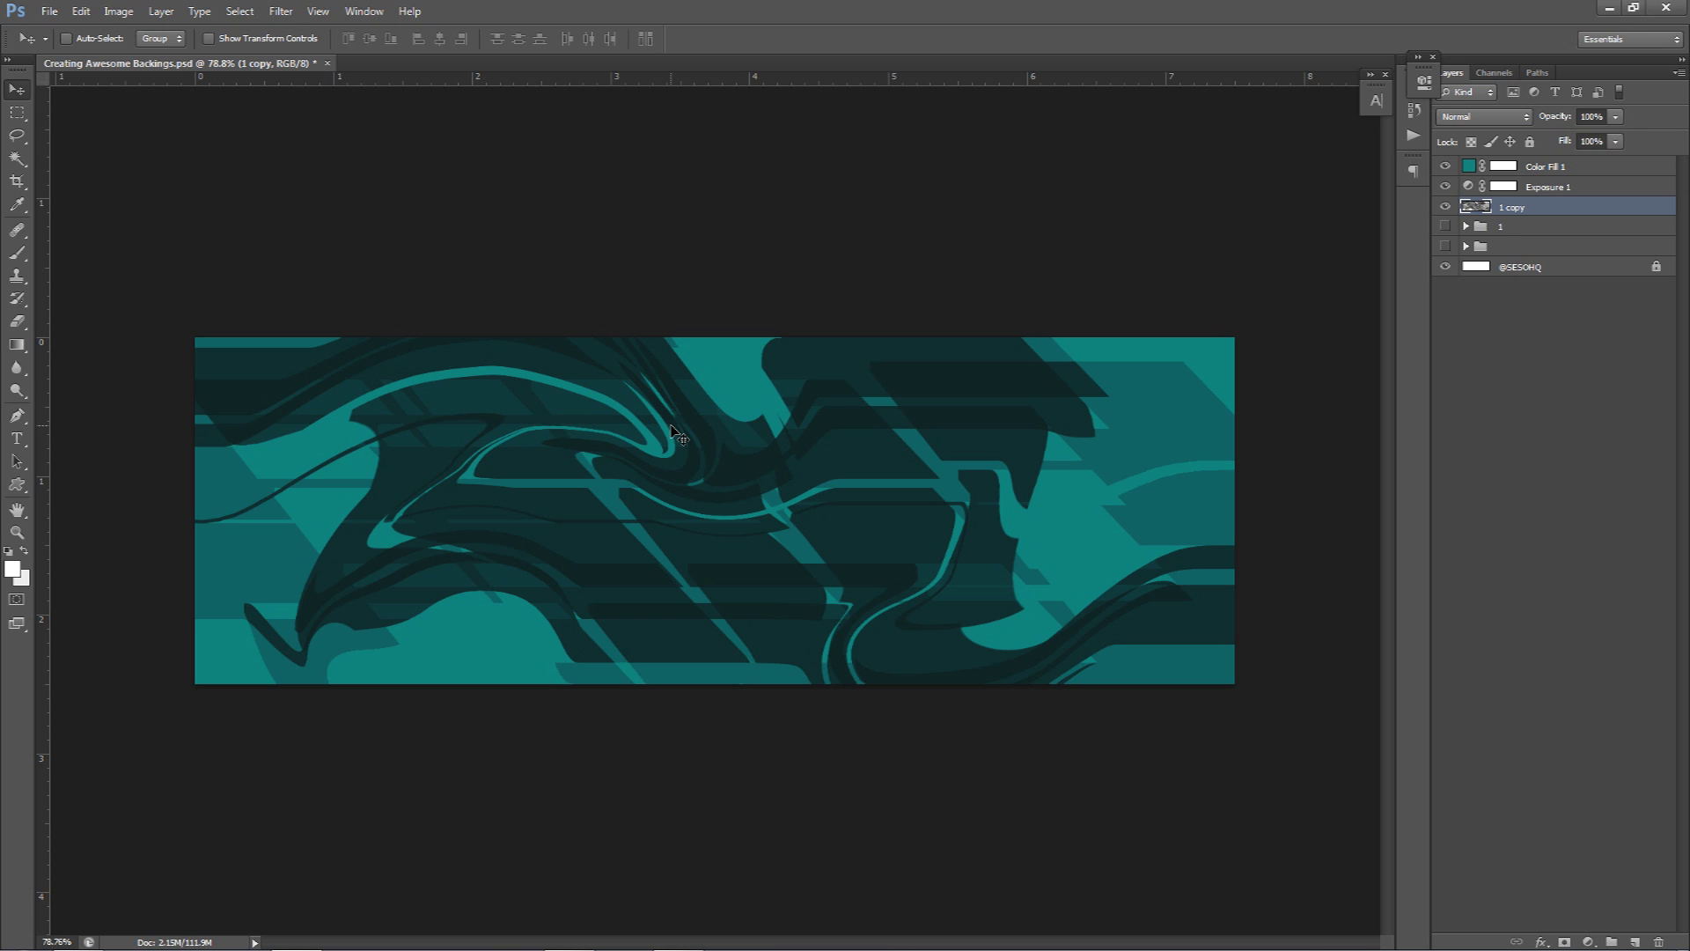
pyautogui.click(280, 10)
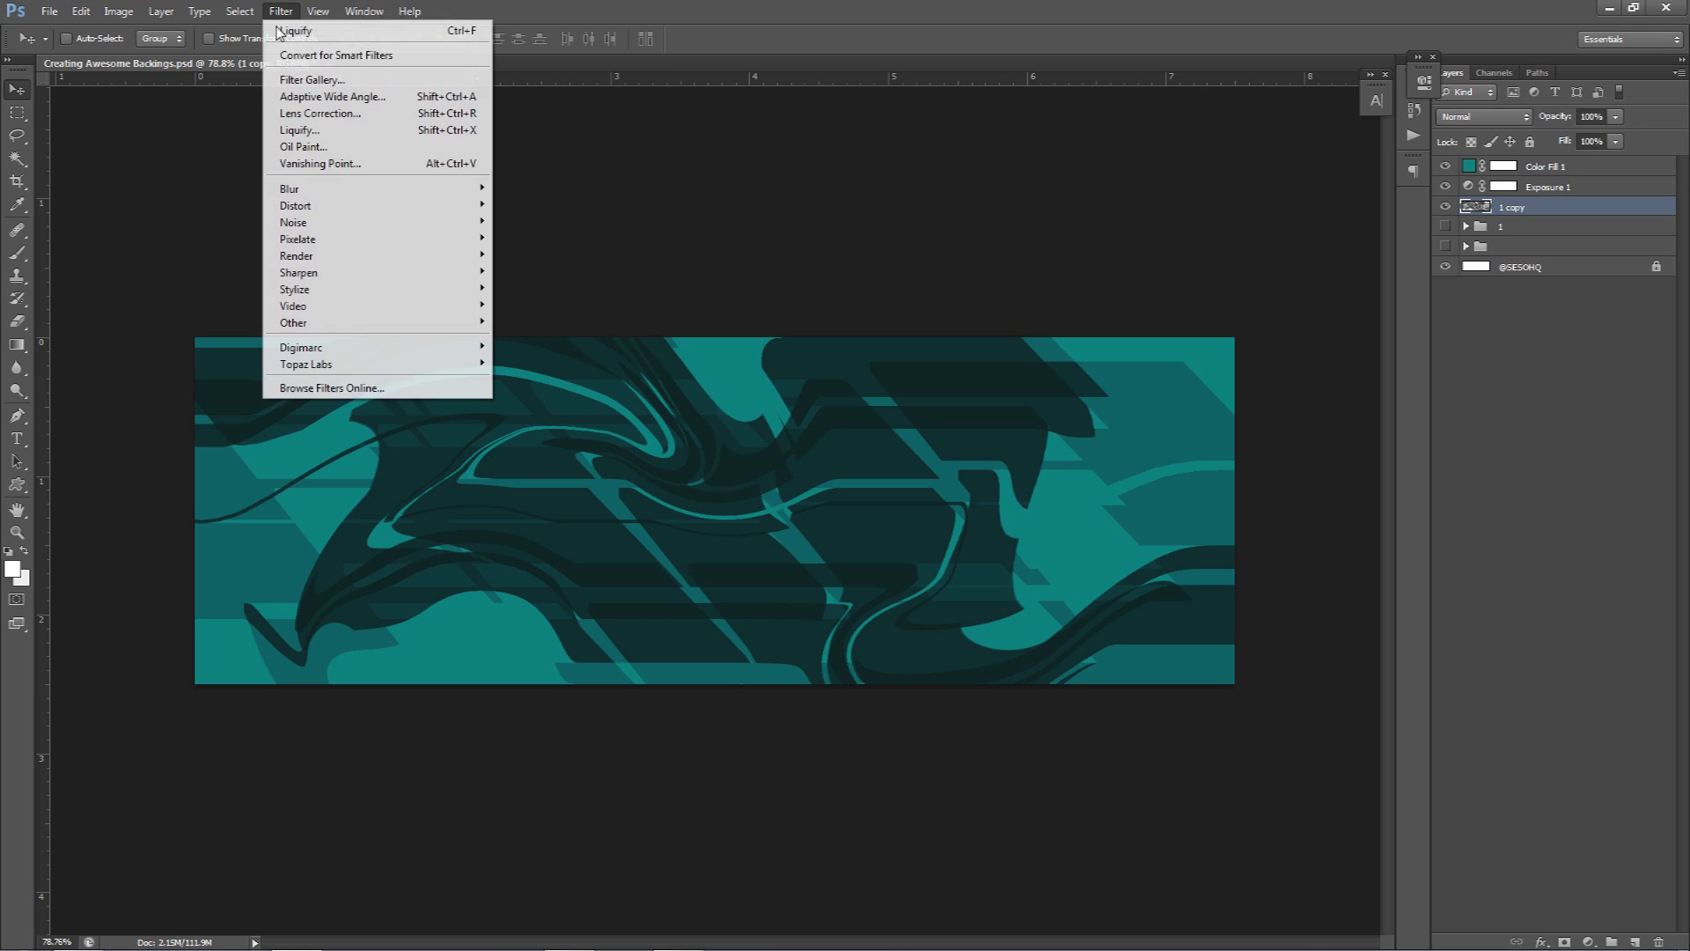
pyautogui.moveTo(341, 192)
pyautogui.click(539, 312)
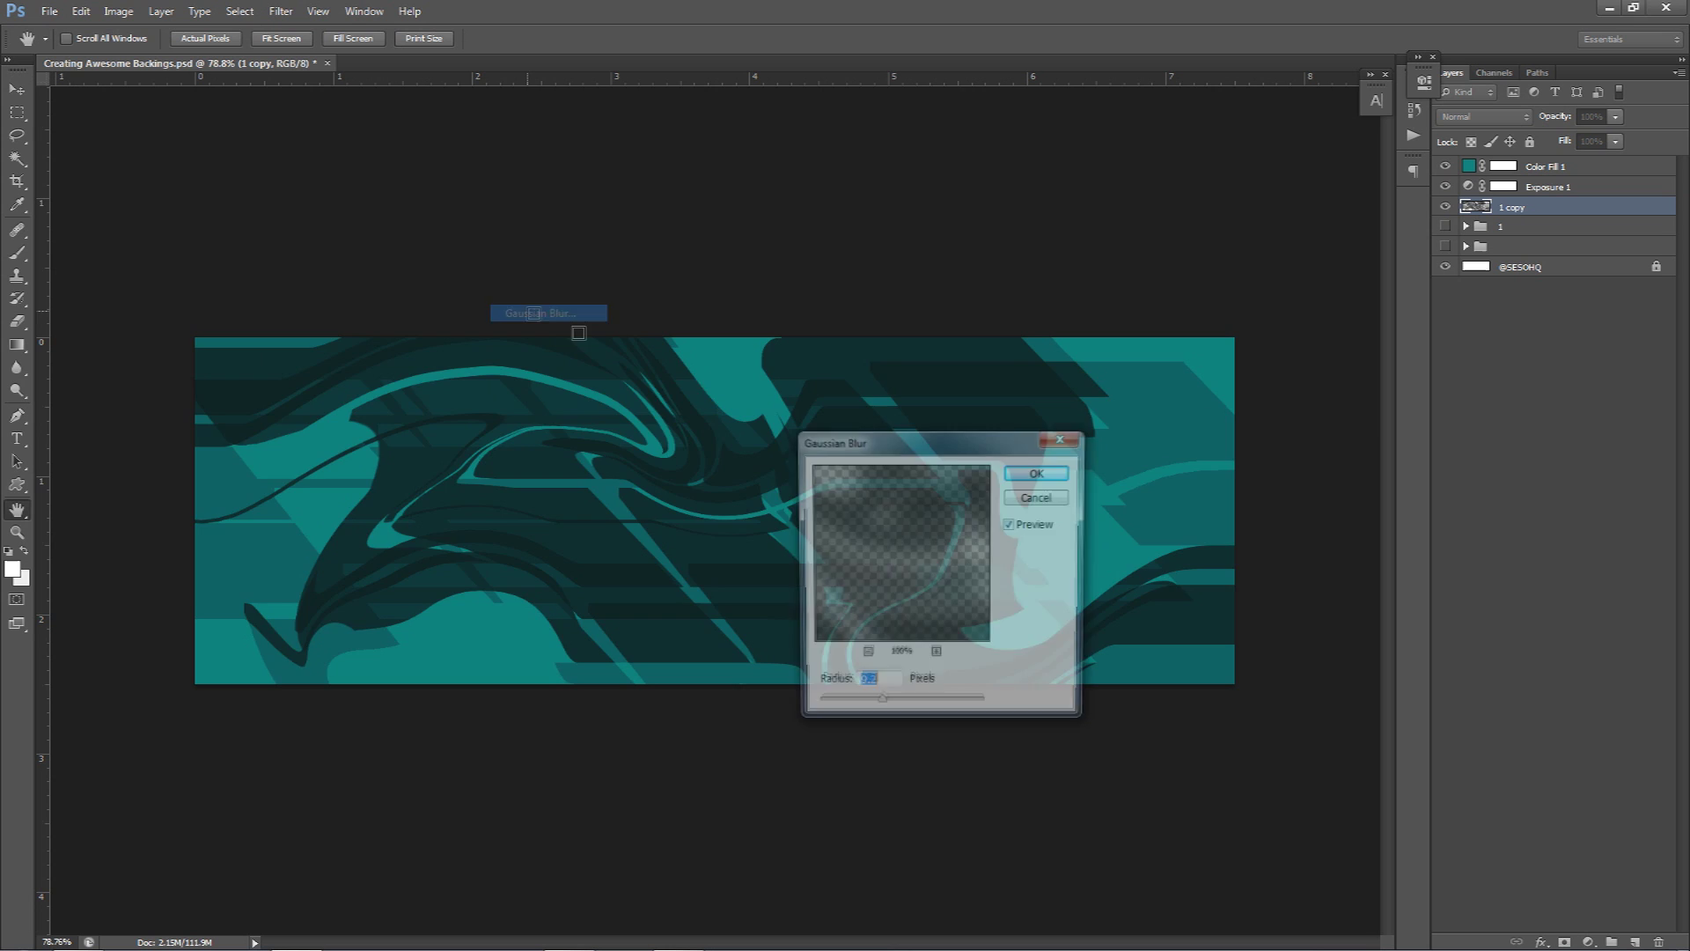
pyautogui.click(896, 707)
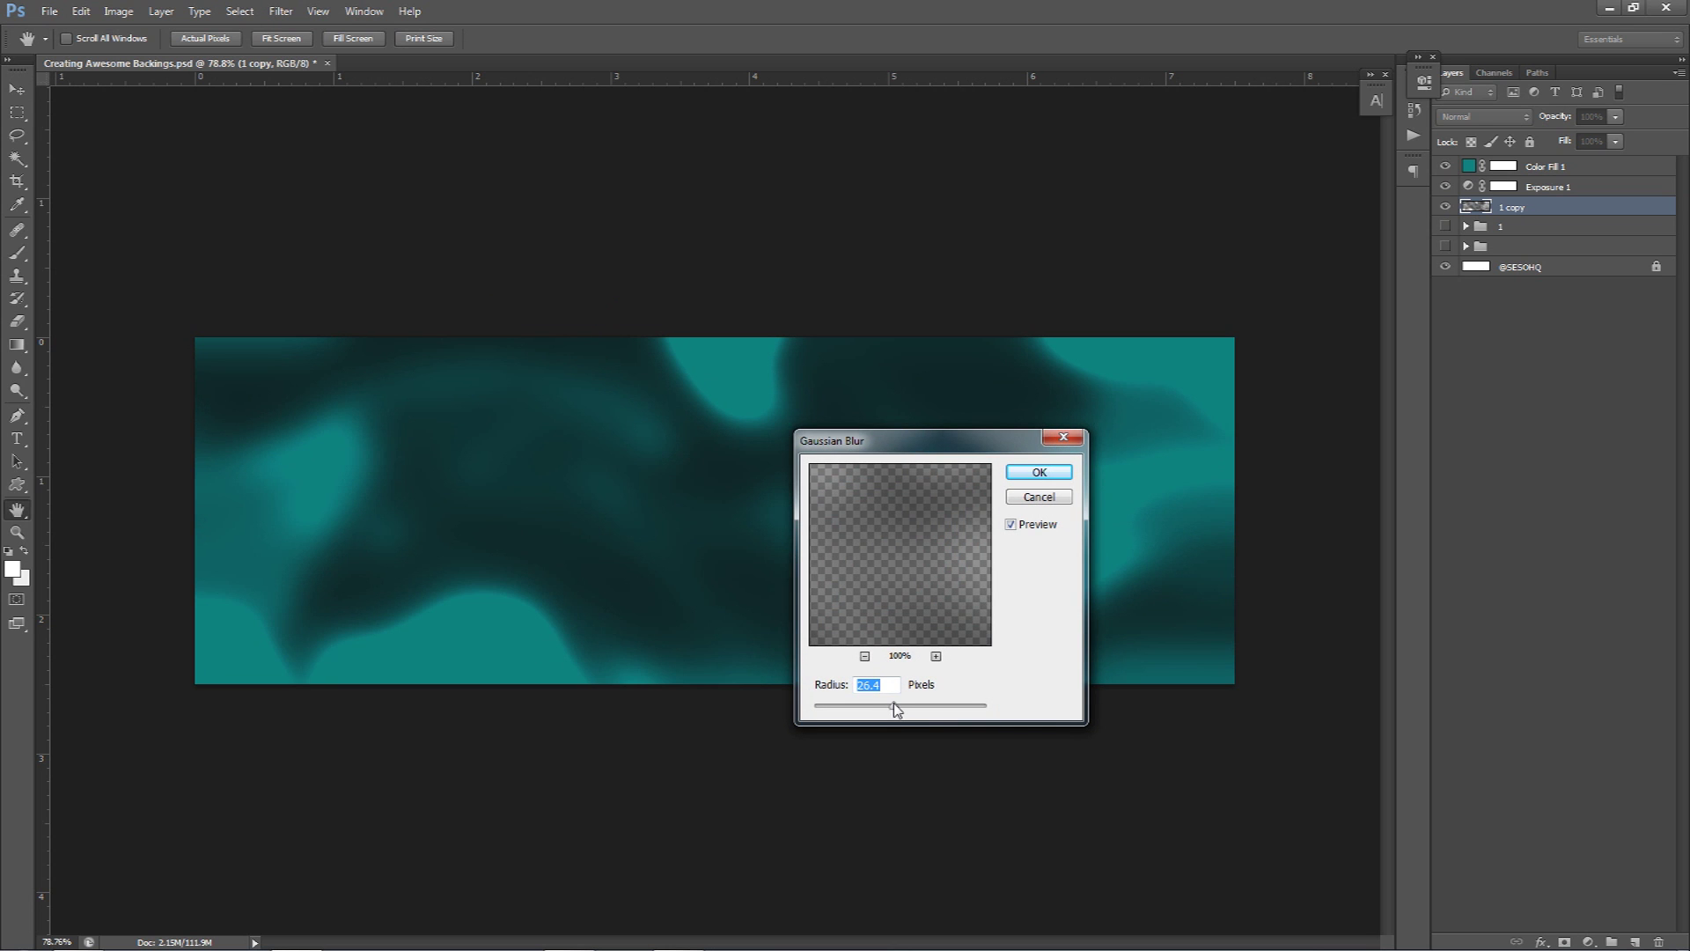
pyautogui.click(1038, 497)
pyautogui.click(281, 10)
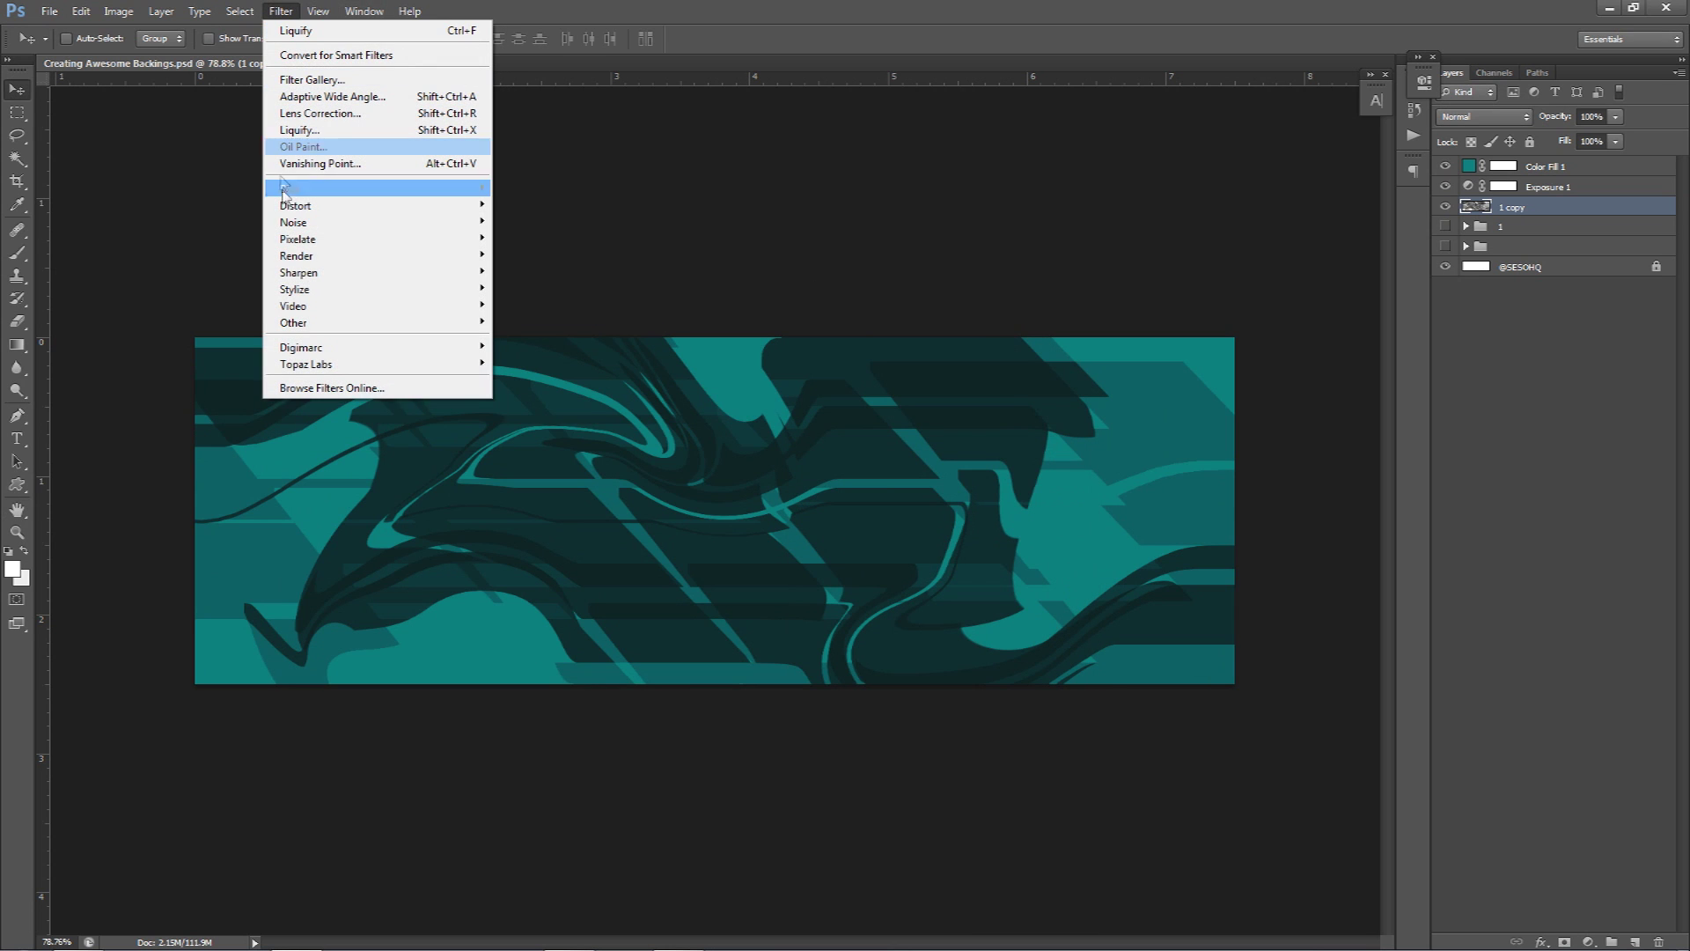
pyautogui.moveTo(283, 192)
pyautogui.click(538, 345)
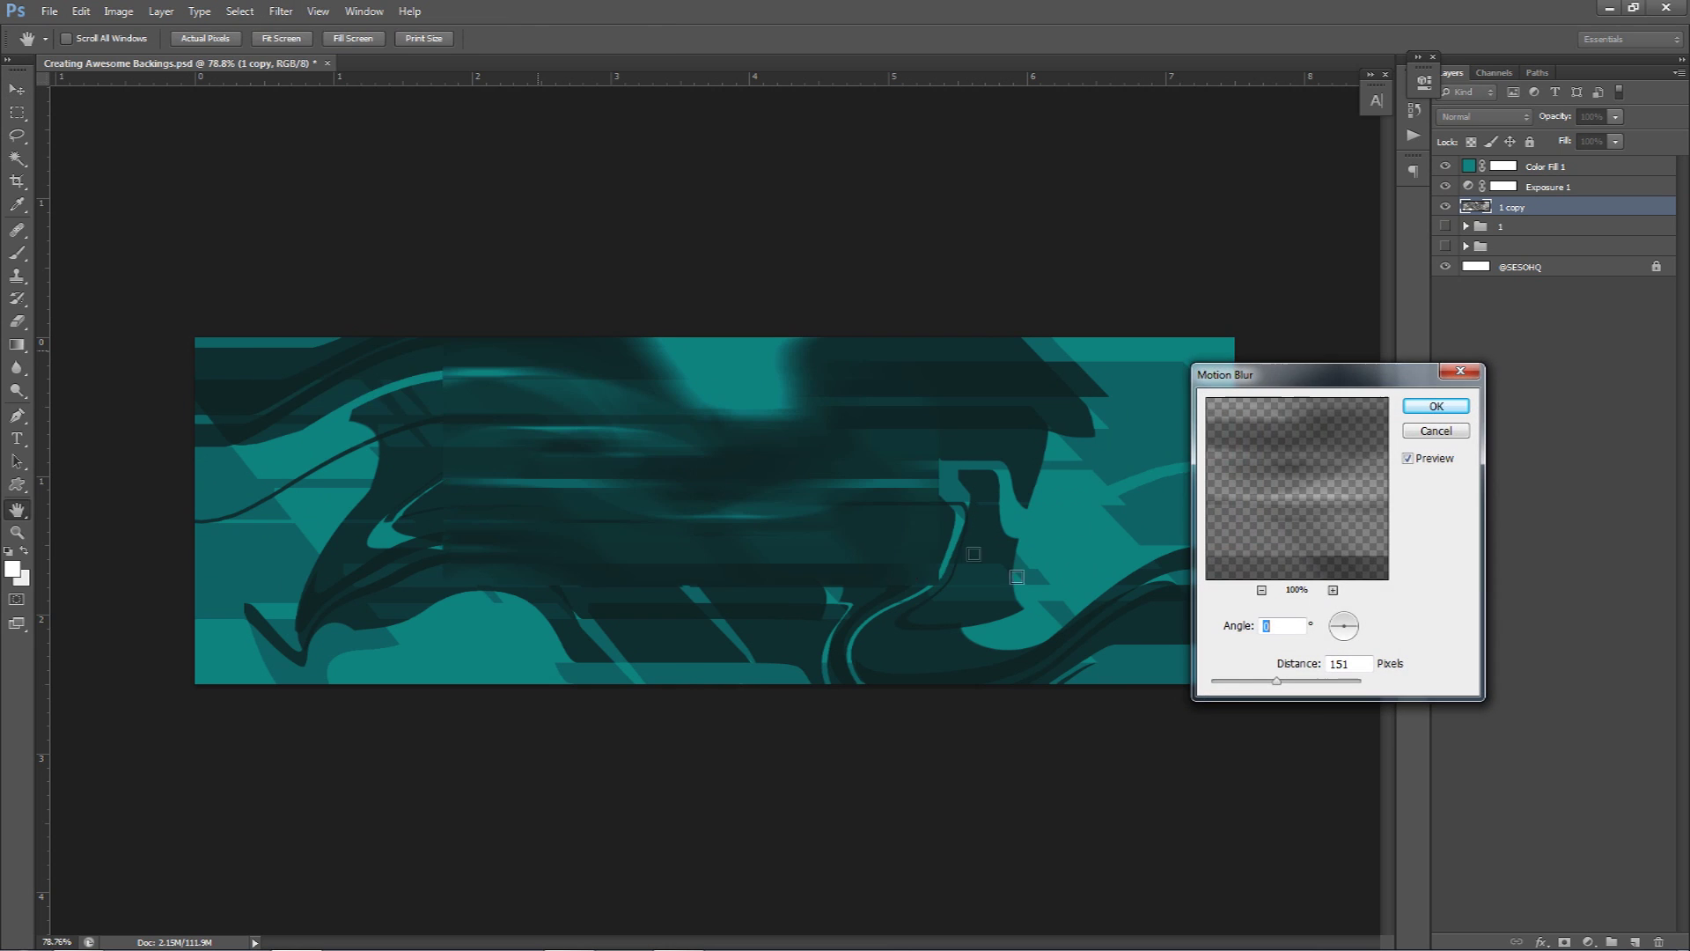
pyautogui.moveTo(1276, 681)
pyautogui.mouseDown()
pyautogui.moveTo(1360, 687)
pyautogui.moveTo(1228, 690)
pyautogui.moveTo(1282, 690)
pyautogui.mouseUp()
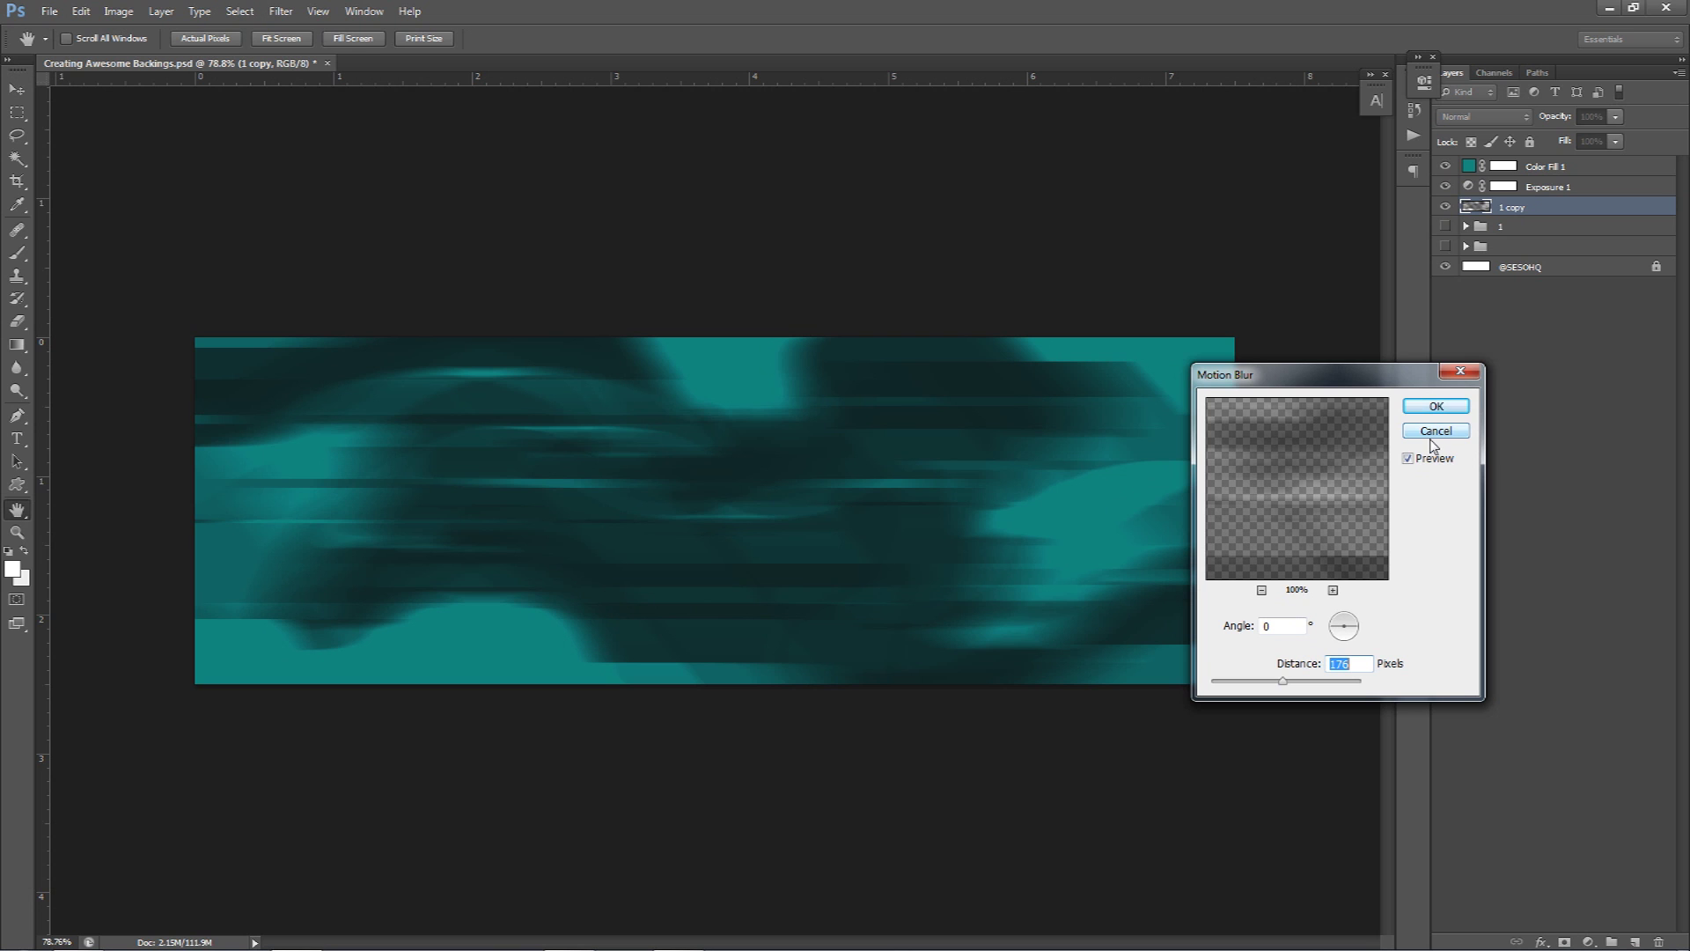
pyautogui.click(1310, 685)
pyautogui.moveTo(1310, 685); pyautogui.dragTo(1317, 687)
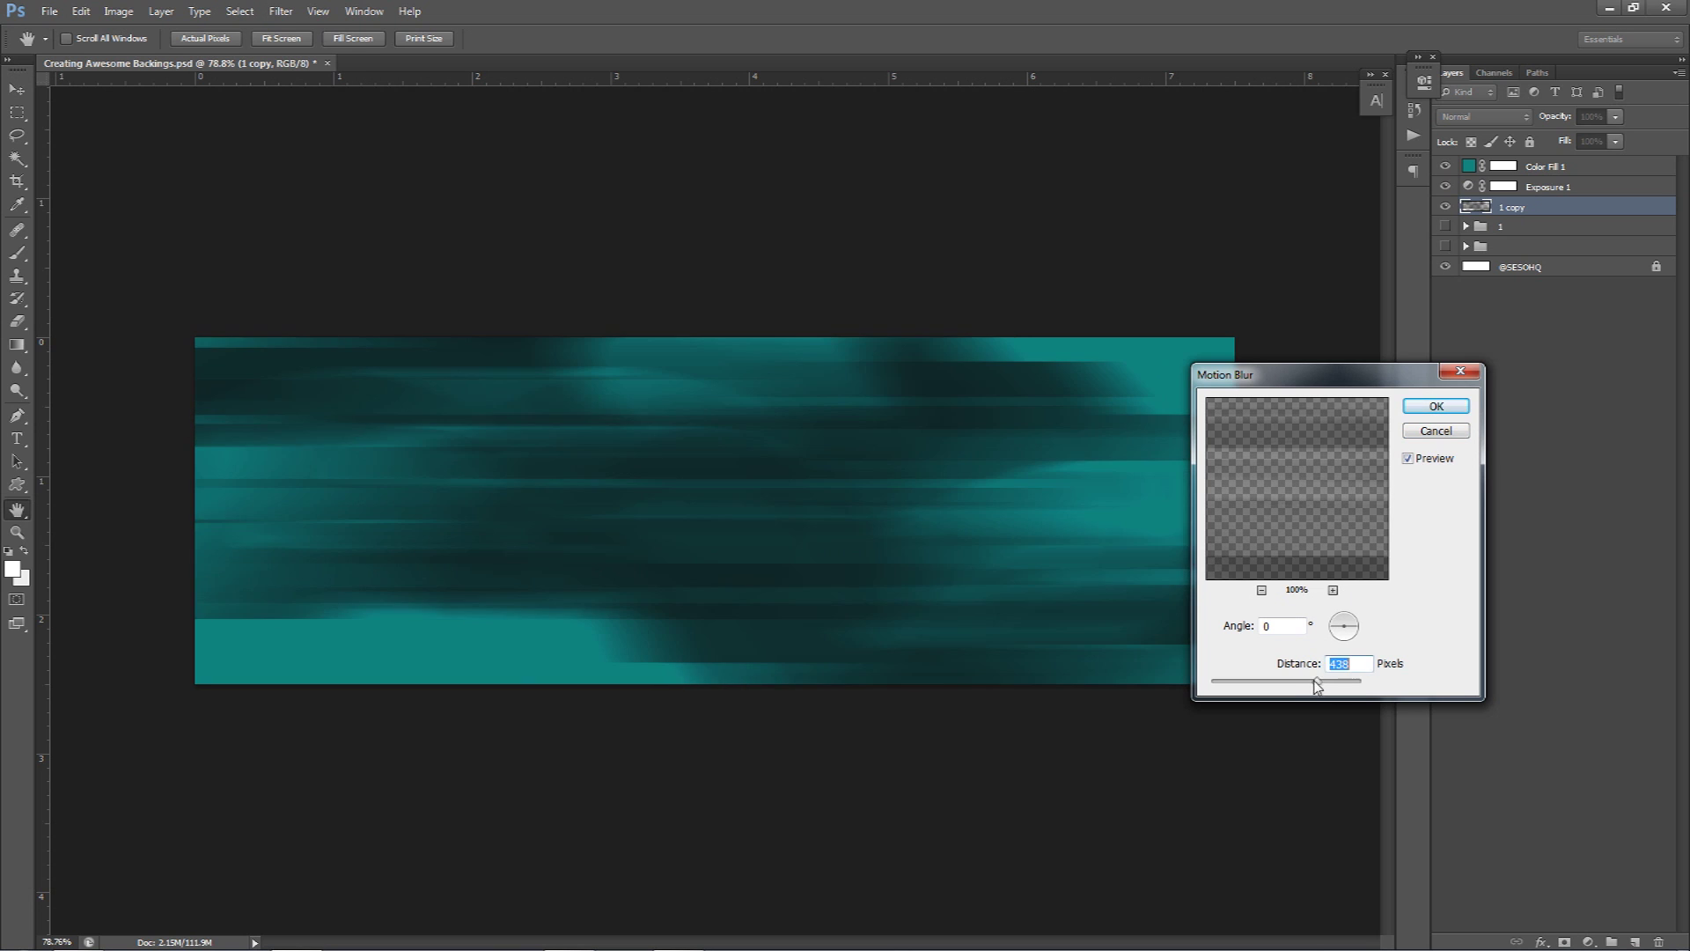
pyautogui.click(1345, 620)
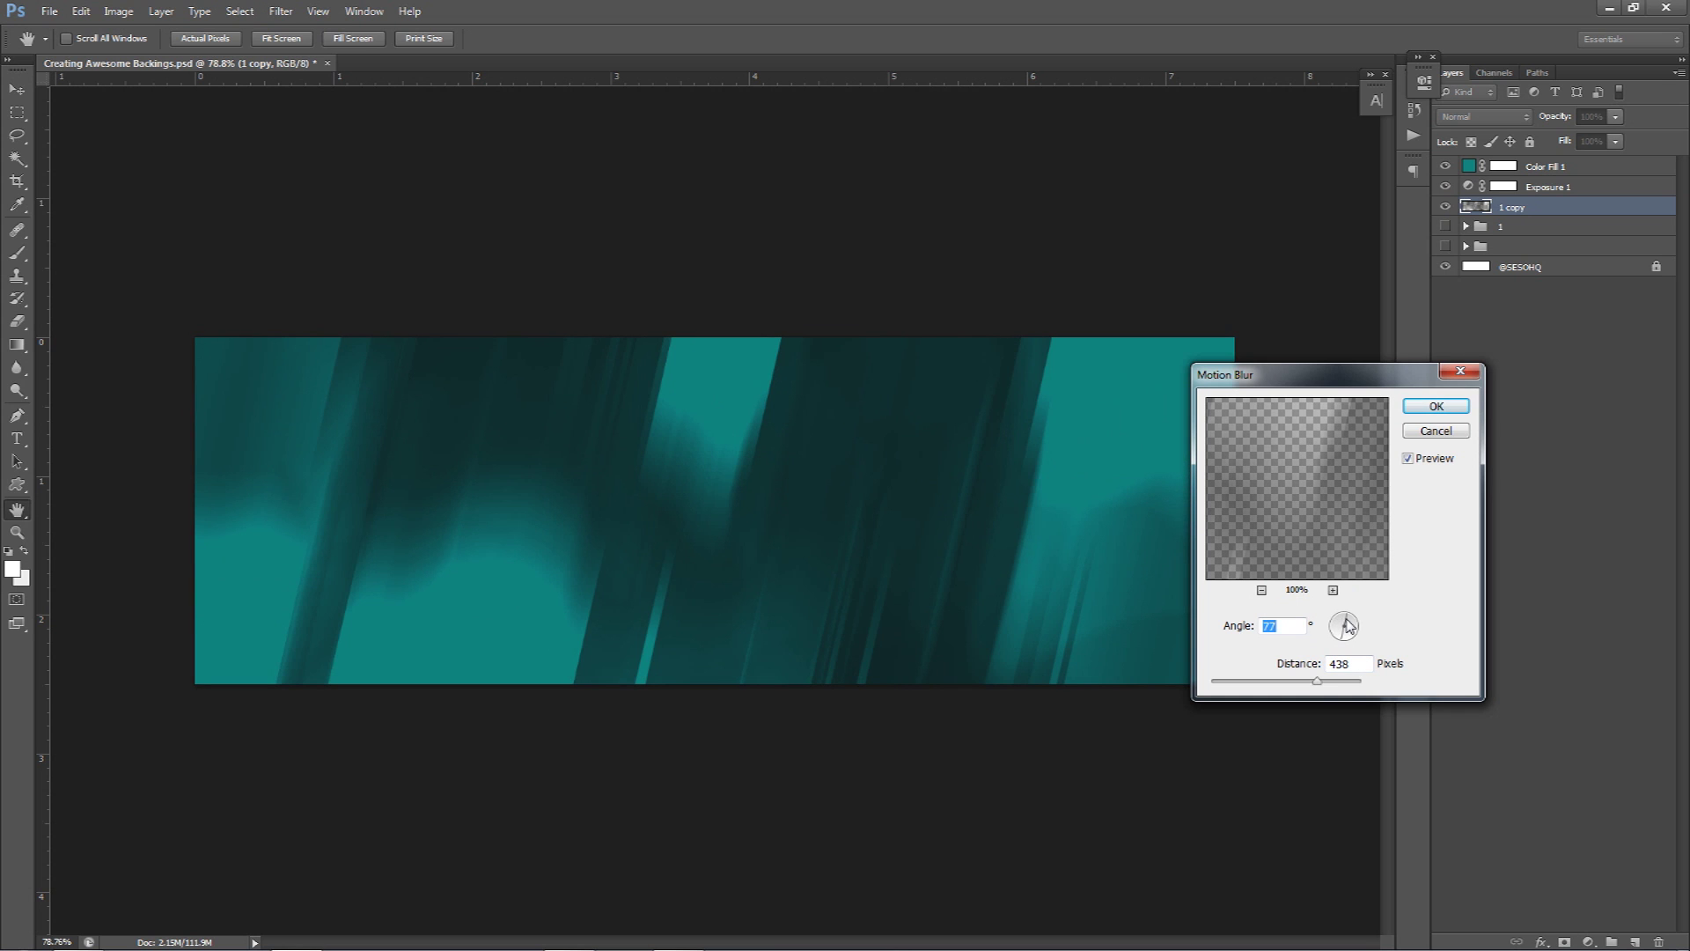
pyautogui.click(1438, 431)
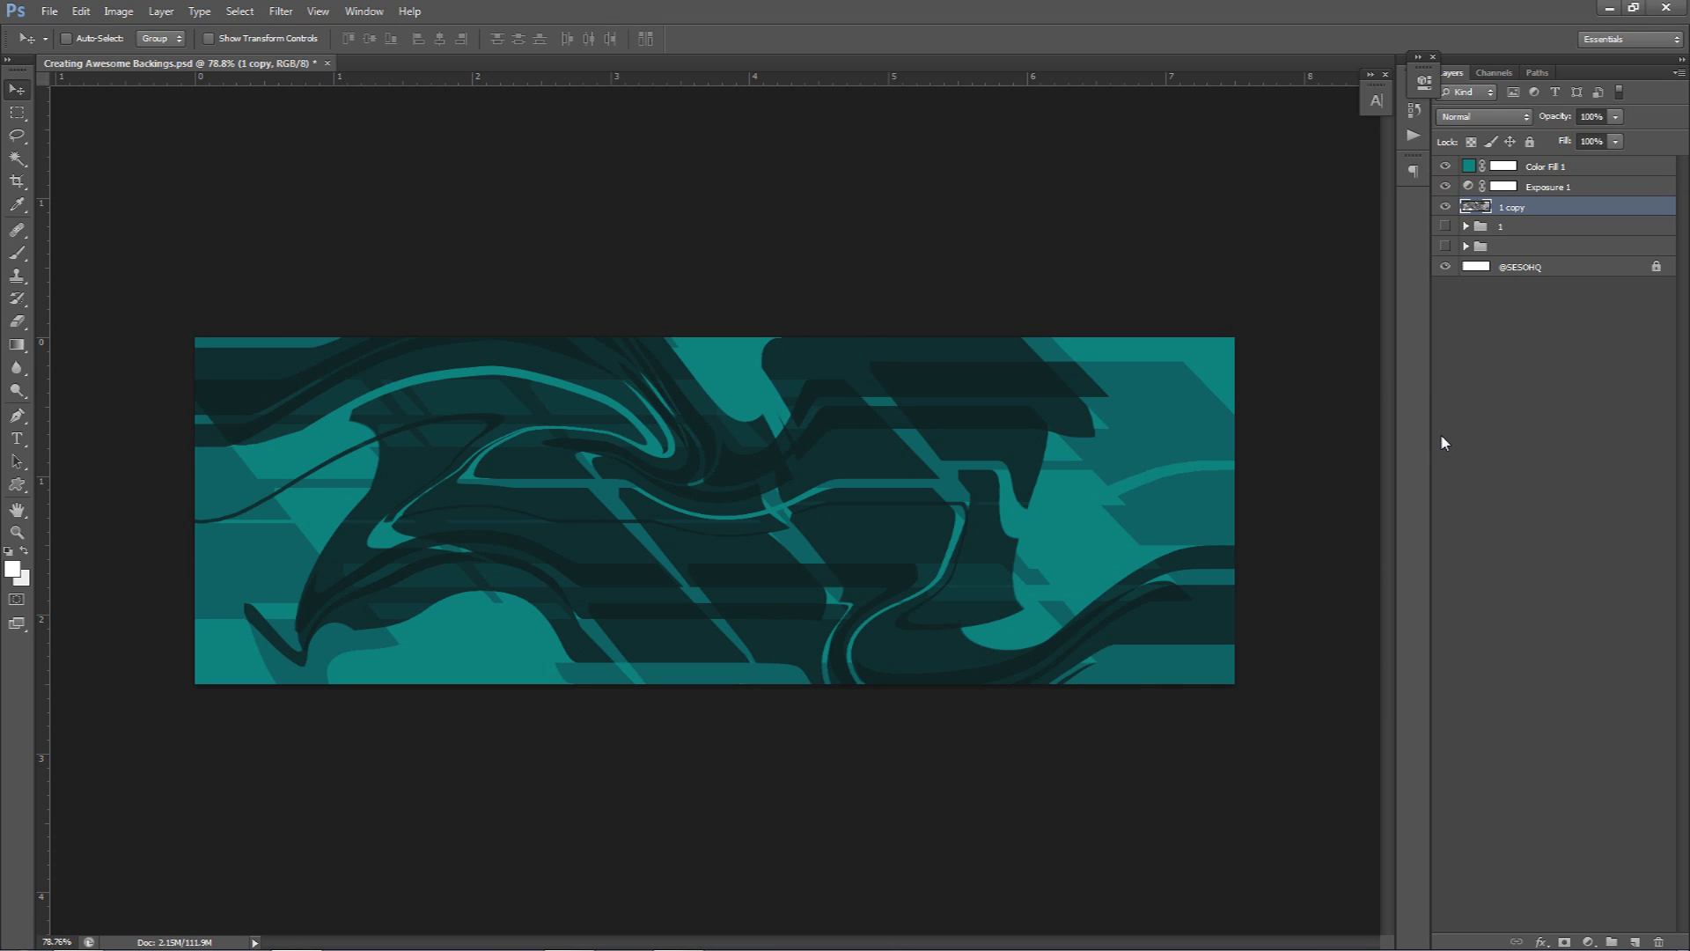
# Add a new layer above Color Fill 1 and marquee-select the whole banner area
pyautogui.click(1560, 172)
pyautogui.click(1635, 941)
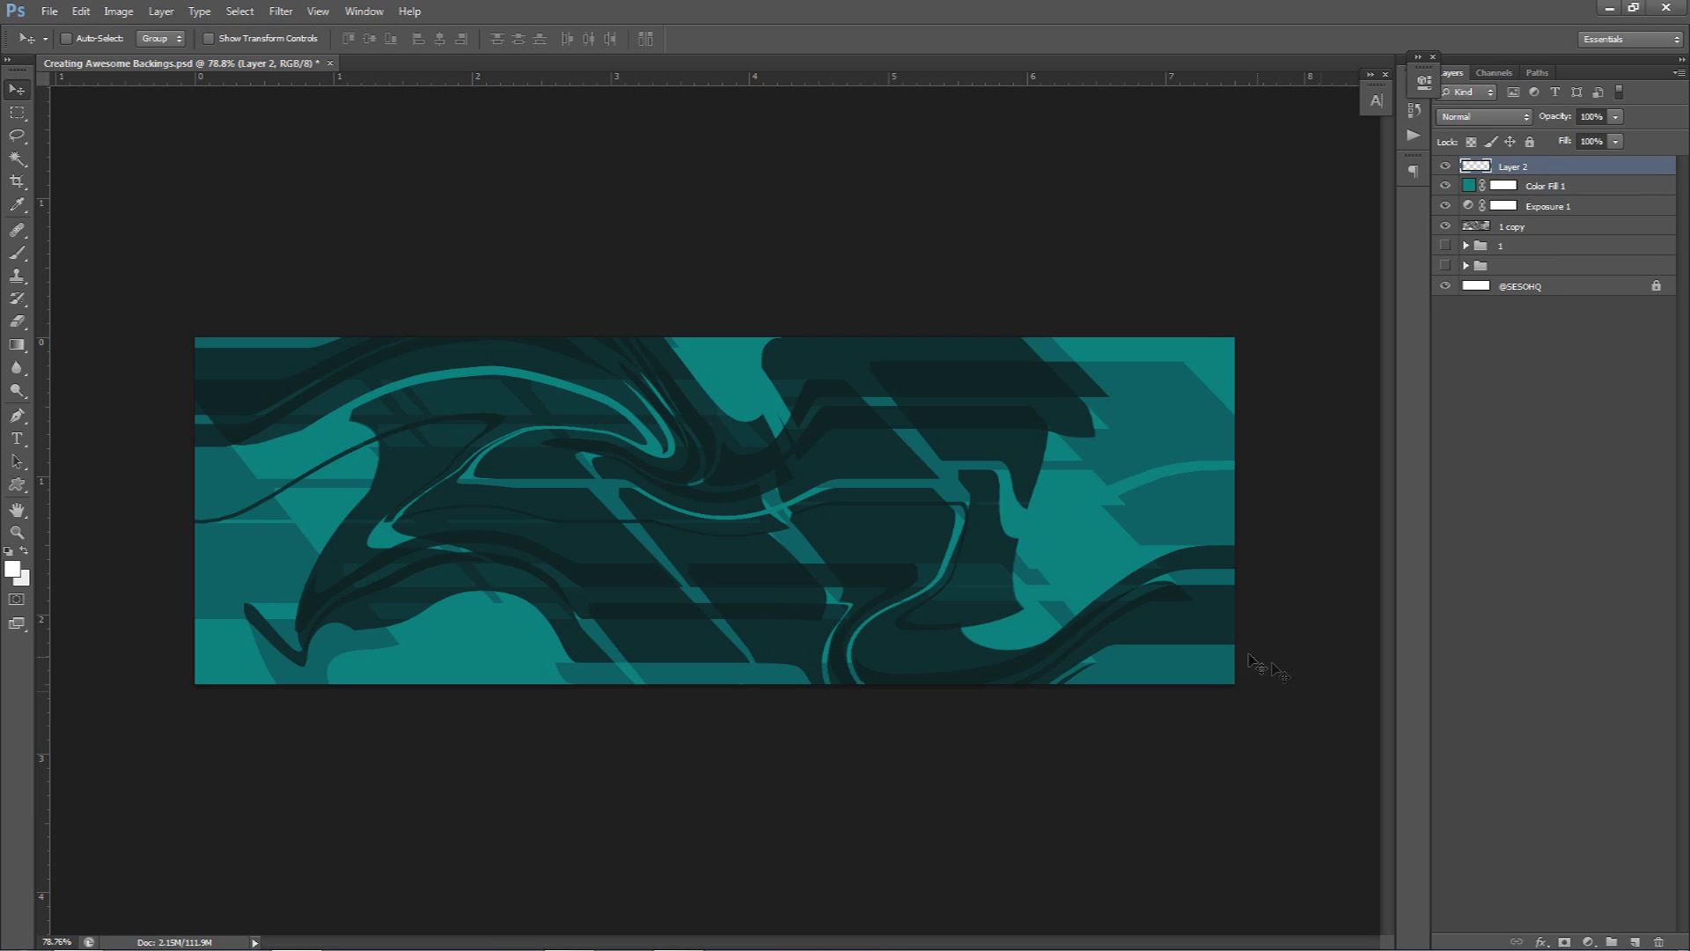
pyautogui.press('m')
pyautogui.moveTo(192, 334); pyautogui.dragTo(1305, 838)
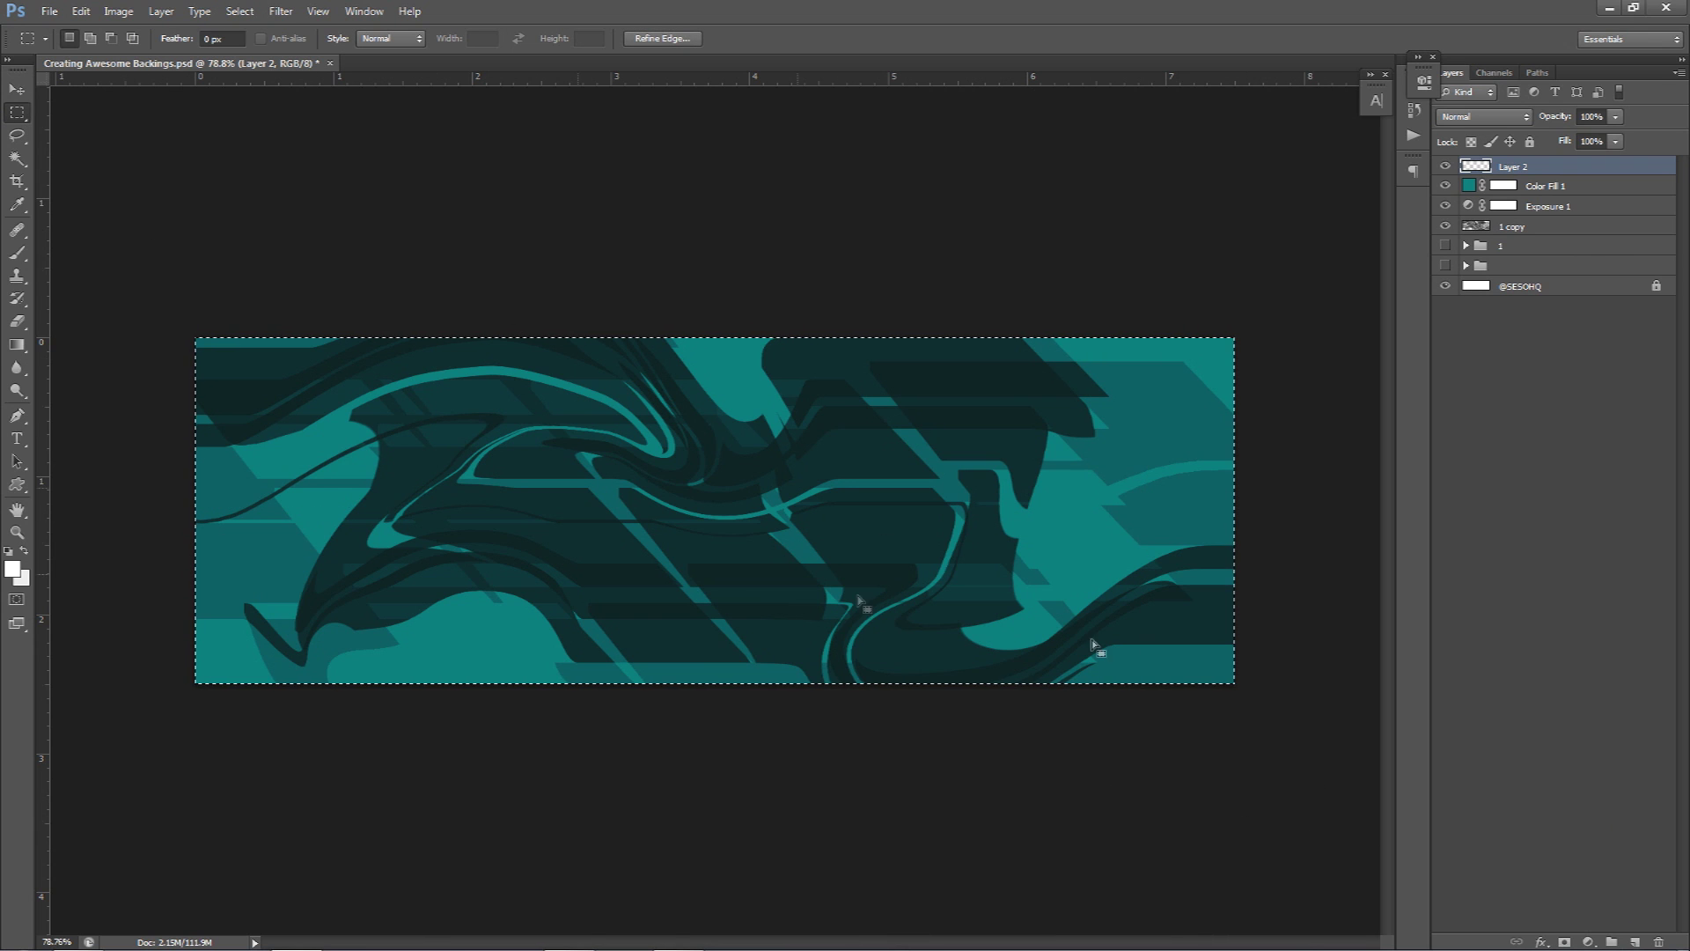
# Turn the selection into a thin border band, deselect, and set Layer 2 to Overlay
pyautogui.rightClick(22, 114)
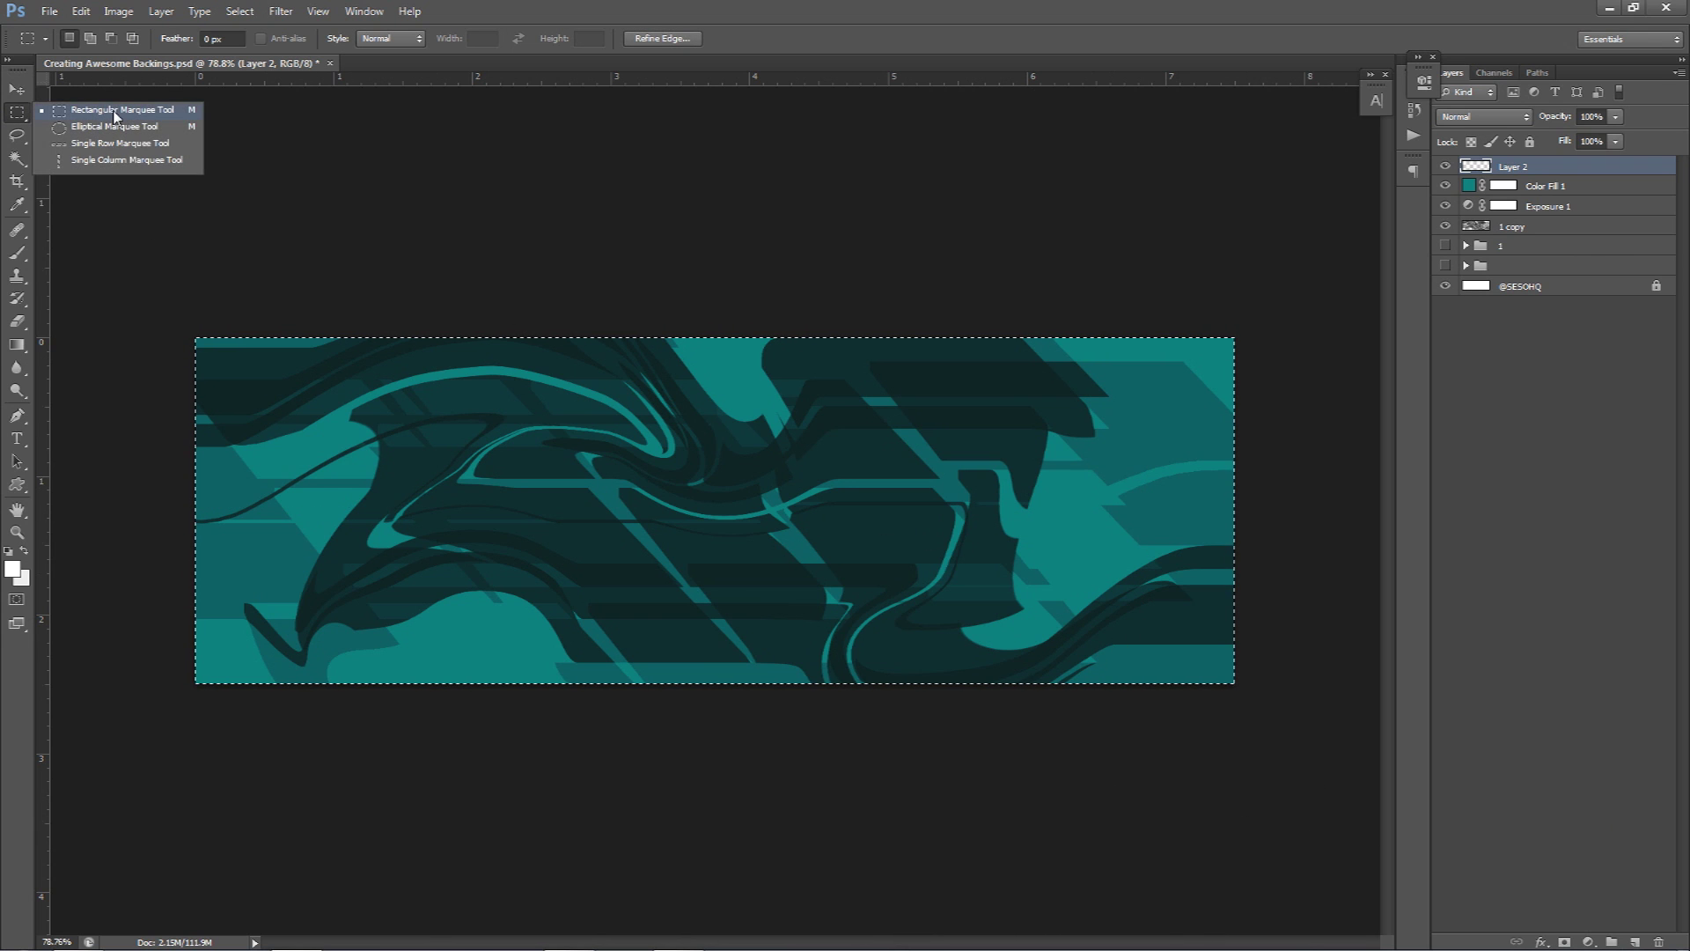
pyautogui.click(115, 111)
pyautogui.click(239, 11)
pyautogui.moveTo(334, 205)
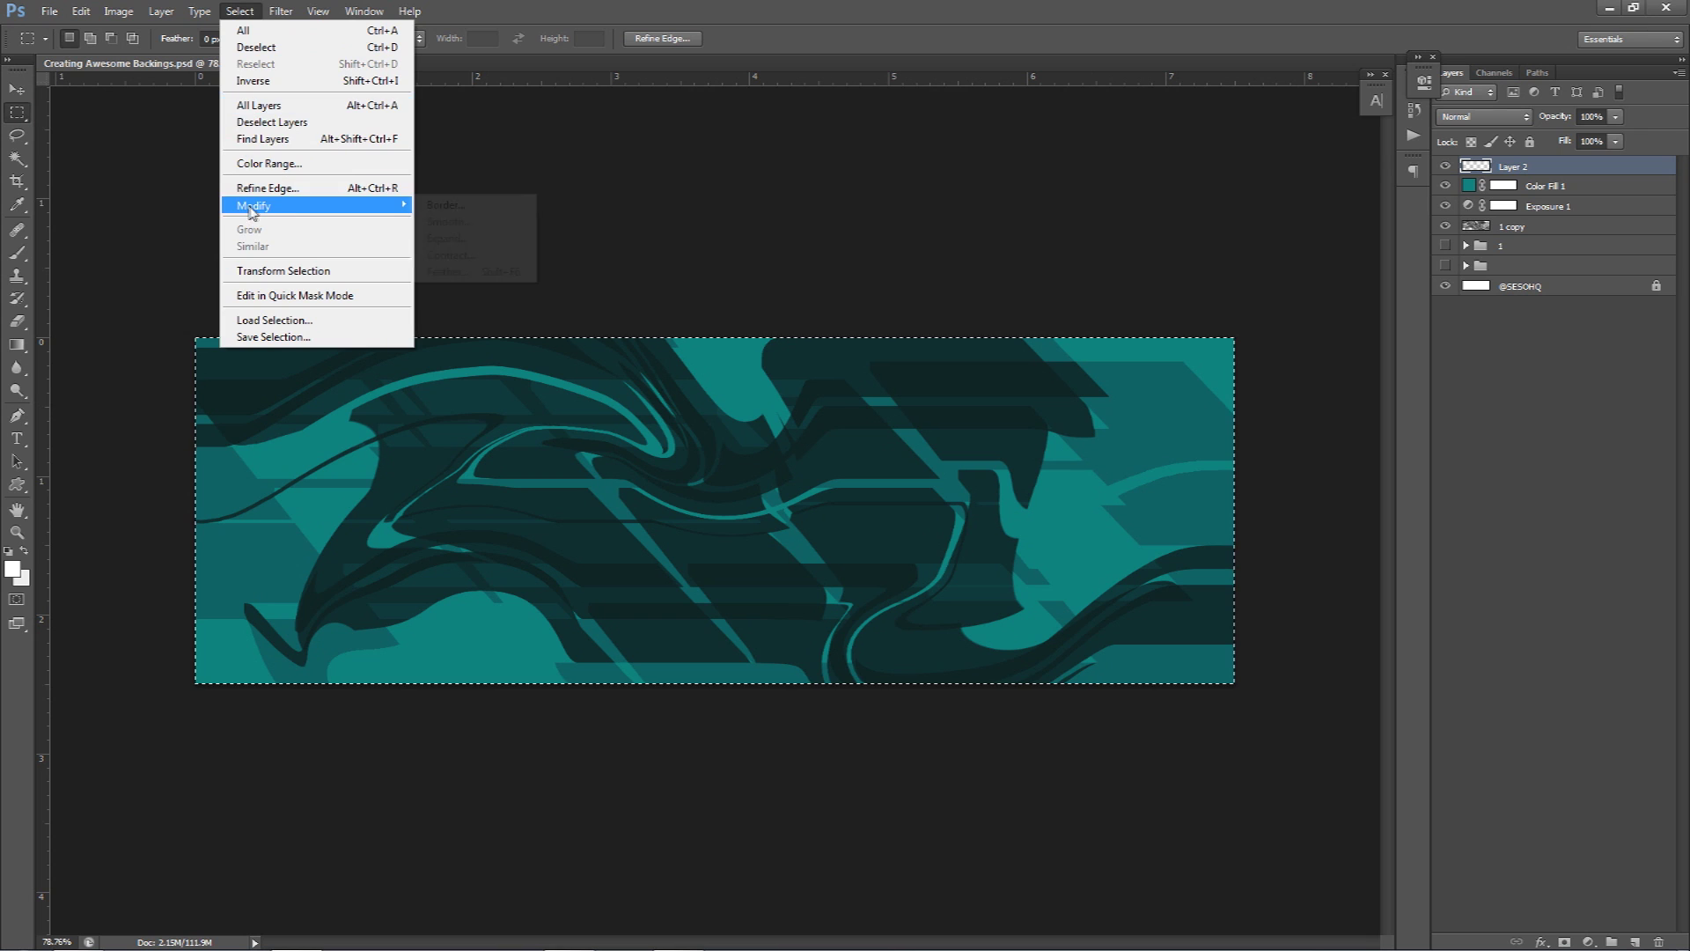
pyautogui.click(446, 205)
pyautogui.click(911, 308)
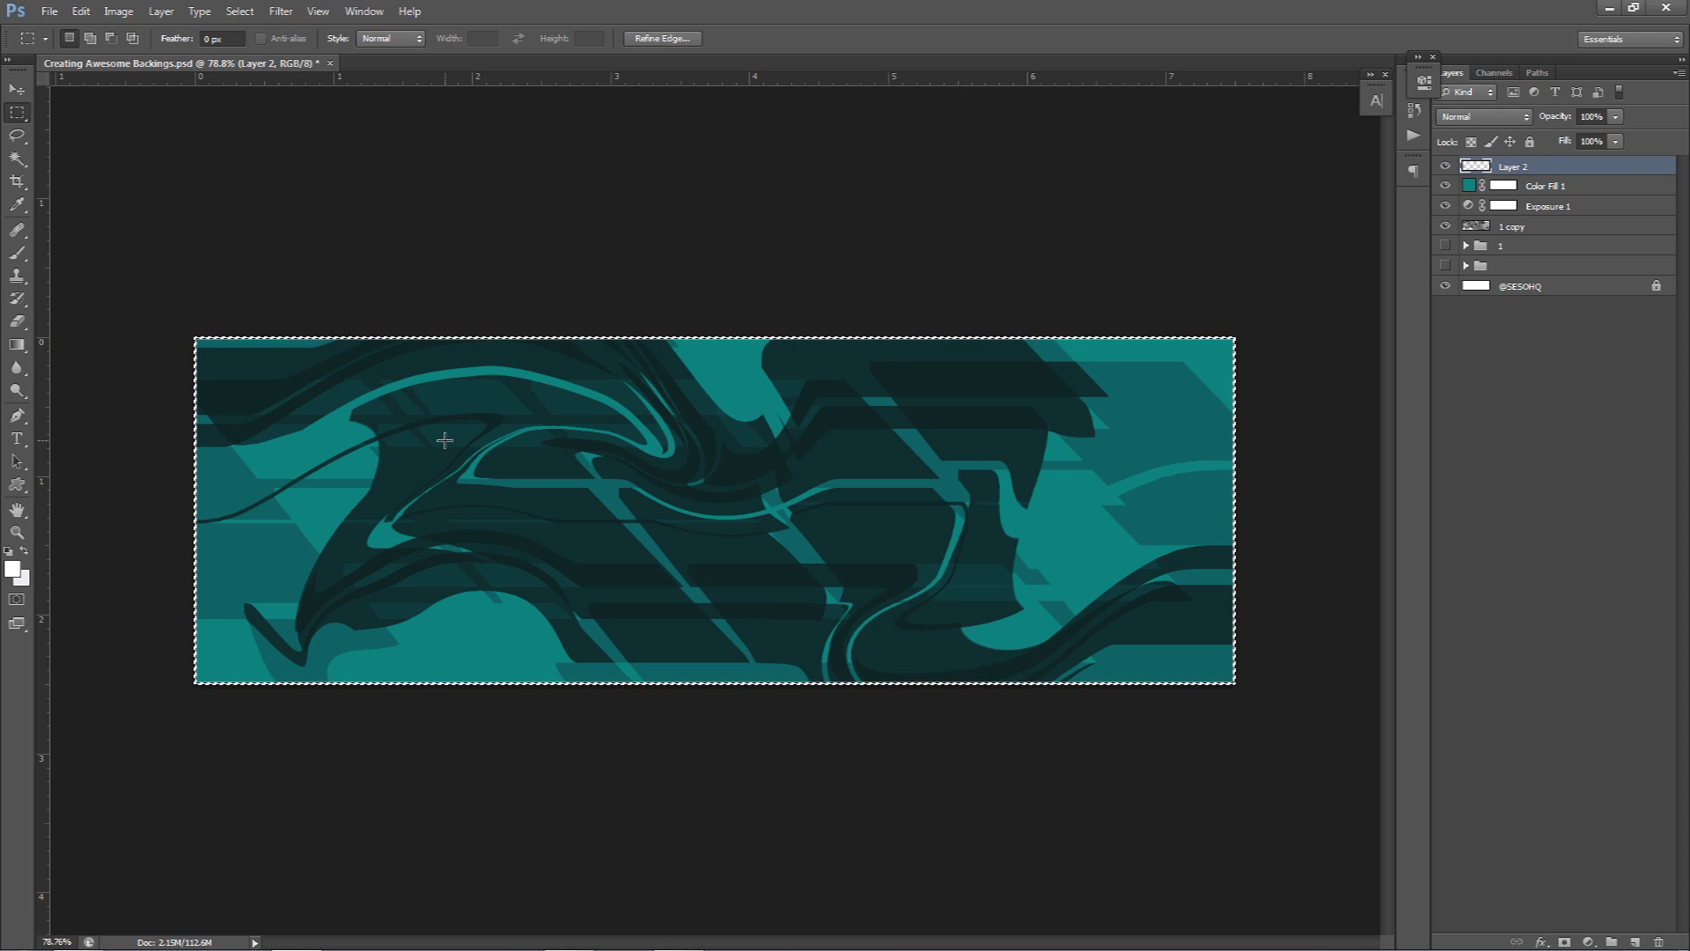
pyautogui.hotkey('ctrl', 'd')
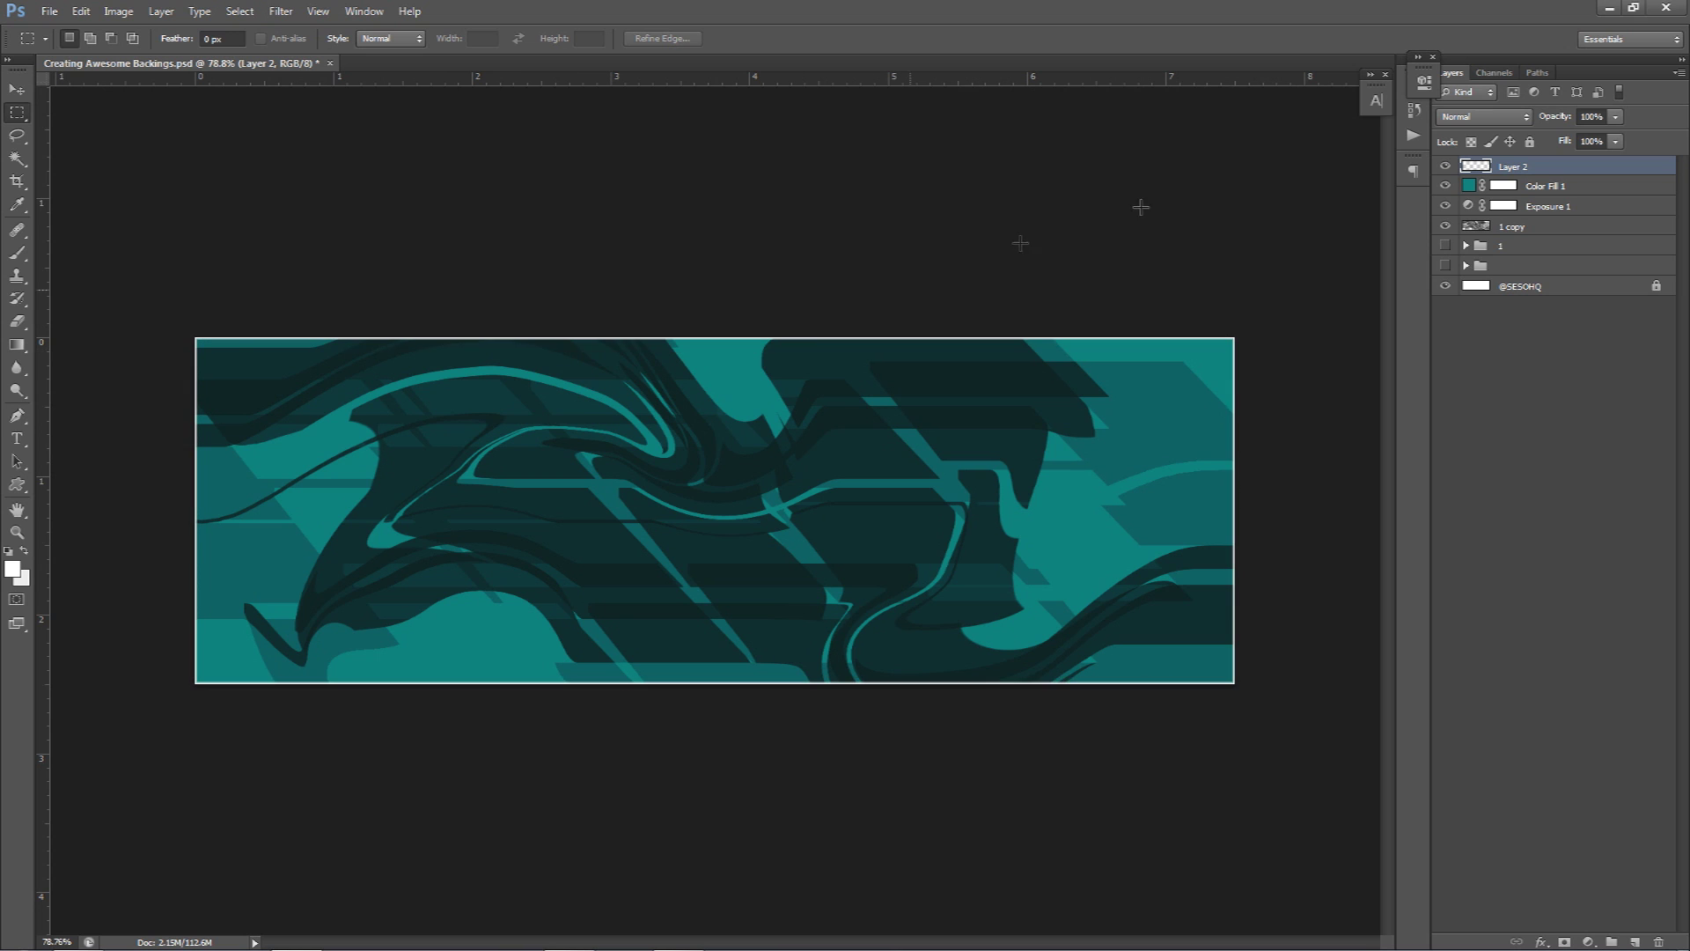
pyautogui.click(1465, 116)
pyautogui.click(1460, 349)
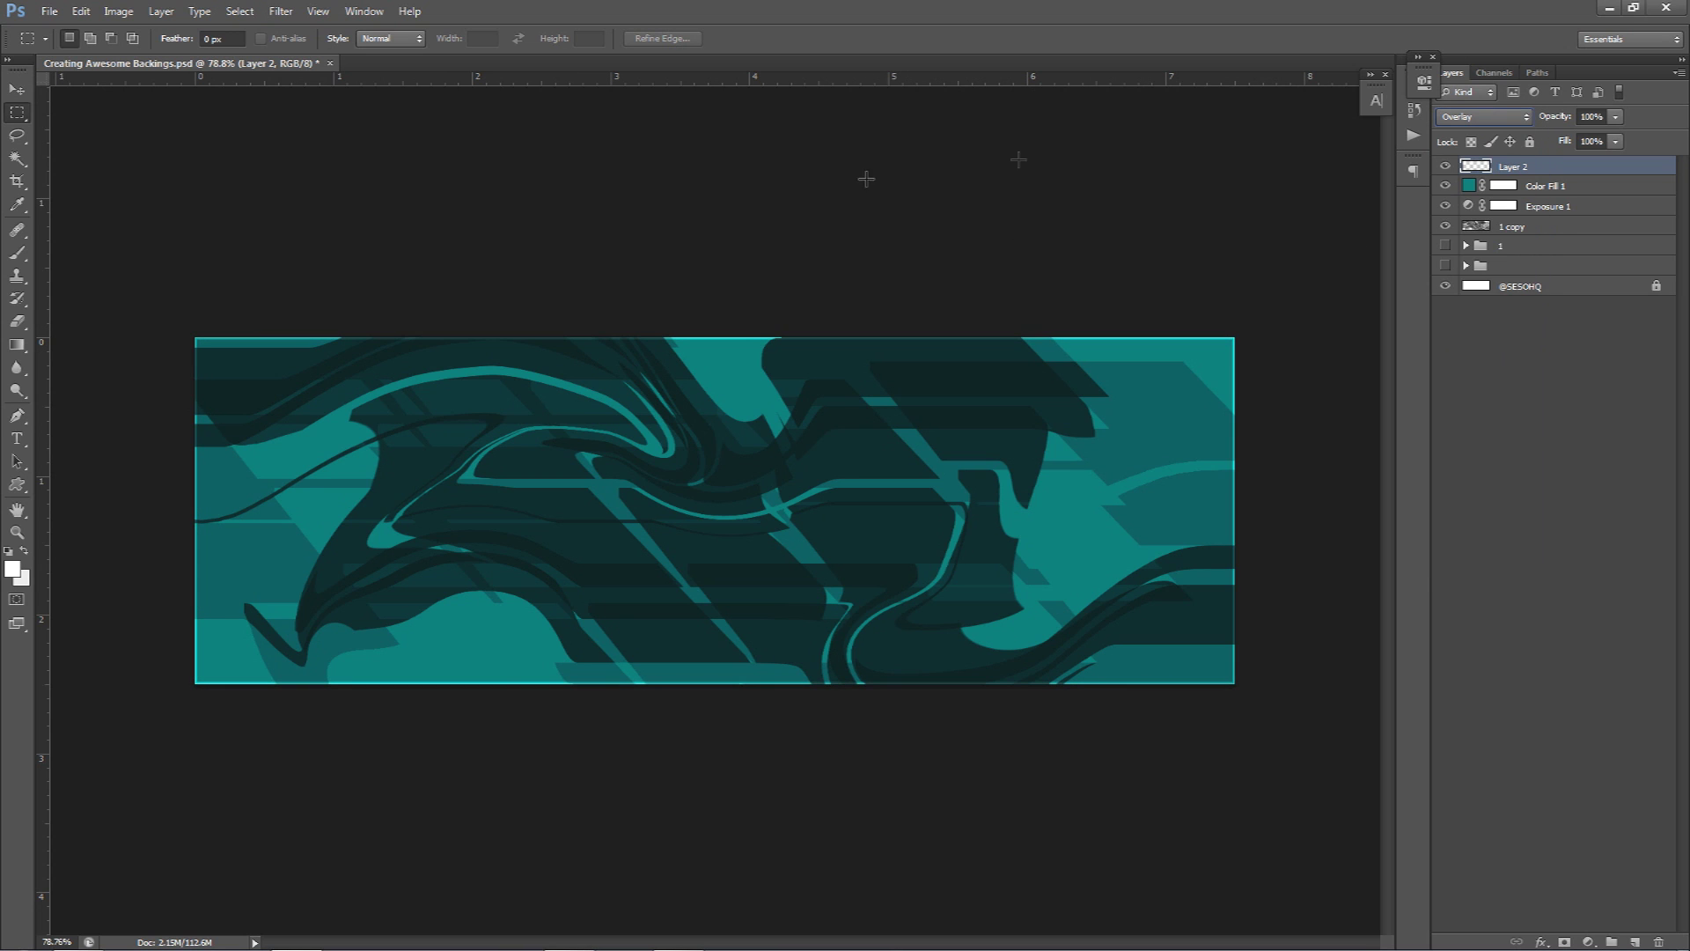
# Open the Motion Blur settings for the '1 copy' swirl layer
pyautogui.click(1520, 227)
pyautogui.click(240, 11)
pyautogui.moveTo(282, 10)
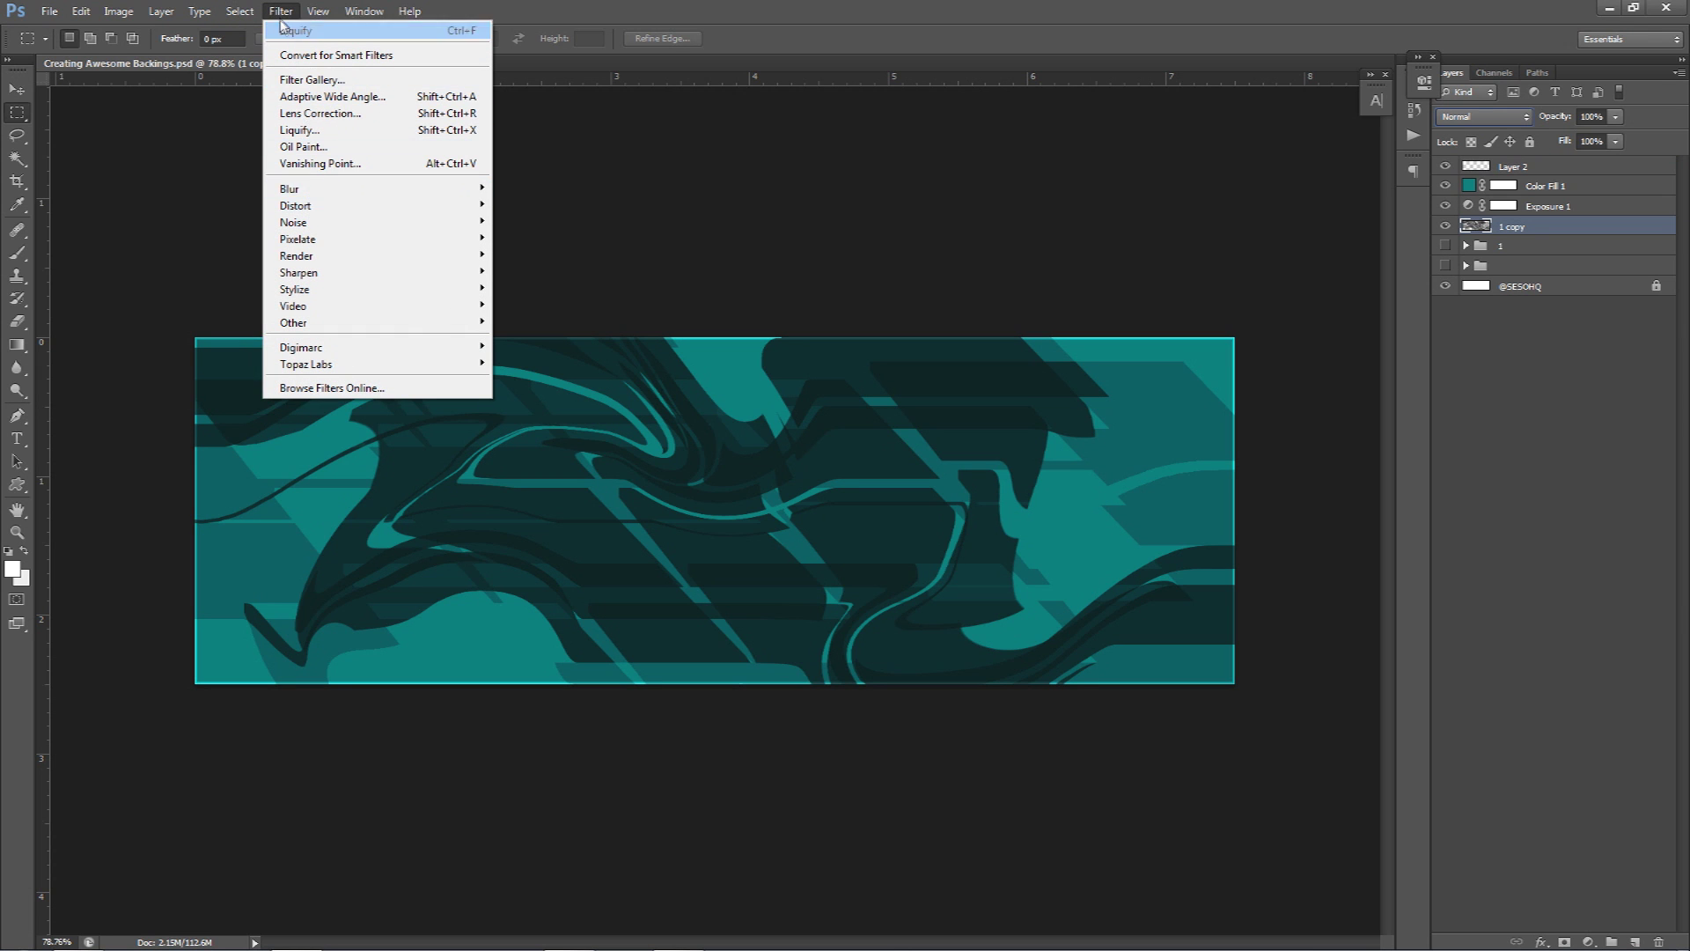
pyautogui.moveTo(298, 188)
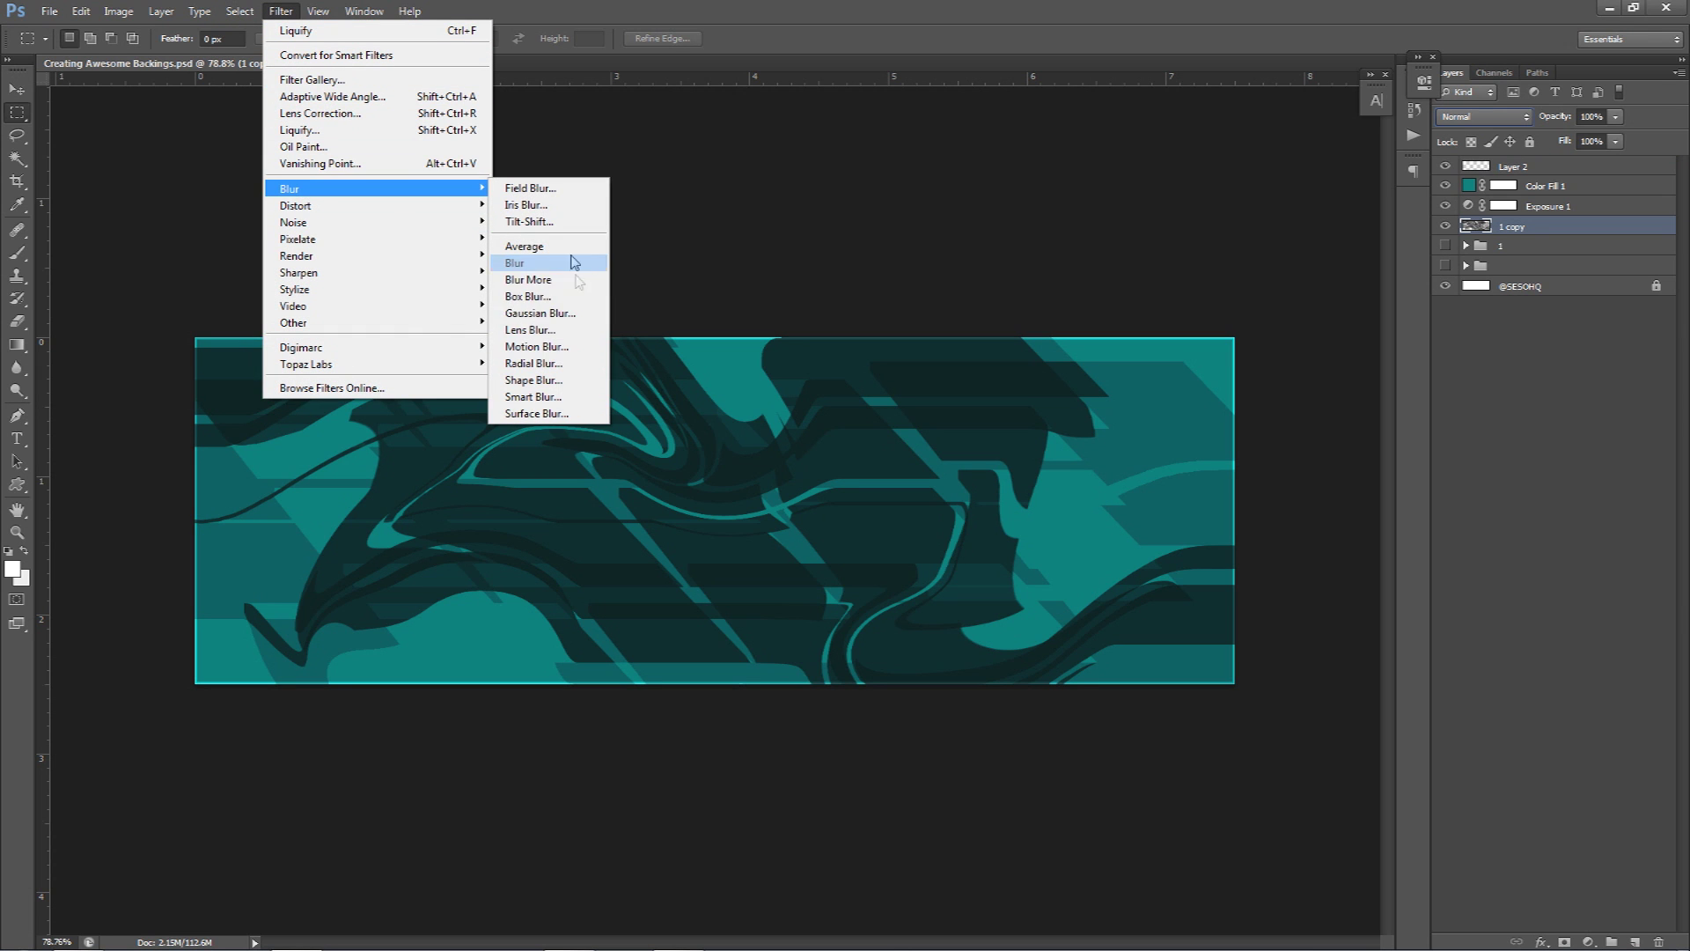
pyautogui.click(546, 346)
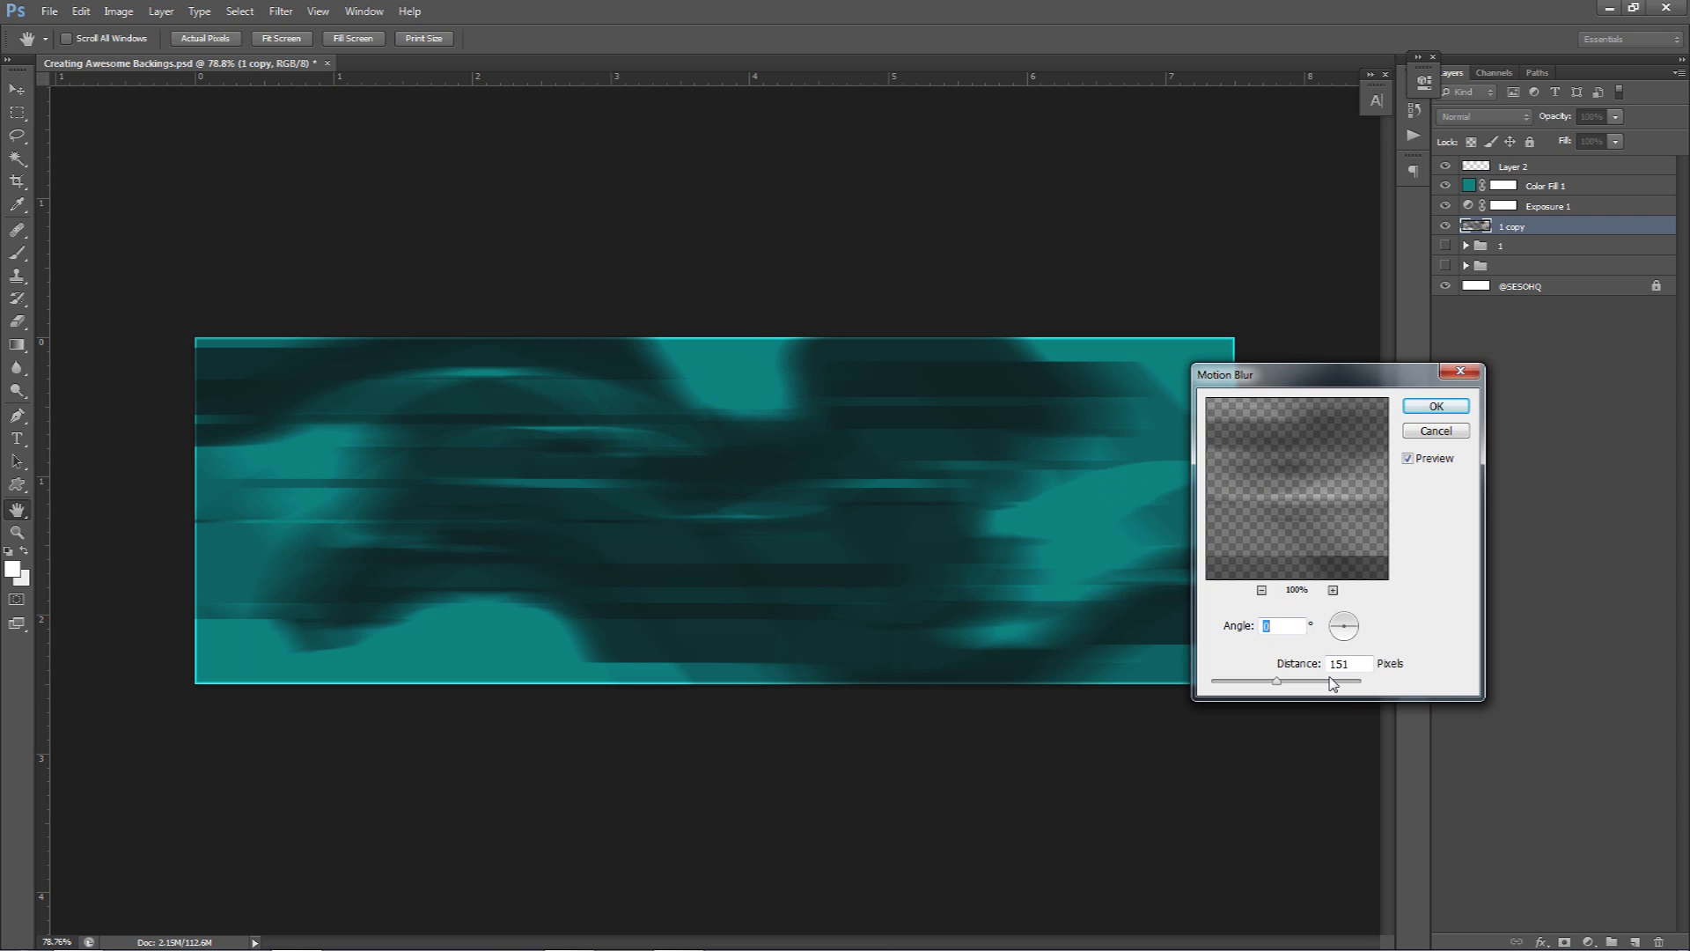